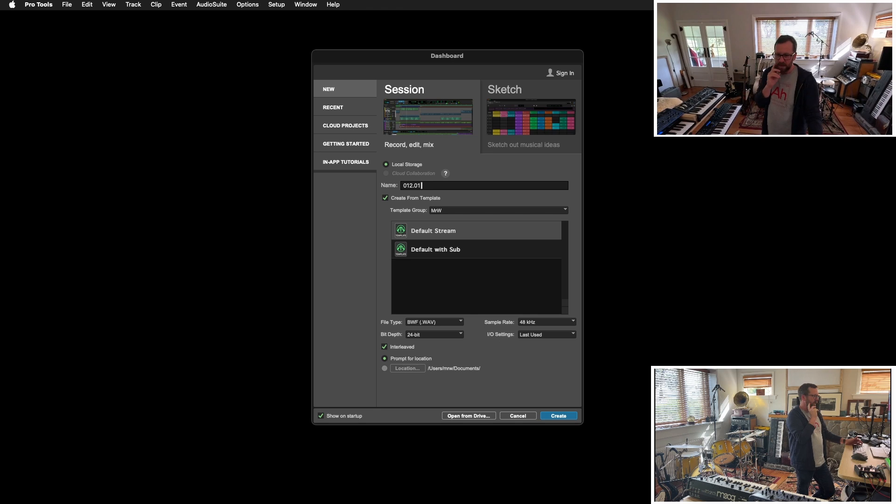
- Name the new session 012.01 Never Home Anymore and create it from the Default Stream template, showing its edit timeline
{"action": "left_click_drag", "start_coordinate": [460, 60], "coordinate": [206, 55]}
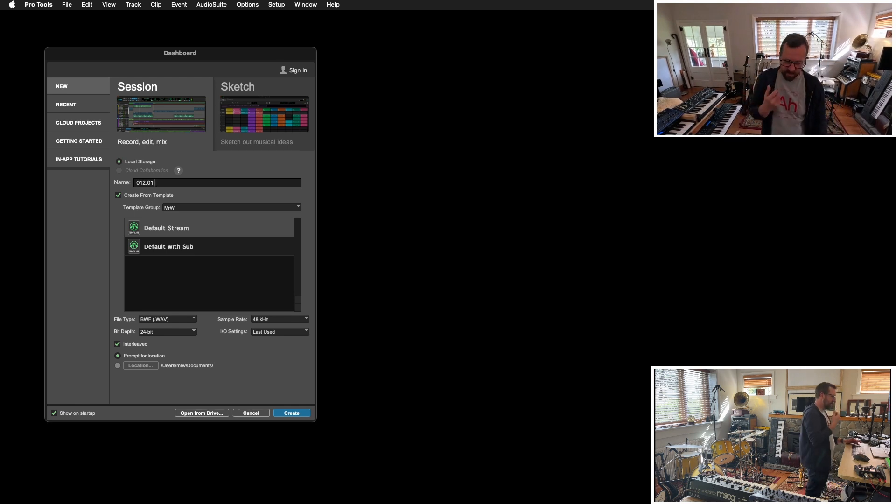
{"action": "type", "text": "Home"}
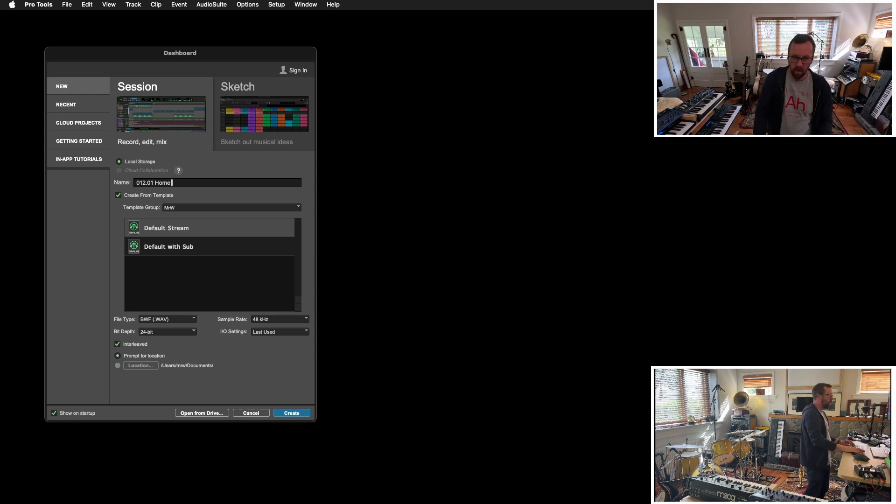
{"action": "type", "text": "Never"}
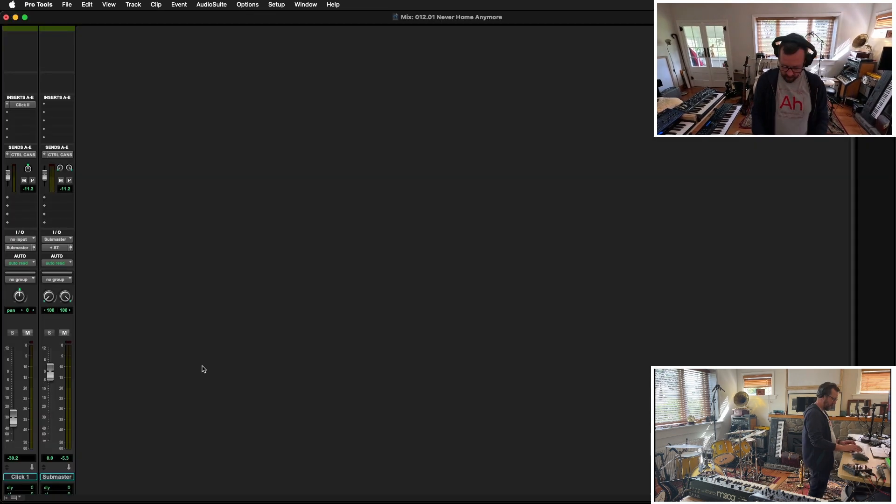
{"action": "key", "text": "super+equal"}
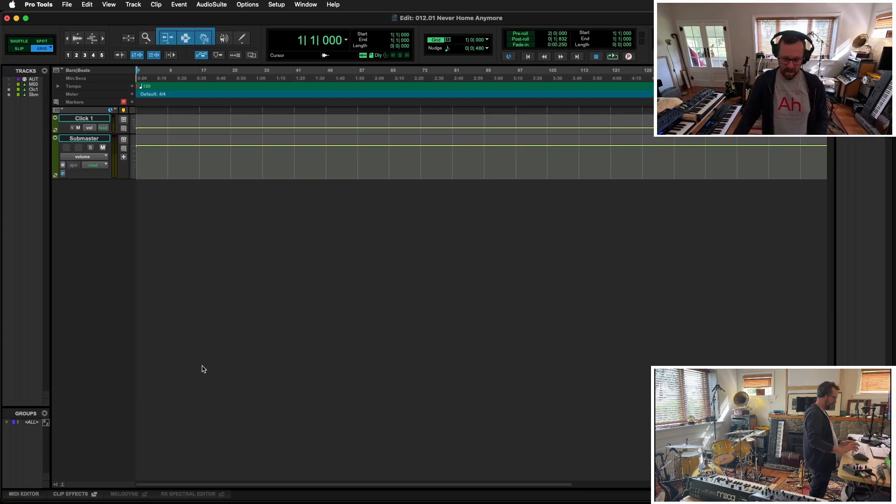
- Add an audio track named BASS, arm it for recording and run the transport to try the tempo
{"action": "key", "text": "shift+super+n"}
{"action": "left_click", "coordinate": [393, 184]}
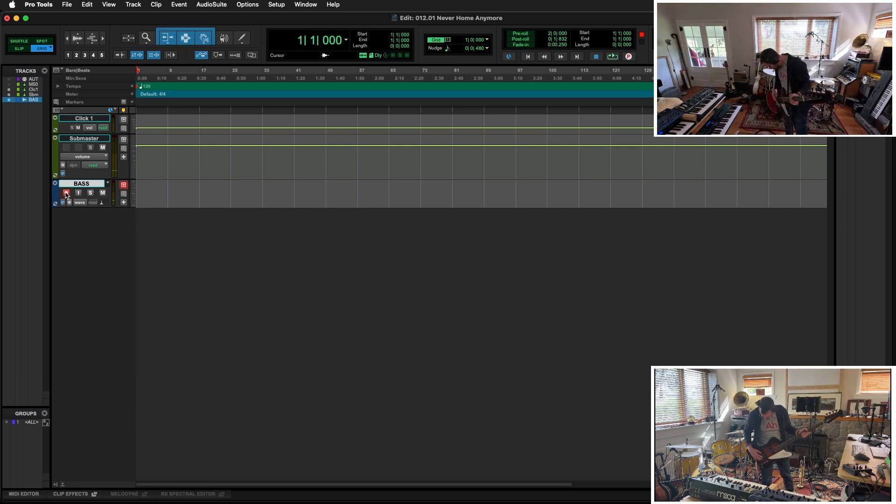
{"action": "key", "text": "space"}
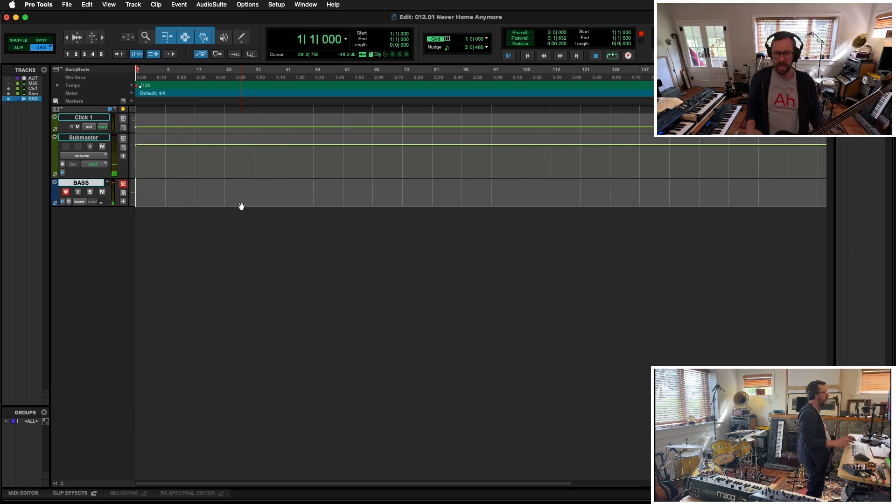
- Set the tempo at bar 1 to 111 BPM and play the session from the start
{"action": "left_click", "coordinate": [132, 85]}
{"action": "type", "text": "11"}
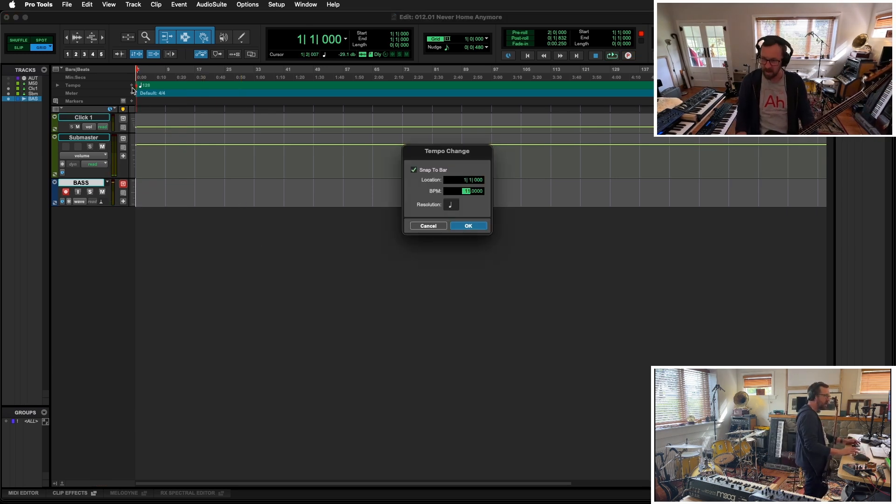
{"action": "type", "text": "1"}
{"action": "key", "text": "Return"}
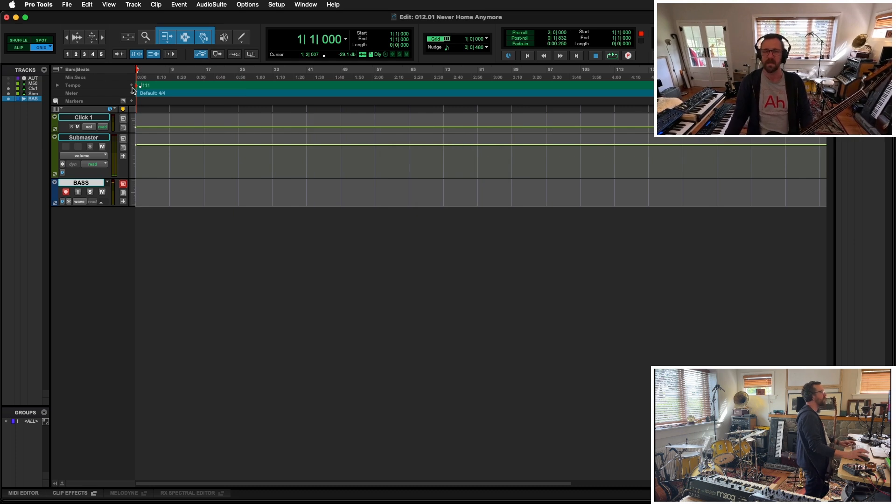
{"action": "key", "text": "space"}
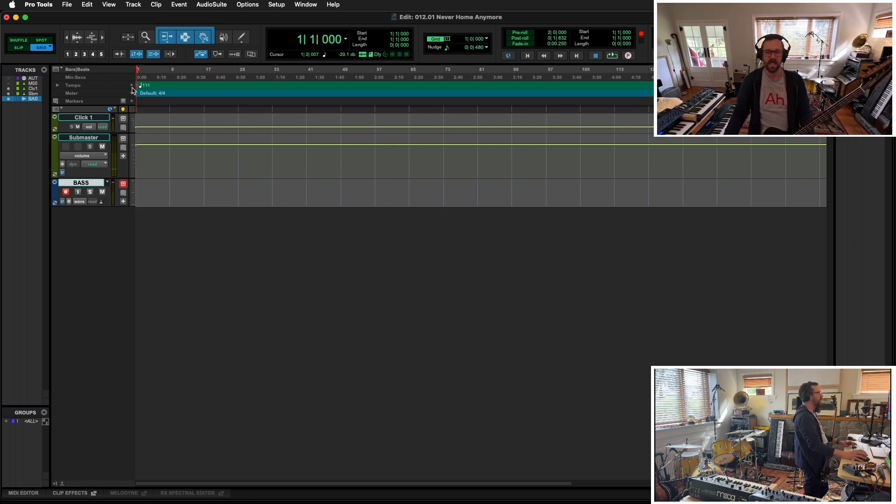
- Record a bass riff take on the BASS track from the start of the session
{"action": "key", "text": "shift+r"}
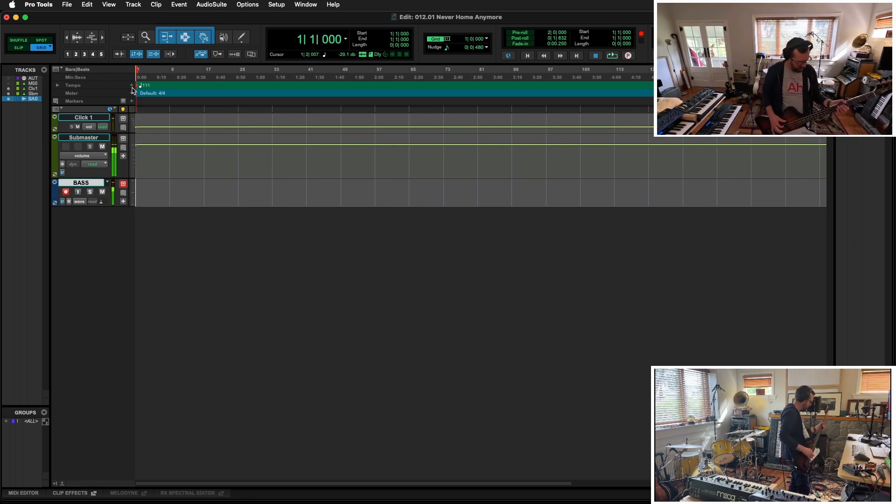
{"action": "key", "text": "super+space"}
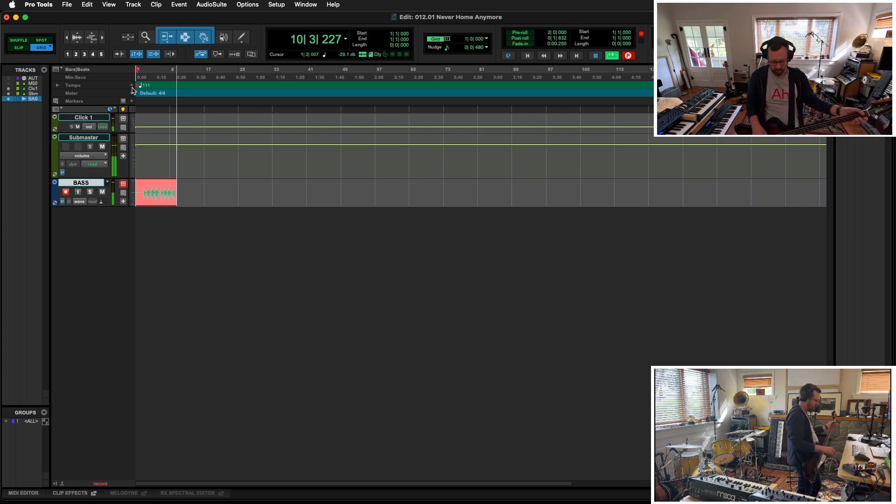
{"action": "key", "text": "space"}
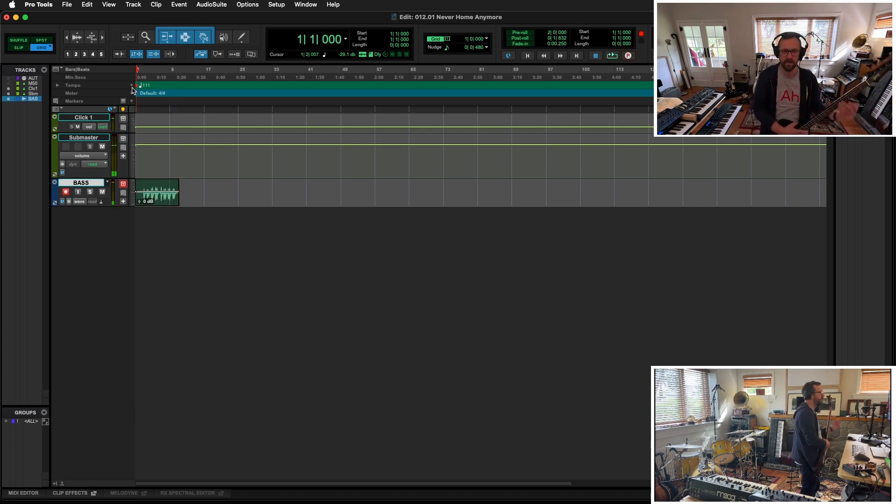
- Select the eight-bar bass riff from bar 3 to bar 11 and duplicate it twice
{"action": "key", "text": "t"}
{"action": "key", "text": "t"}
{"action": "key", "text": "t"}
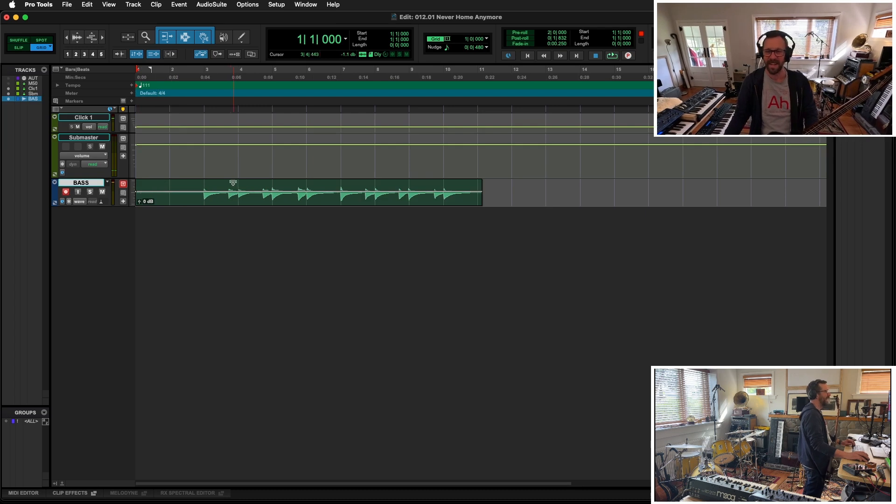
{"action": "left_click", "coordinate": [205, 186]}
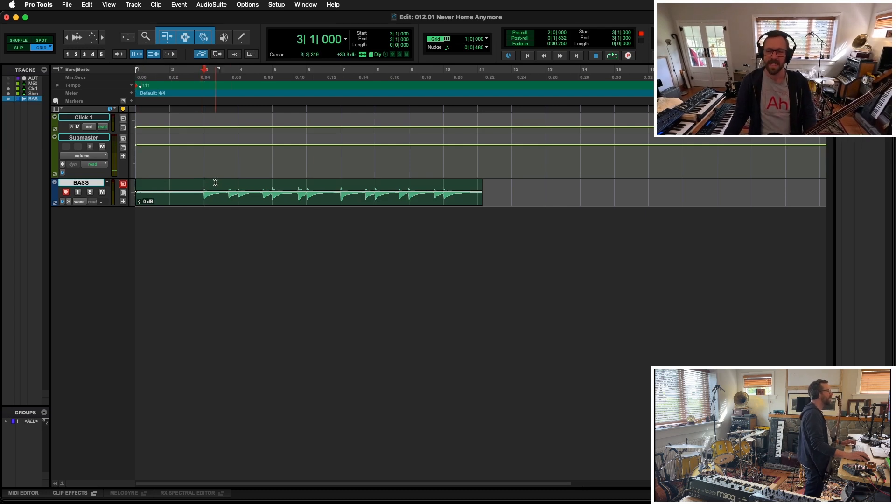
{"action": "key", "text": "shift+Tab"}
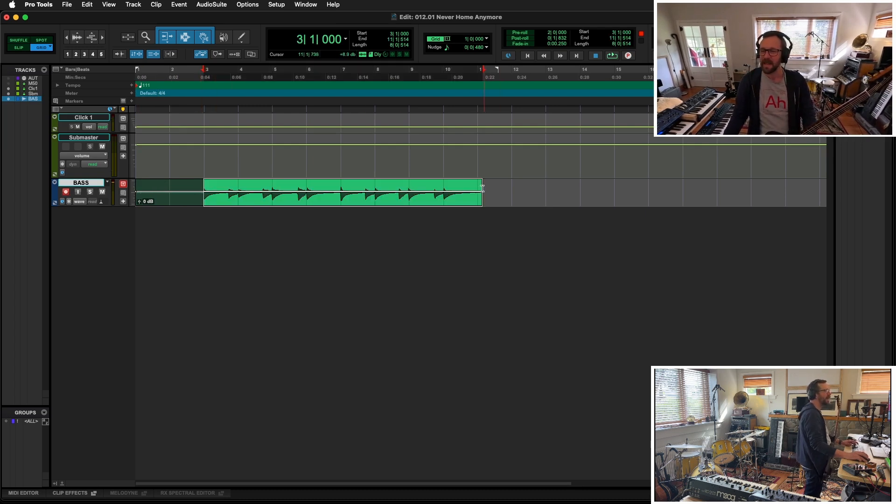
{"action": "key", "text": "super+d"}
{"action": "key", "text": "super+d"}
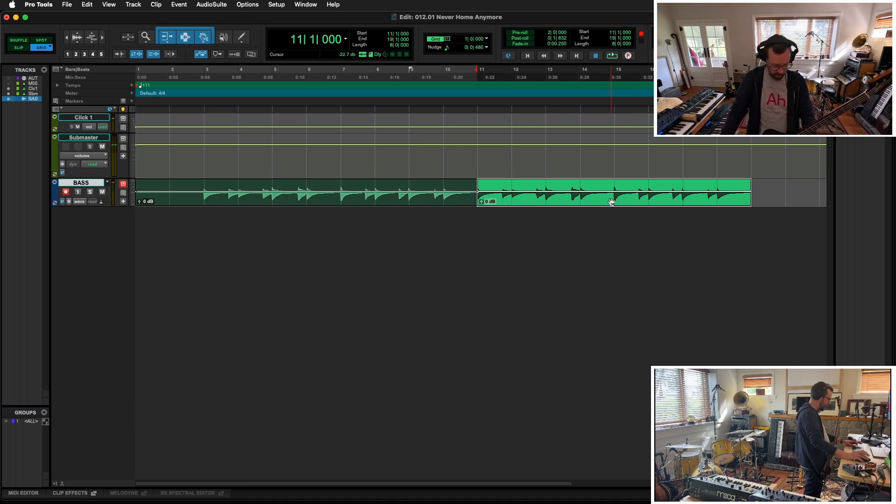
- Add a marker named VS 1] at bar 11
{"action": "left_click", "coordinate": [476, 122]}
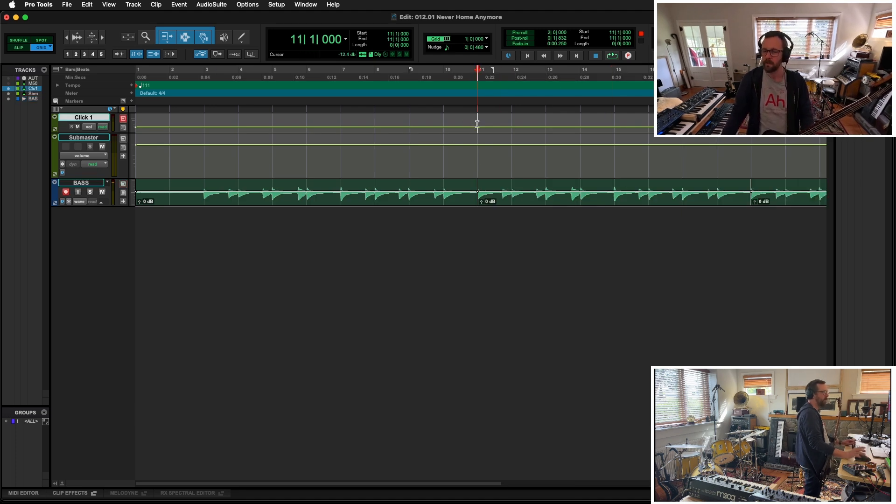
{"action": "key", "text": "KP_Enter"}
{"action": "type", "text": "VS 1]"}
{"action": "key", "text": "Return"}
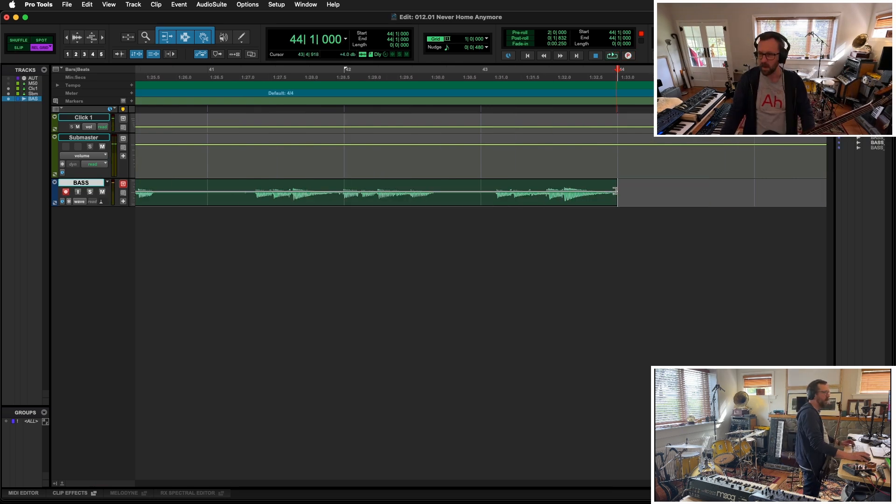
- Copy the two eight-bar verse bass clips starting at bar 11 to bar 43, following the chorus part
{"action": "key", "text": "r"}
{"action": "key", "text": "r"}
{"action": "key", "text": "r"}
{"action": "key", "text": "r"}
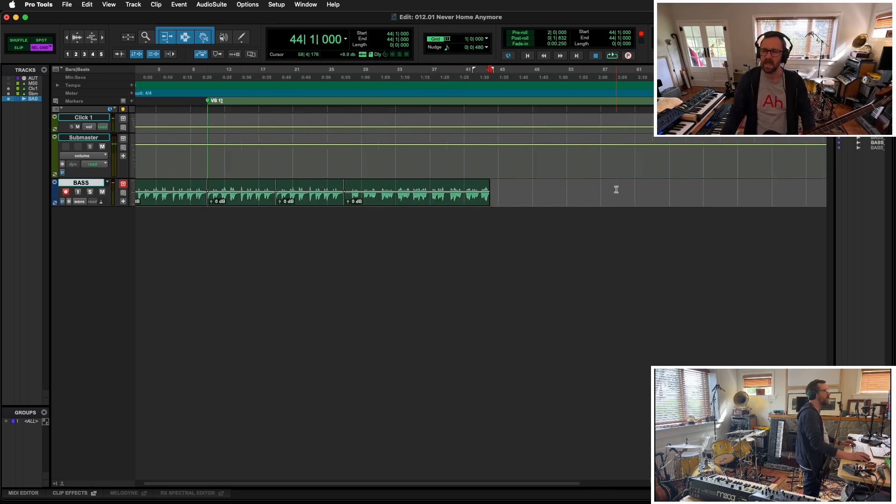
{"action": "left_click", "coordinate": [227, 201]}
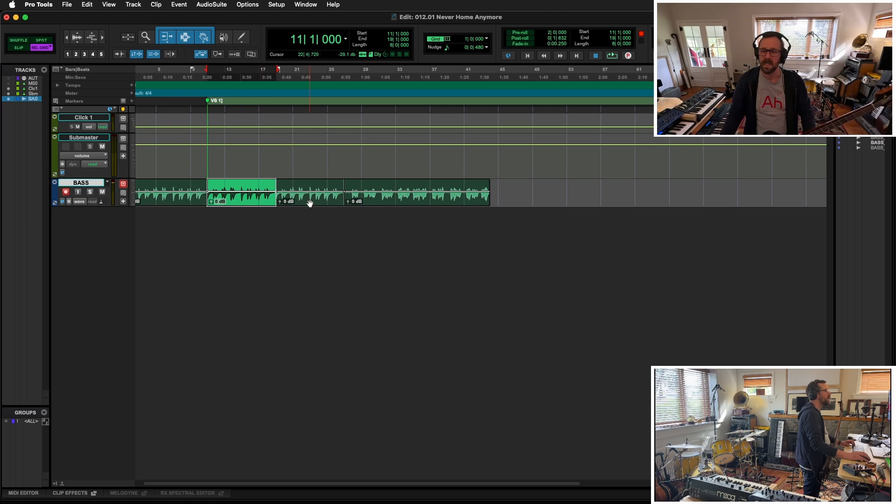
{"action": "left_click", "coordinate": [308, 201], "text": "shift"}
{"action": "left_click_drag", "start_coordinate": [241, 204], "coordinate": [522, 211]}
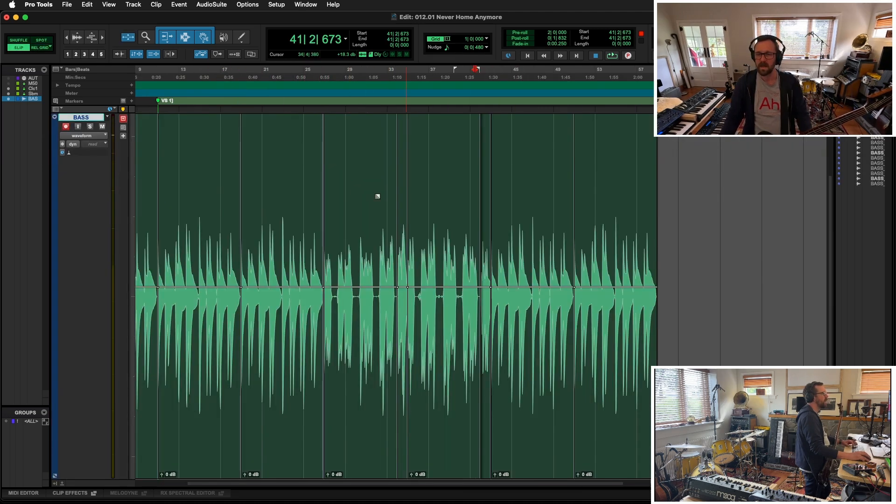
- Try to record a bridge part on the BASS track from bar 75
{"action": "key", "text": "r"}
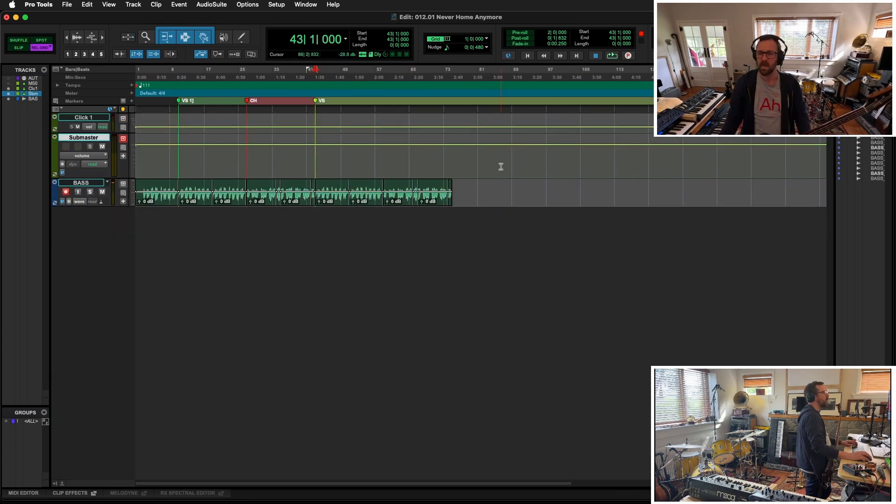
{"action": "left_click", "coordinate": [388, 155]}
{"action": "key", "text": "super+space"}
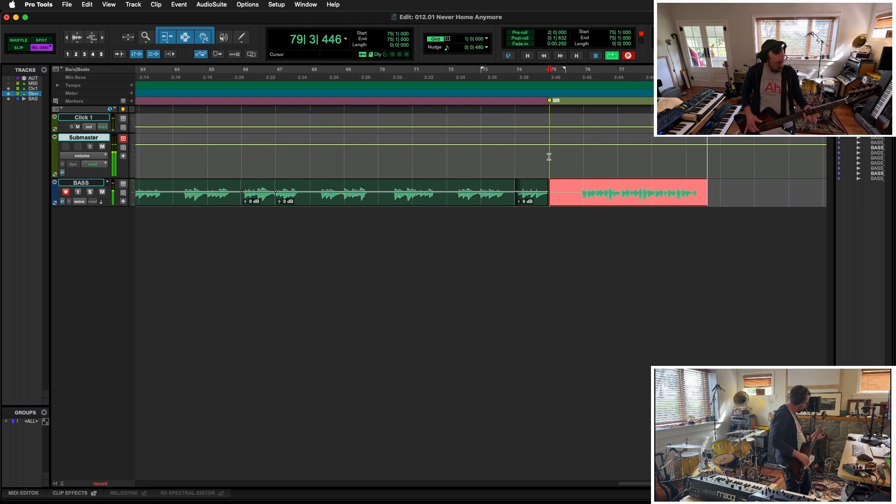
{"action": "key", "text": "super+period"}
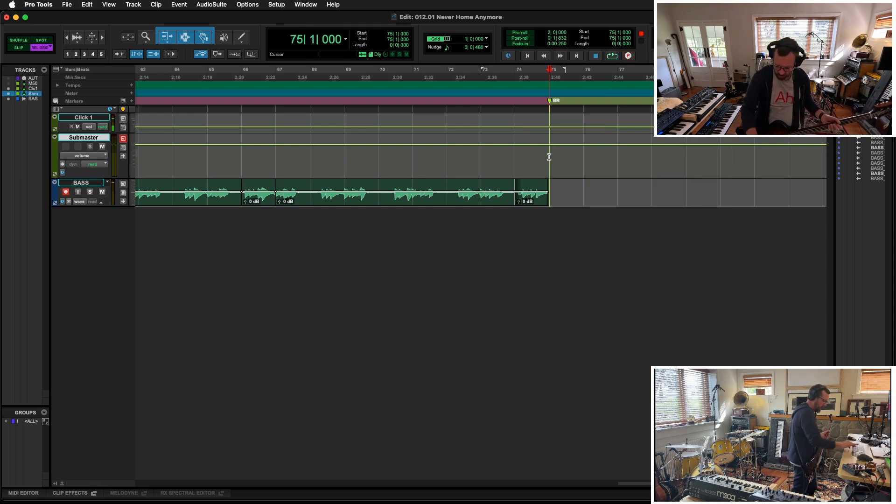
{"action": "key", "text": "super+space"}
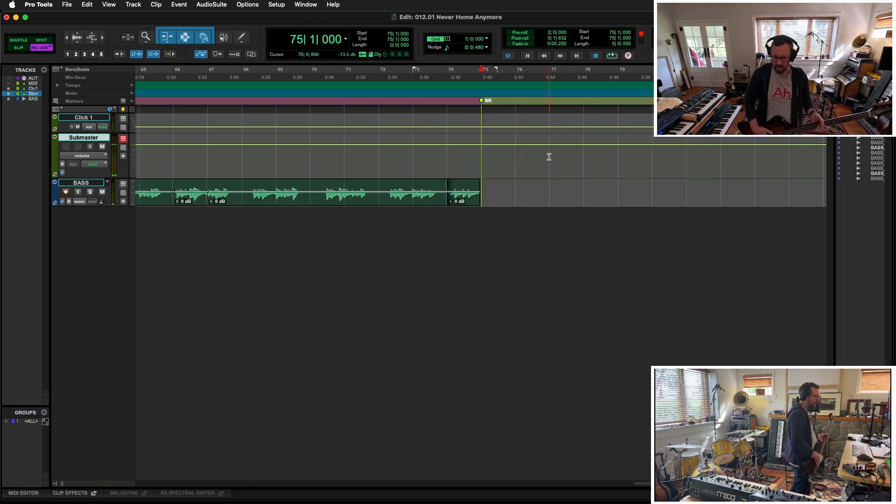
- Record a bridge bass take from bar 75, trim it to bars 82 to 86 and select the remaining clip
{"action": "key", "text": "super+space"}
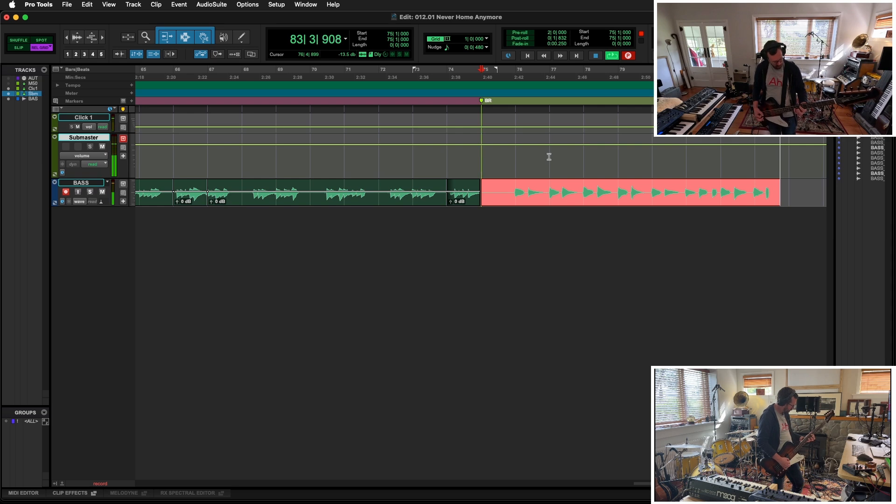
{"action": "key", "text": "space"}
{"action": "left_click", "coordinate": [376, 186]}
{"action": "key", "text": "a"}
{"action": "left_click", "coordinate": [512, 188]}
{"action": "key", "text": "s"}
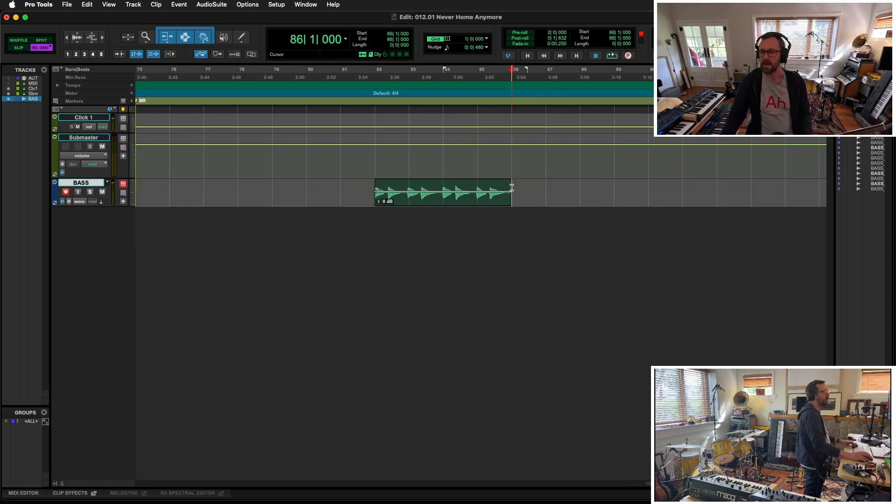
{"action": "left_click", "coordinate": [457, 200]}
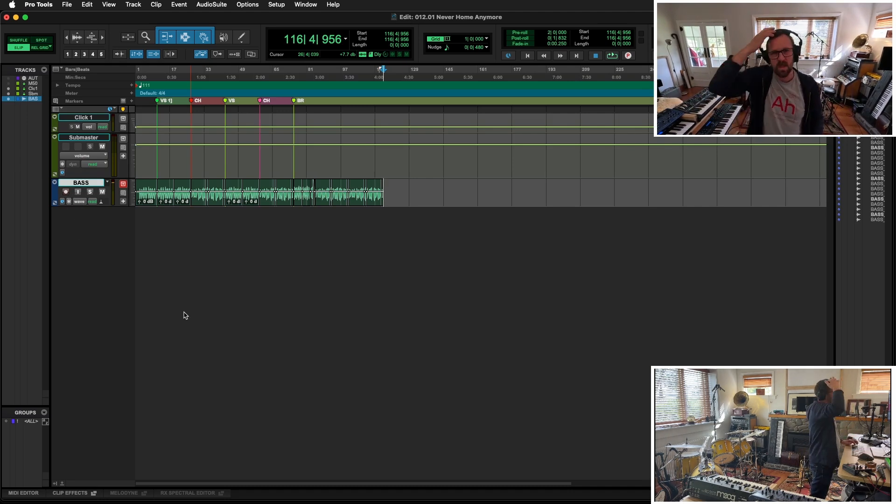
- Add the drum tracks to the session using the DRUM track preset from the A-MrW-MX category
{"action": "key", "text": "super+shift+n"}
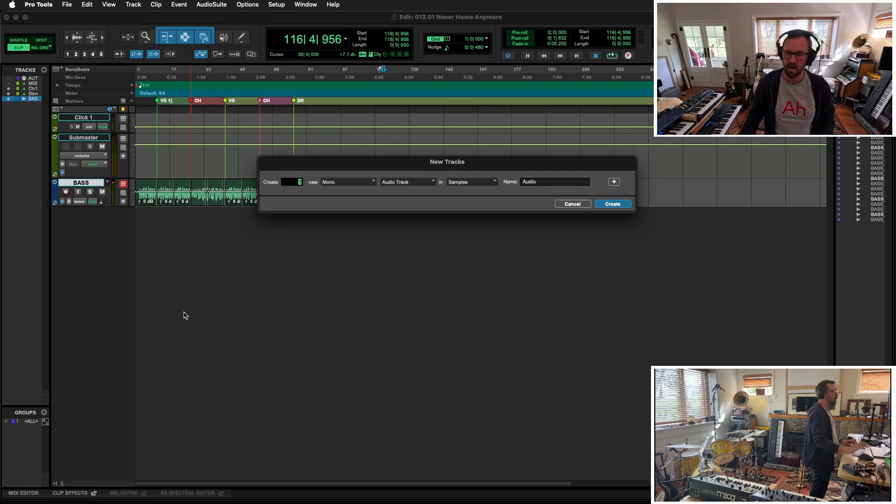
{"action": "left_click", "coordinate": [387, 177]}
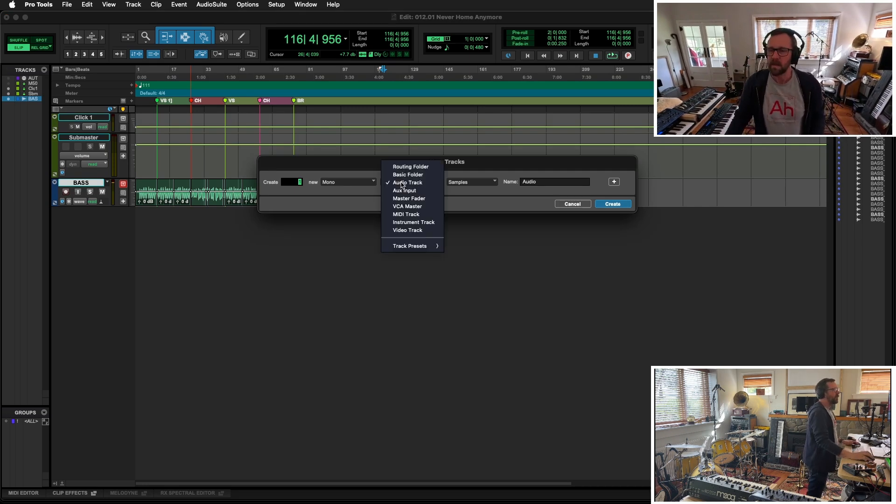
{"action": "mouse_move", "coordinate": [407, 249]}
{"action": "left_click", "coordinate": [478, 248]}
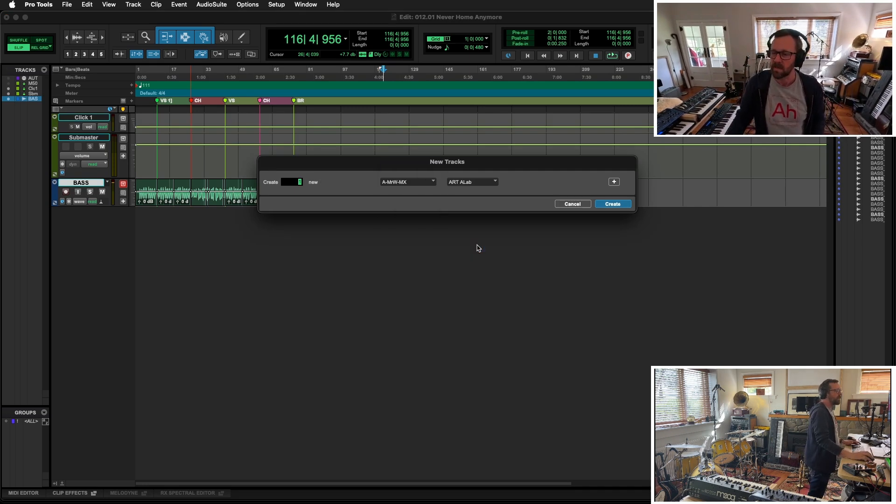
{"action": "left_click", "coordinate": [471, 182]}
{"action": "left_click", "coordinate": [477, 233]}
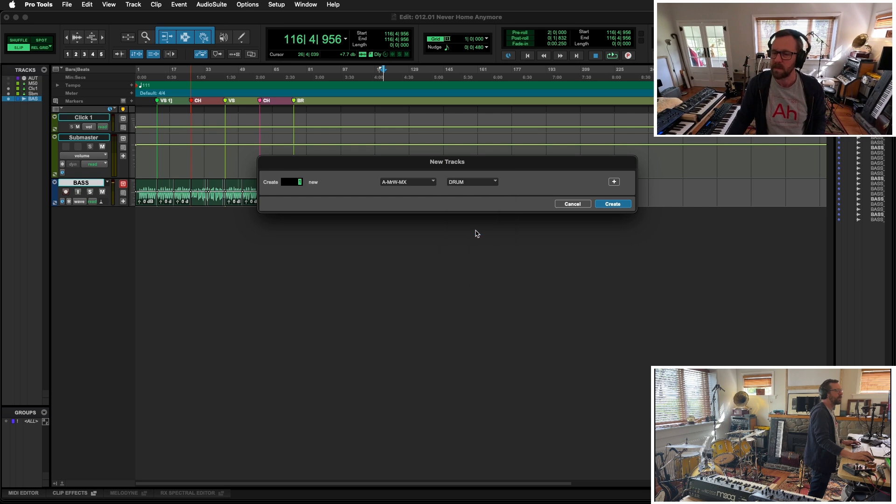
{"action": "key", "text": "Return"}
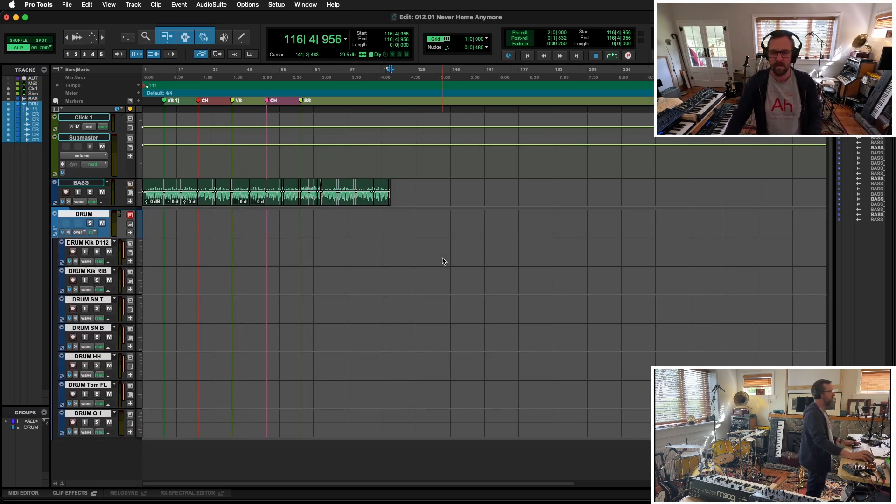
- Record a full drum take on all the armed DRUM tracks from the start of the session
{"action": "key", "text": "Return"}
{"action": "key", "text": "space"}
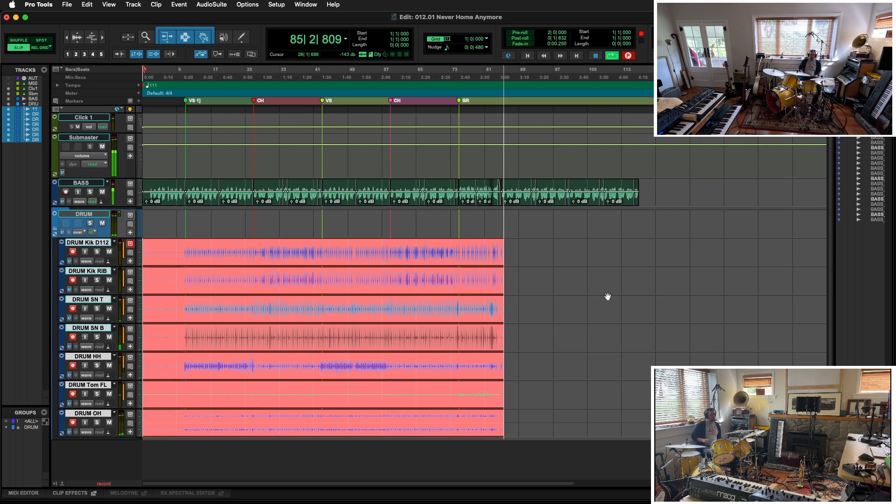
{"action": "key", "text": "space"}
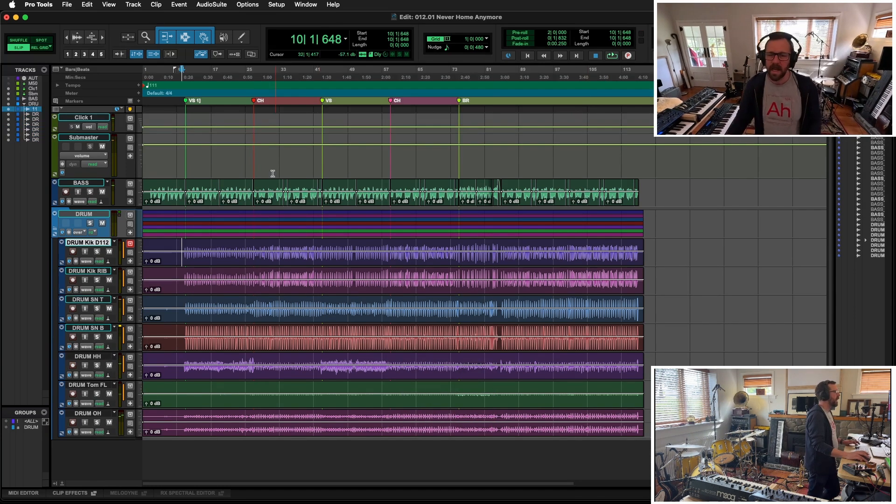
- Set the edit mode to Relative Grid and play the drum take from bar 25 into the first chorus
{"action": "left_click", "coordinate": [247, 245]}
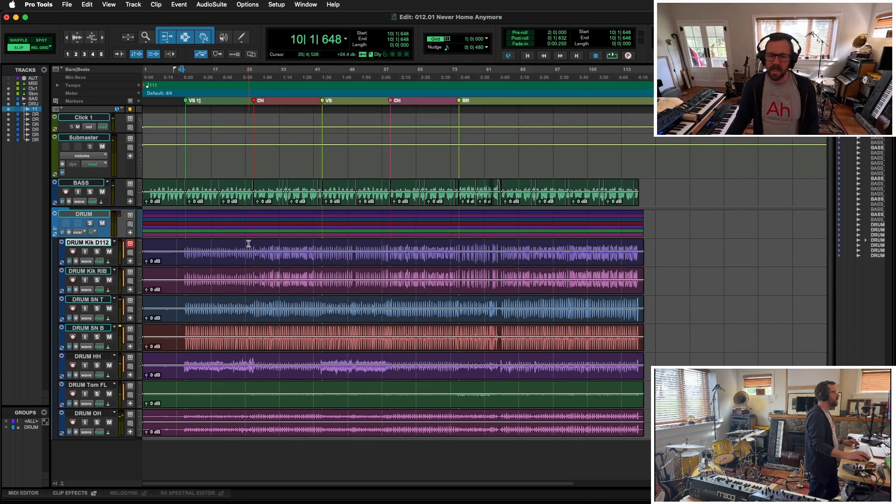
{"action": "left_click", "coordinate": [41, 49]}
{"action": "key", "text": "t"}
{"action": "key", "text": "t"}
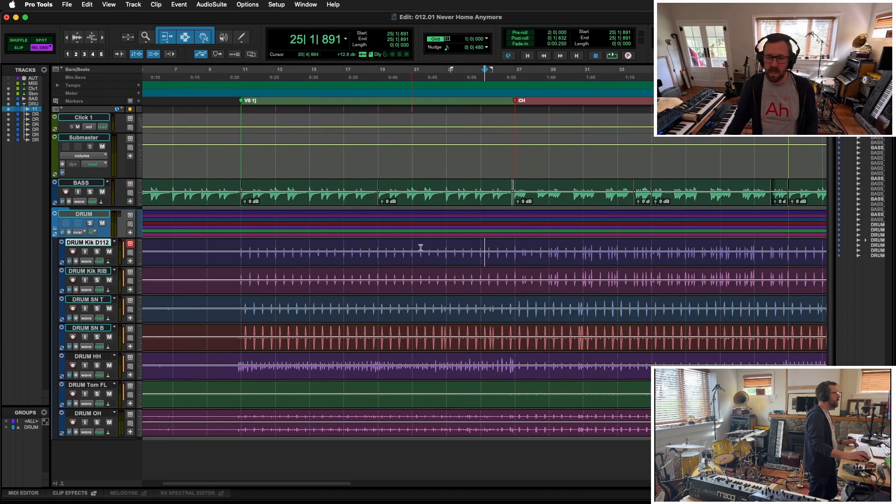
{"action": "left_click", "coordinate": [481, 246]}
{"action": "key", "text": "space"}
{"action": "key", "text": "r"}
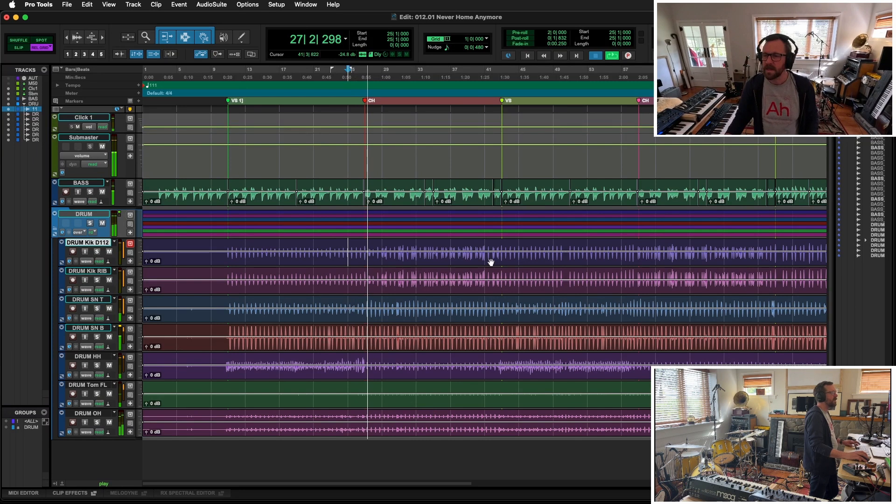
{"action": "key", "text": "space"}
- Copy the two-bar drum section at bar 57 to bar 25 on all DRUM tracks and play the transition from bar 24
{"action": "left_click_drag", "start_coordinate": [620, 246], "coordinate": [642, 250]}
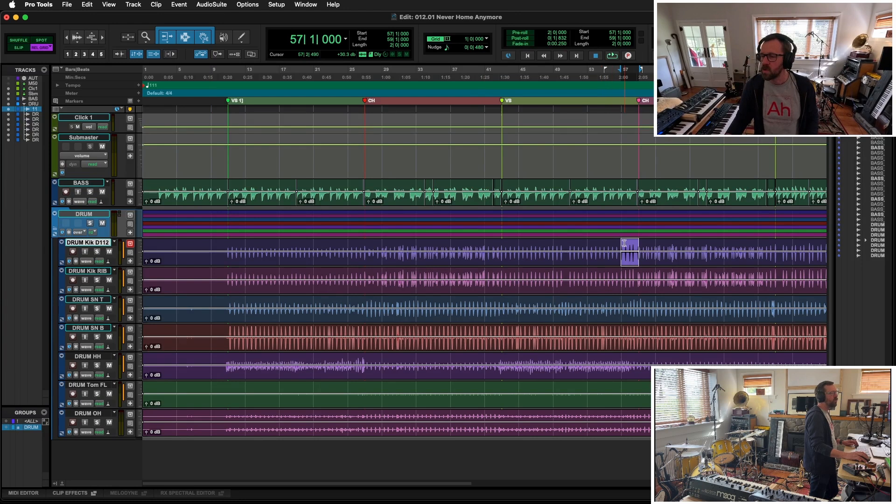
{"action": "left_click_drag", "start_coordinate": [625, 243], "coordinate": [355, 265]}
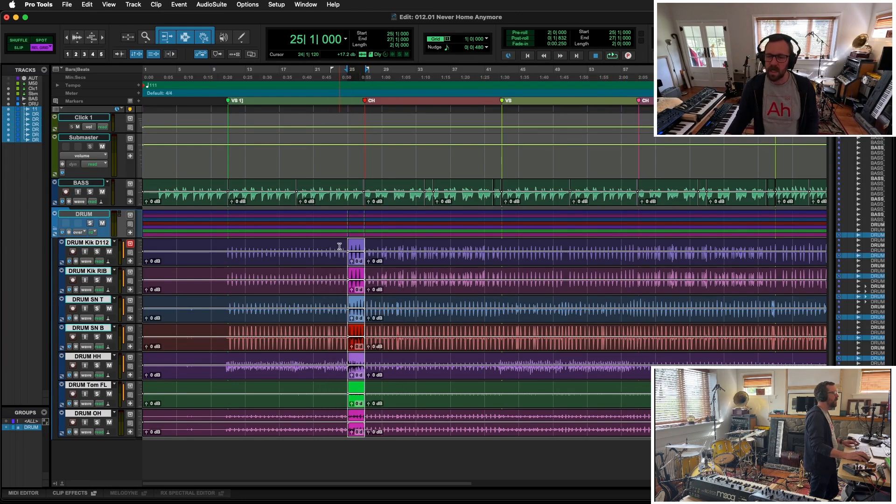
{"action": "left_click", "coordinate": [339, 246]}
{"action": "key", "text": "space"}
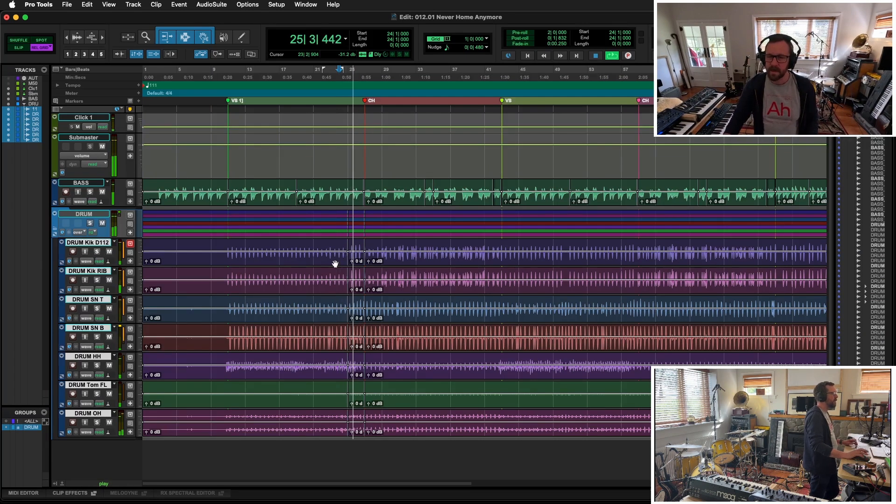
{"action": "key", "text": "super+bracketright"}
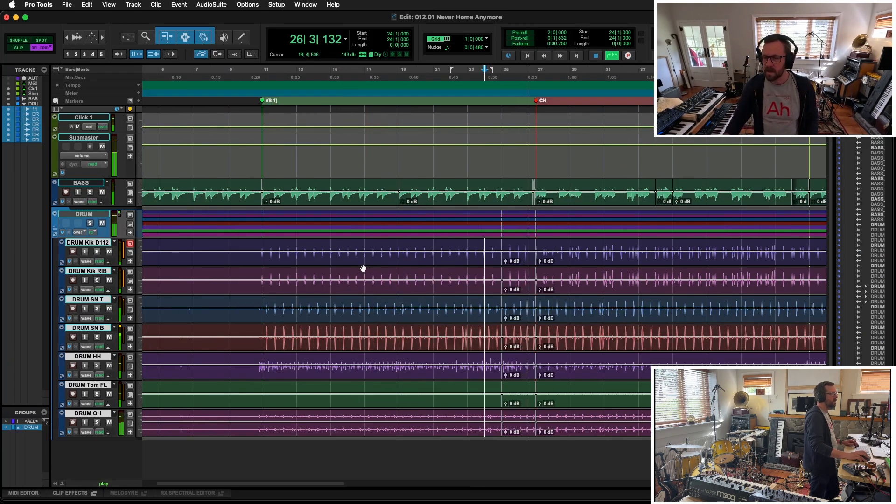
{"action": "key", "text": "super+bracketleft"}
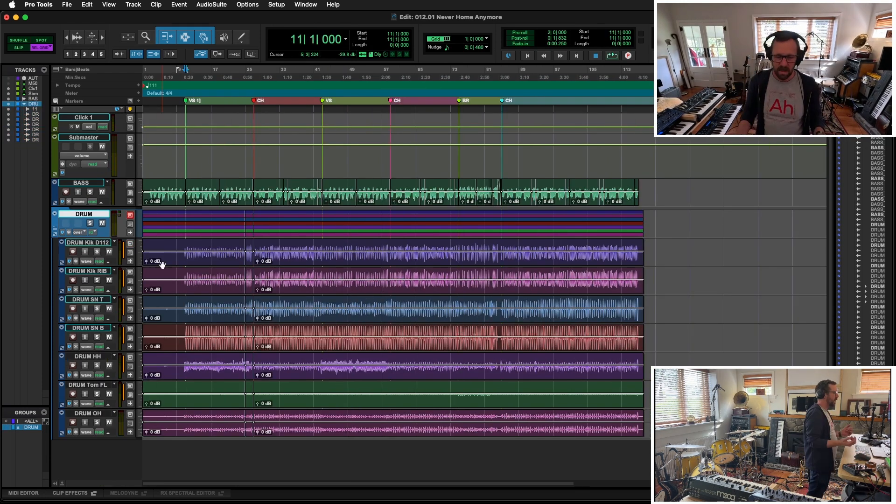
- Record a MIDI chorus part from bar 21 on a new AL Wurli instrument track and set the edit mode to Relative Grid
{"action": "key", "text": "shift+super+n"}
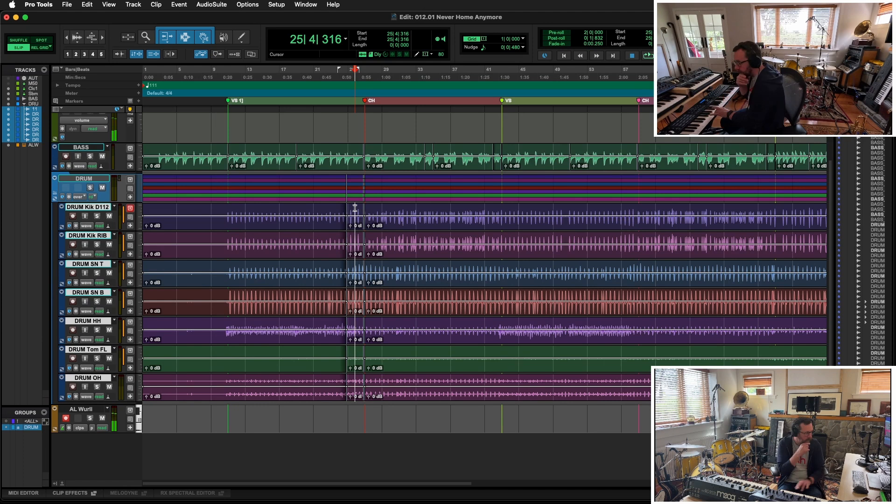
{"action": "left_click", "coordinate": [320, 207]}
{"action": "key", "text": "super+space"}
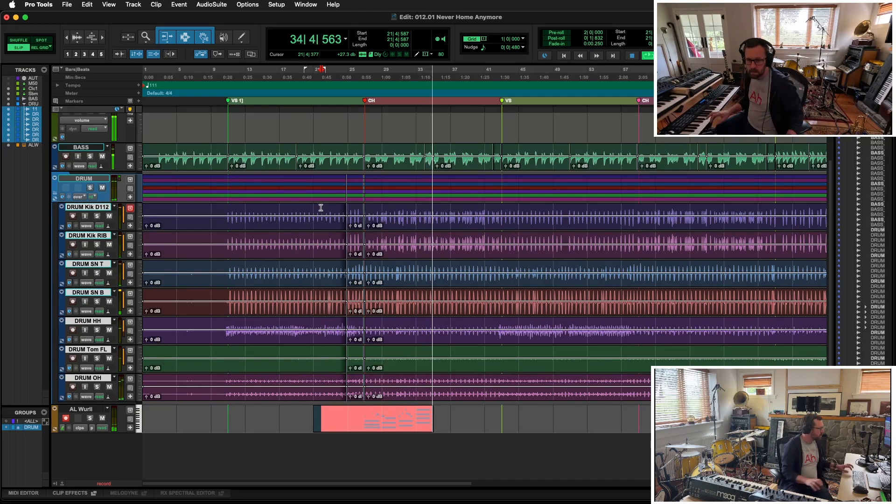
{"action": "key", "text": "space"}
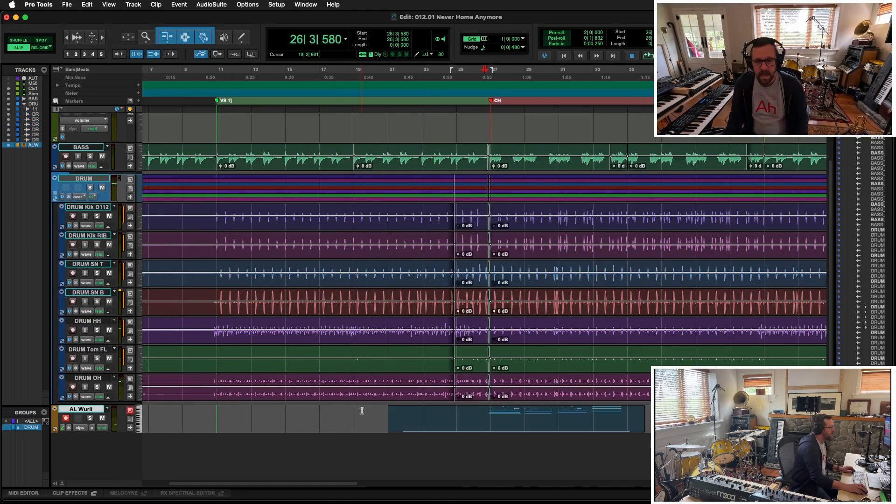
{"action": "left_click", "coordinate": [43, 48]}
{"action": "key", "text": "shift+Tab"}
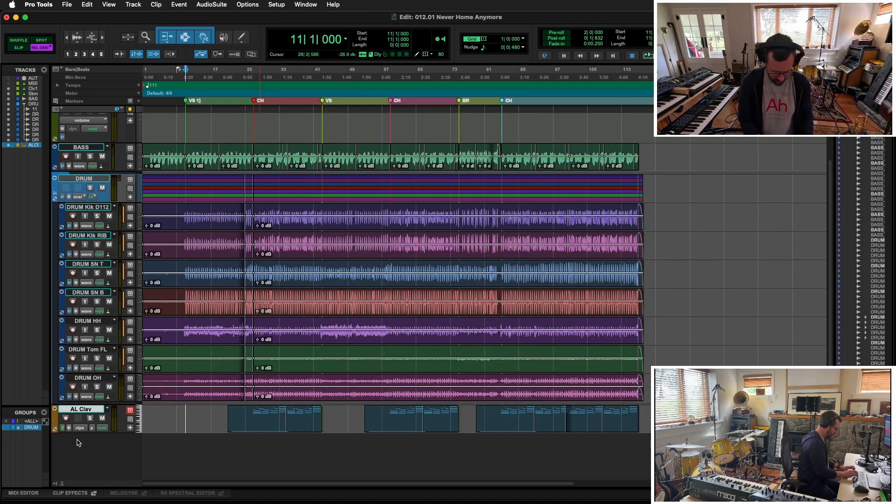
- Add an AL Rhodes instrument track, play a verse part from bar 11 and retrieve the performance as a MIDI clip
{"action": "key", "text": "super+shift+n"}
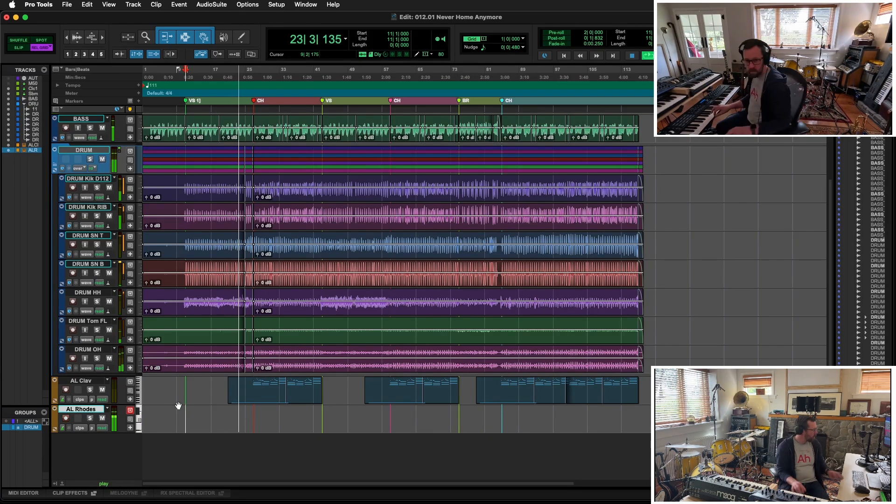
{"action": "key", "text": "space"}
{"action": "left_click", "coordinate": [248, 4]}
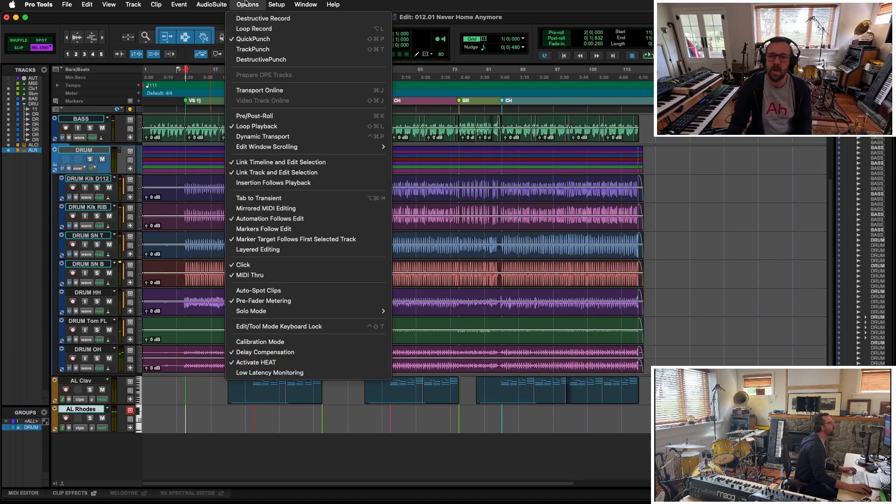
{"action": "mouse_move", "coordinate": [179, 4]}
{"action": "left_click", "coordinate": [201, 162]}
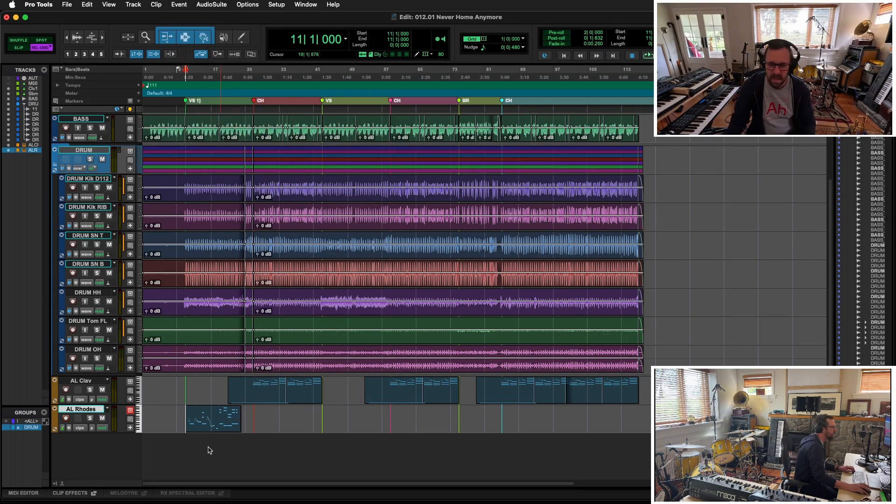
- Try to trim the start of the AL Rhodes clip to bar 19 on the grid, and undo the trim
{"action": "left_click", "coordinate": [215, 411]}
{"action": "key", "text": "a"}
{"action": "key", "text": "t"}
{"action": "key", "text": "t"}
{"action": "key", "text": "t"}
{"action": "key", "text": "t"}
{"action": "left_click", "coordinate": [540, 409]}
{"action": "key", "text": "a"}
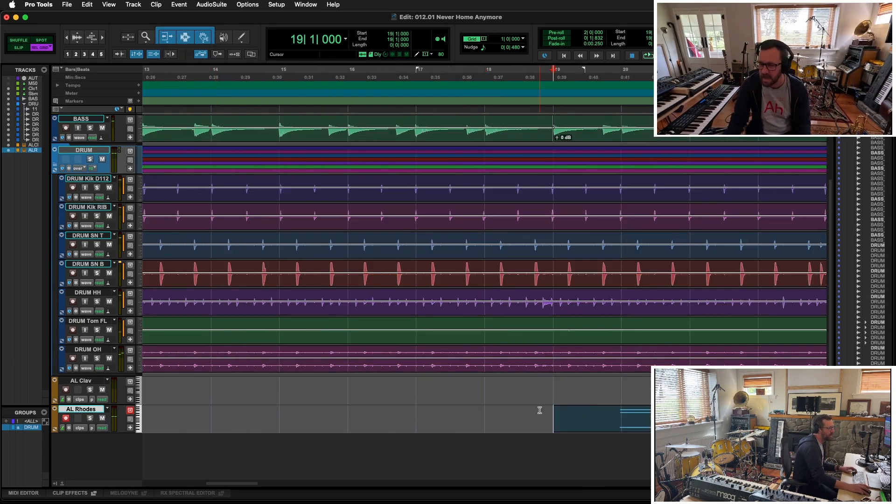
{"action": "key", "text": "super+z"}
- Switch to Slip mode and trim the start of the AL Rhodes clip to 18|4|685
{"action": "key", "text": "F2"}
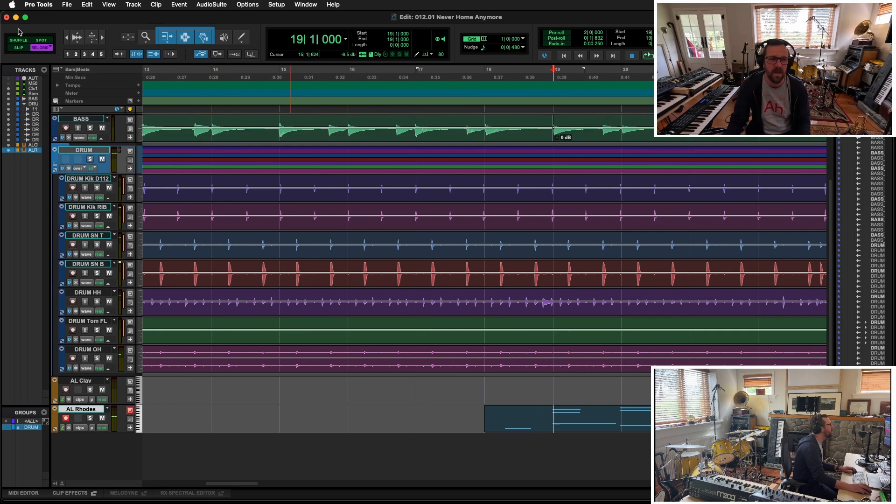
{"action": "left_click", "coordinate": [549, 411]}
{"action": "key", "text": "a"}
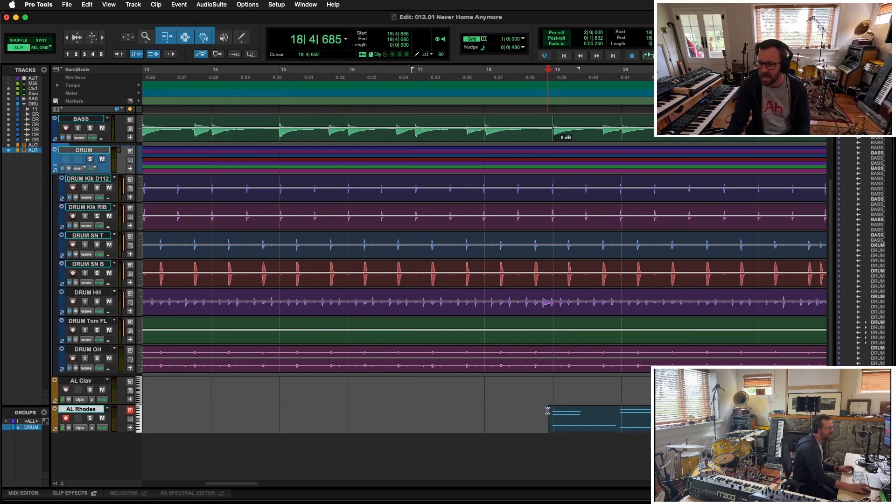
{"action": "key", "text": "r"}
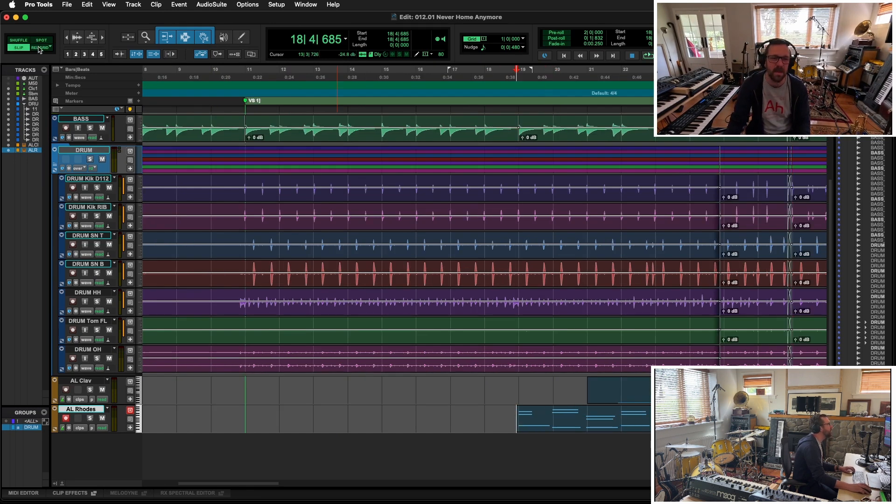
- Trim the end of the AL Rhodes clip to 22|4|571, using Slip mode for the final cut
{"action": "left_click", "coordinate": [41, 47]}
{"action": "left_click", "coordinate": [623, 430]}
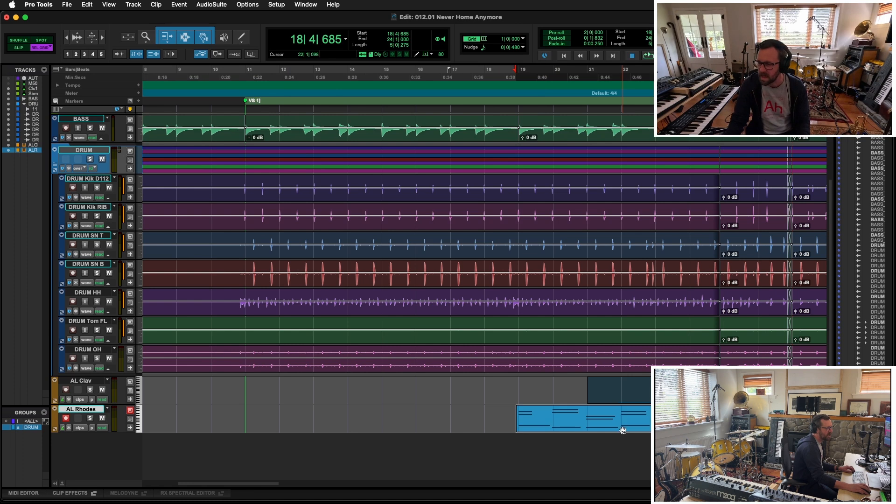
{"action": "left_click", "coordinate": [660, 412]}
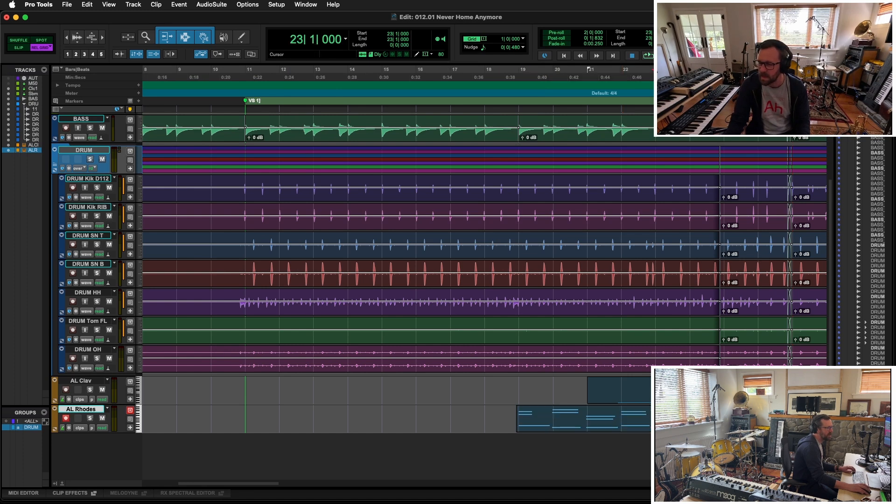
{"action": "left_click", "coordinate": [656, 421]}
{"action": "key", "text": "F2"}
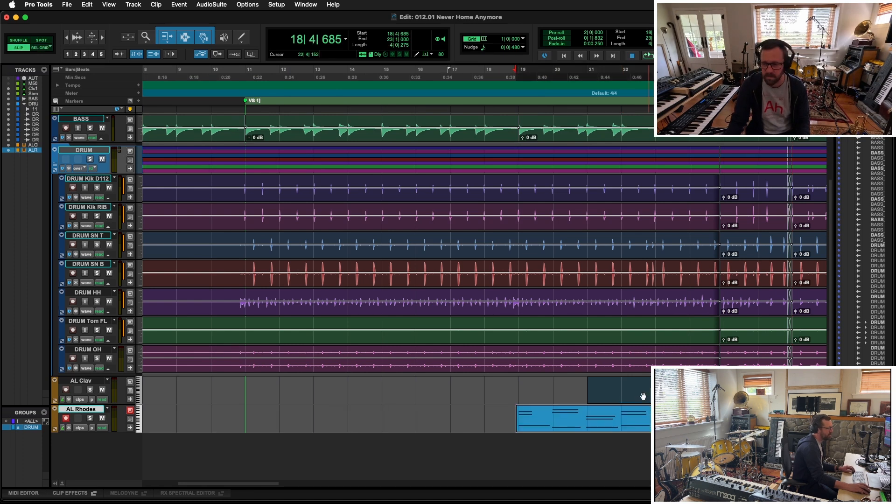
{"action": "left_click_drag", "start_coordinate": [654, 421], "coordinate": [652, 422]}
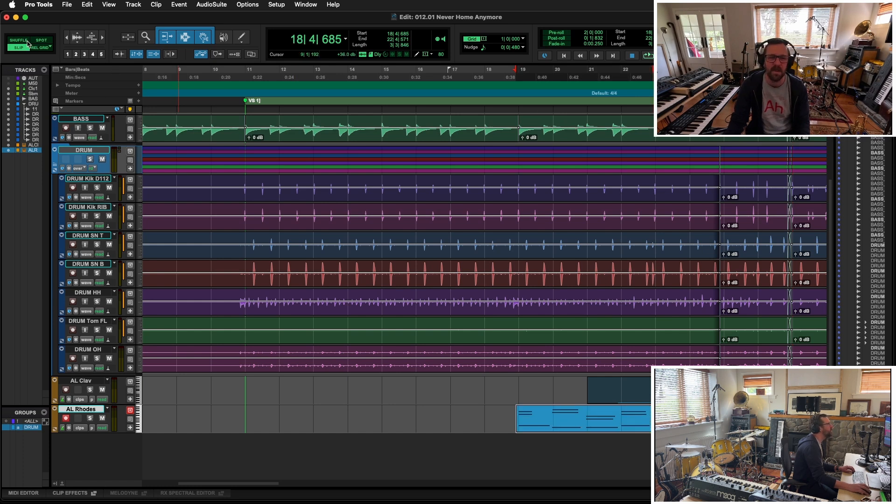
- Move the trimmed AL Rhodes clip eight bars earlier in Relative Grid mode so it starts at 10|4|685
{"action": "left_click", "coordinate": [39, 47]}
{"action": "left_click", "coordinate": [693, 441]}
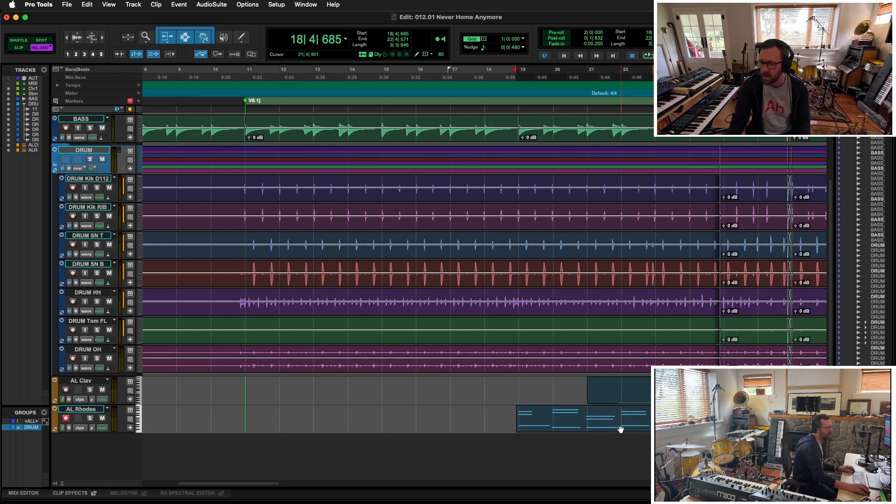
{"action": "left_click_drag", "start_coordinate": [621, 430], "coordinate": [333, 420]}
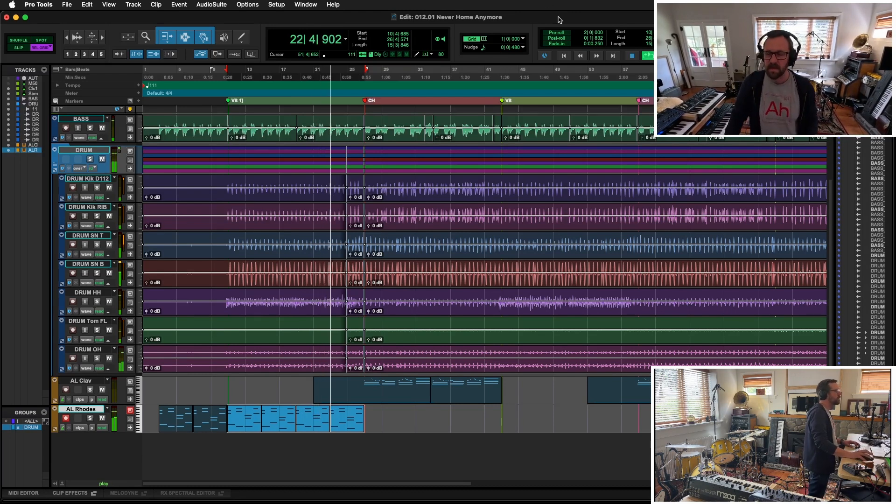
{"action": "key", "text": "space"}
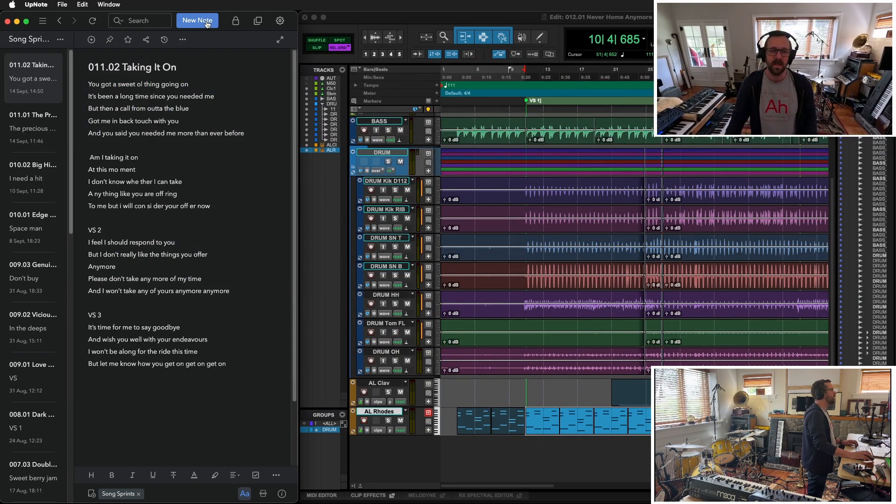
- Switch to UpNote and create a new note titled "012.01 Never Home Anymore"
{"action": "left_click", "coordinate": [207, 24]}
{"action": "type", "text": "012.01"}
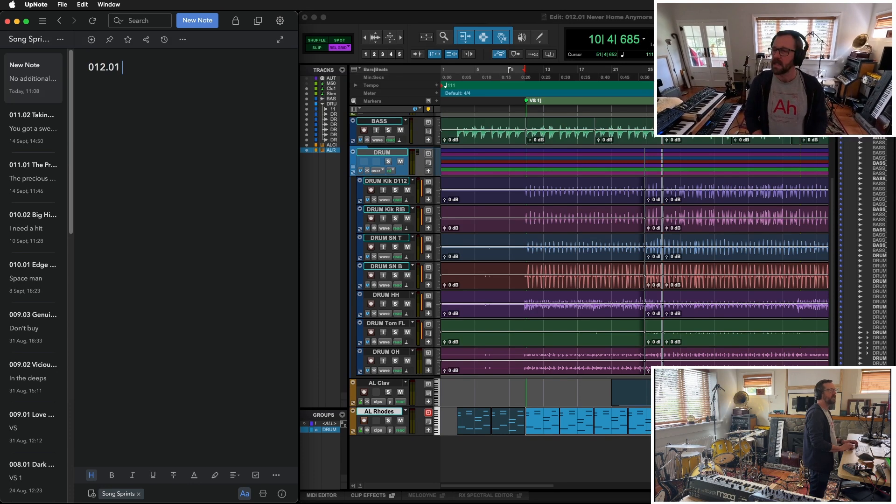
{"action": "type", "text": " Never Home Anymore"}
{"action": "key", "text": "Return"}
- Write the first two lyric lines, "It's the circle of life" and "And we're moving on"
{"action": "type", "text": "It"}
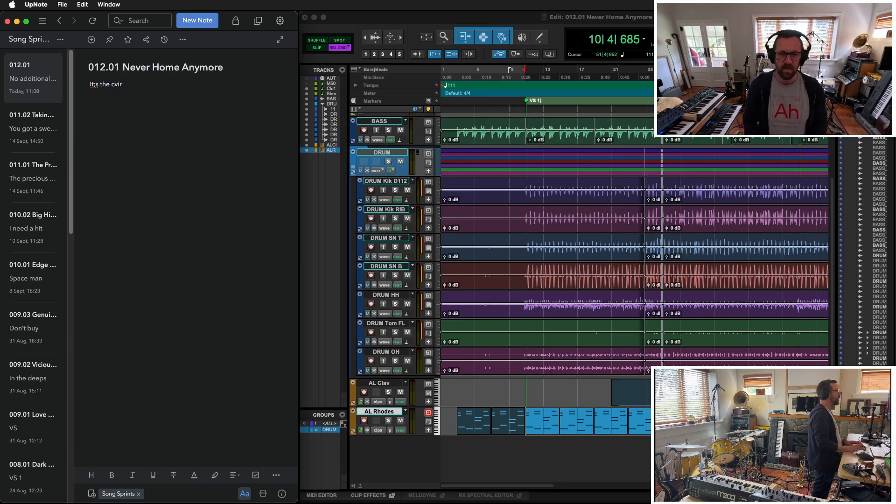
{"action": "type", "text": "'s the c"}
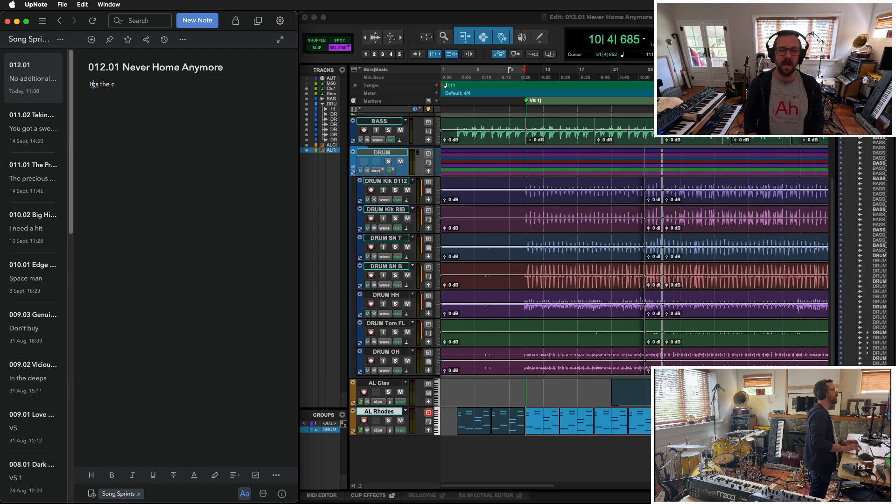
{"action": "type", "text": "ircle of life"}
{"action": "key", "text": "Return"}
{"action": "type", "text": "And we’re movinh o"}
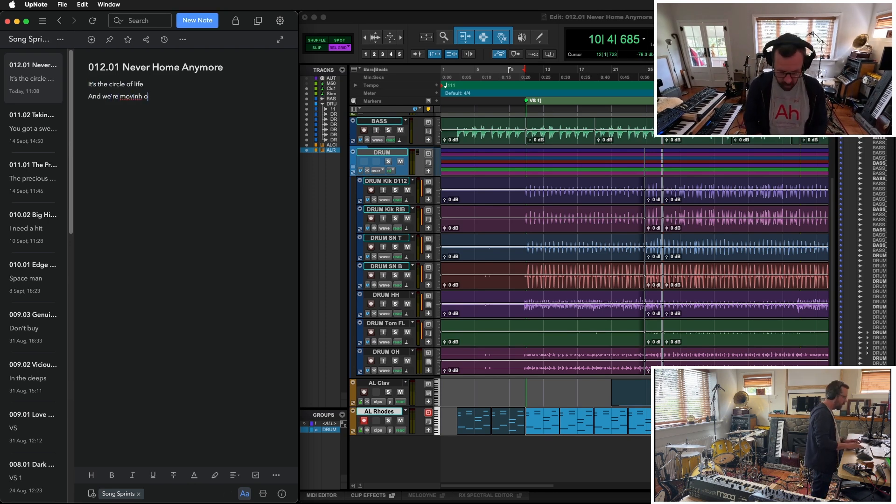
{"action": "type", "text": "e're movinh on"}
{"action": "key", "text": "Return"}
- Add the lyric lines "Time to say good bye to you" and "You were a part of all our lives"
{"action": "type", "text": "Time to sya"}
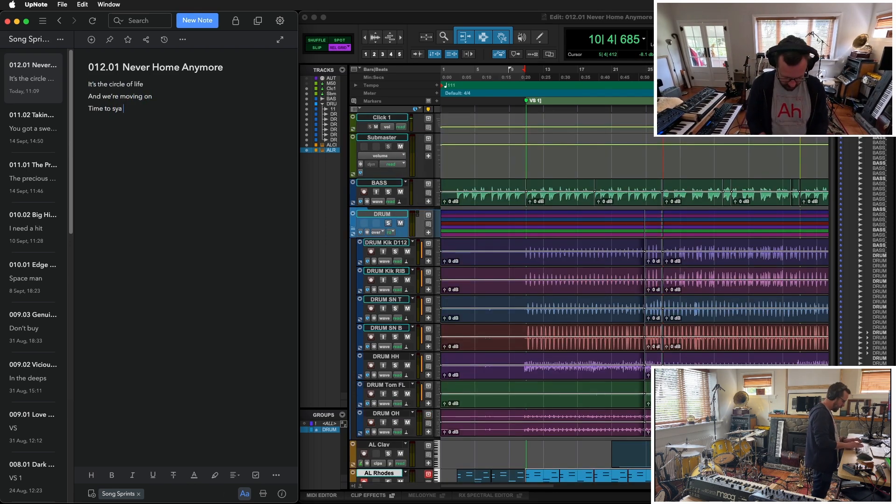
{"action": "type", "text": " good bye to"}
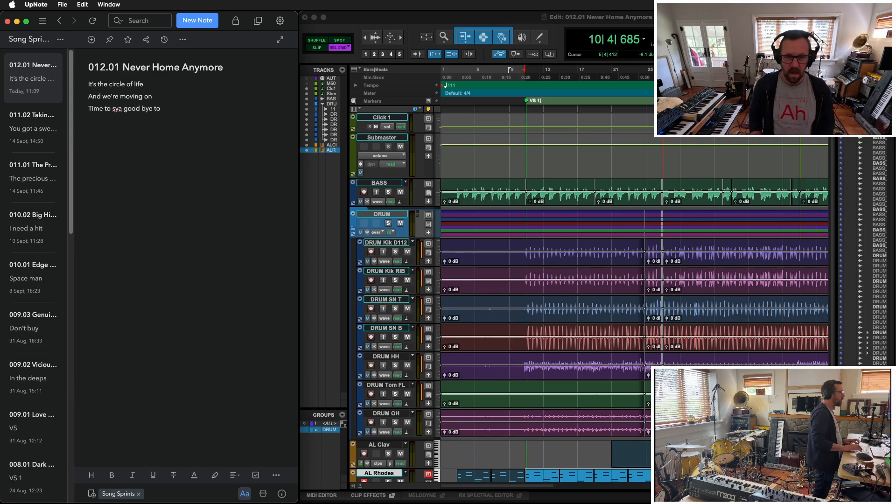
{"action": "type", "text": " you"}
{"action": "key", "text": "Return"}
{"action": "type", "text": "You were a part of all our lives"}
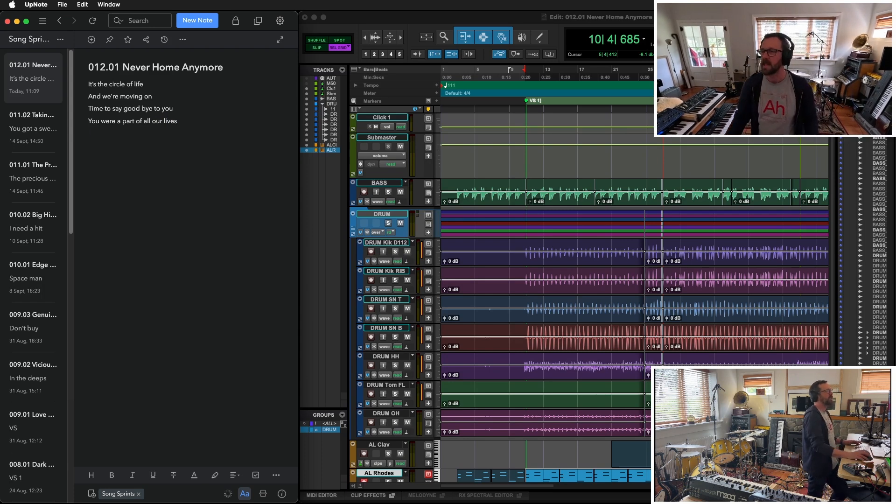
- Switch back to the Pro Tools session
{"action": "key", "text": "super+Tab"}
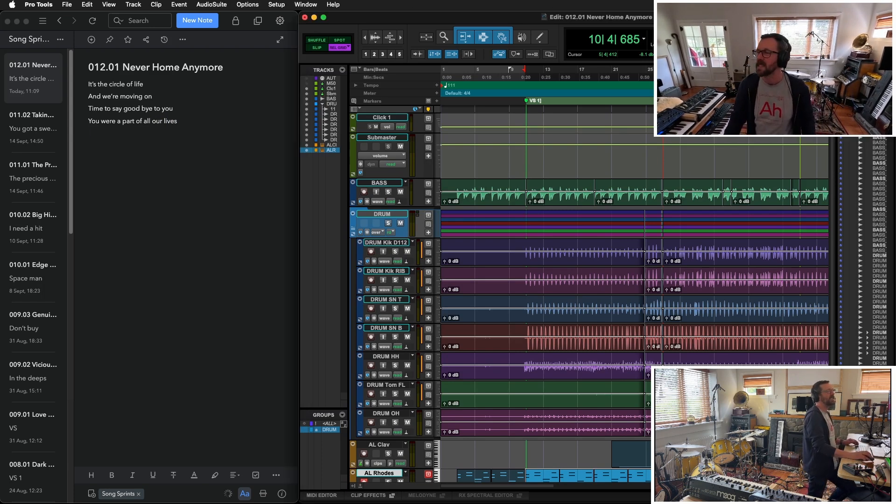
{"action": "scroll", "coordinate": [587, 274], "scroll_direction": "down", "scroll_amount": 3}
{"action": "scroll", "coordinate": [586, 274], "scroll_direction": "up", "scroll_amount": 3}
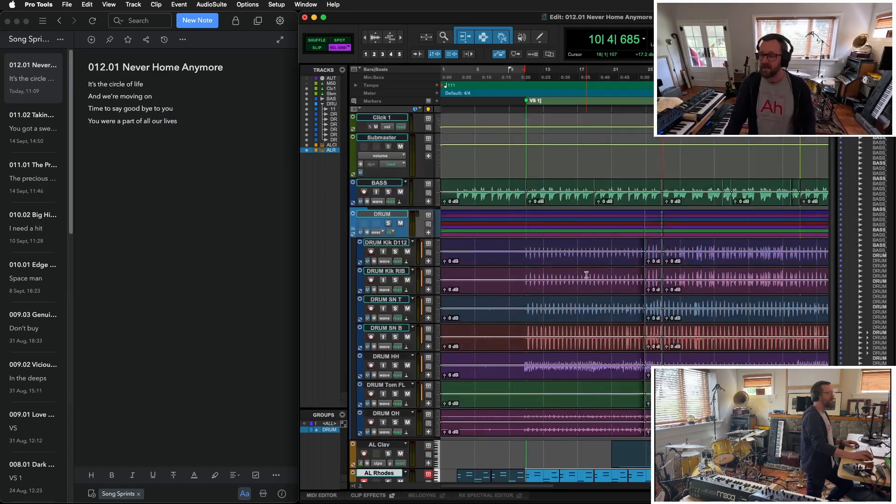
- Switch to the lyrics note and add the line "You're being pulled apart at the seams"
{"action": "scroll", "coordinate": [586, 275], "scroll_direction": "down", "scroll_amount": 3}
{"action": "key", "text": "super+Tab"}
{"action": "key", "text": "Return"}
{"action": "type", "text": "Yopu're being pulled apart at the seams"}
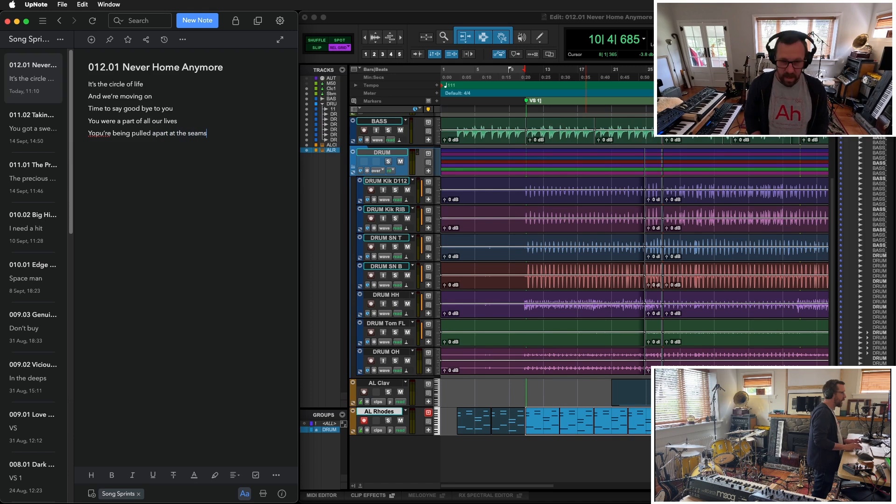
{"action": "key", "text": "BackSpace"}
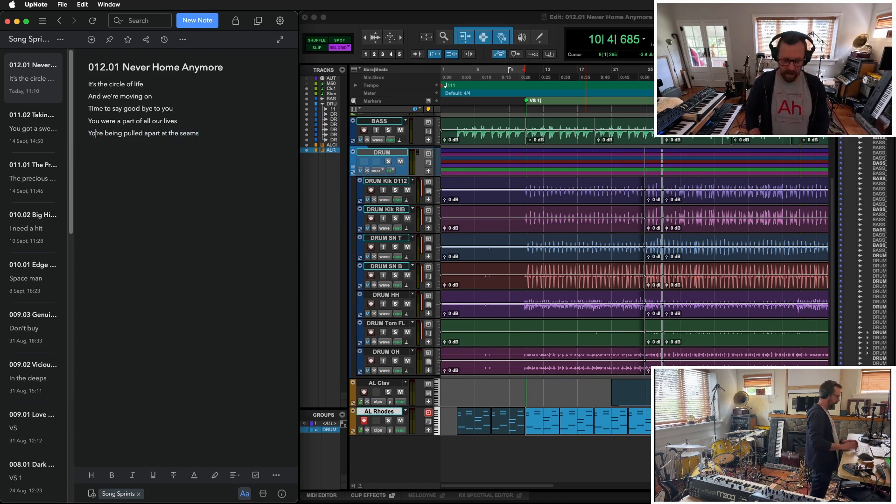
- Add the lyric lines "And all those memories" and "Will fade in time like the music"
{"action": "scroll", "coordinate": [469, 280], "scroll_direction": "up", "scroll_amount": 3}
{"action": "key", "text": "Return"}
{"action": "type", "text": "And all those memories"}
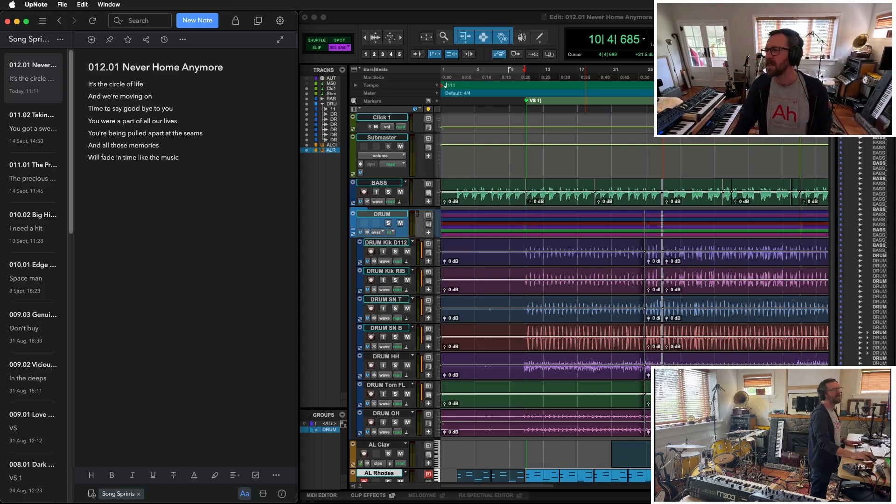
- Switch back to Pro Tools and record the first-verse vocal in sections on the VS Vox 1 track
{"action": "key", "text": "super+Tab"}
{"action": "scroll", "coordinate": [677, 211], "scroll_direction": "down", "scroll_amount": 3}
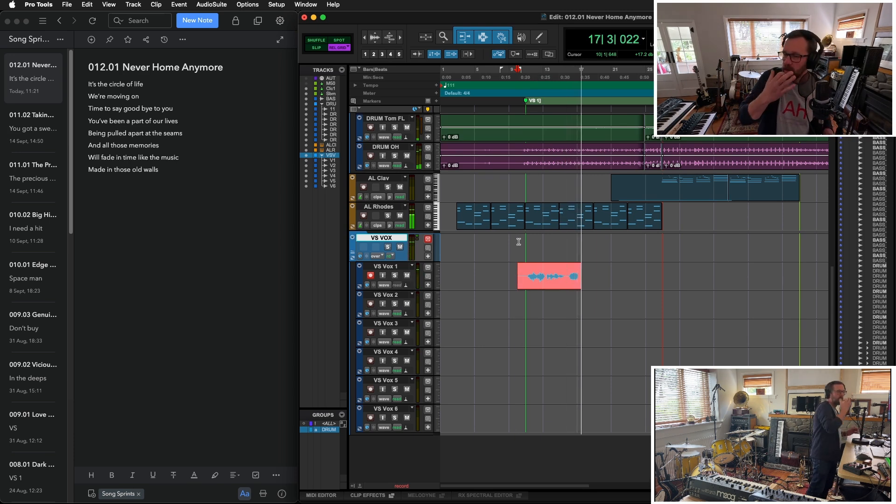
{"action": "key", "text": "space"}
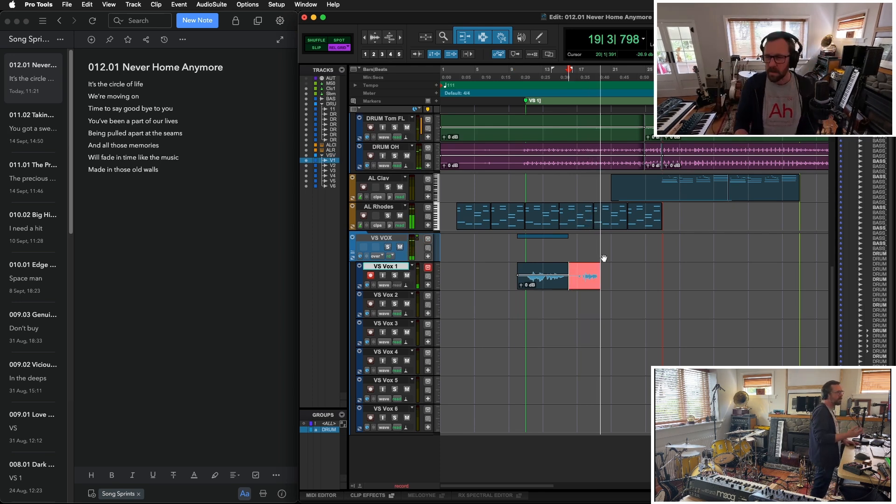
{"action": "key", "text": "space"}
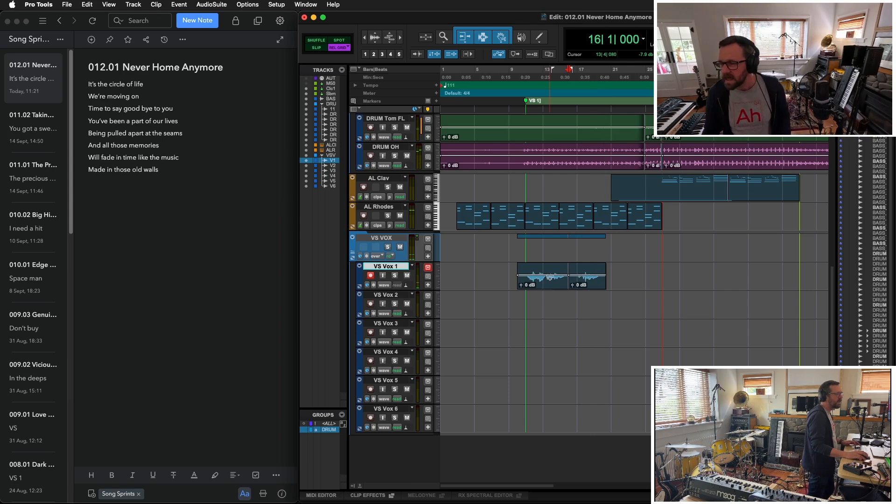
- Punch in replacement phrases within the VS Vox 1 verse take, including one from bar 13
{"action": "key", "text": "super+space"}
{"action": "key", "text": "super+bracketright"}
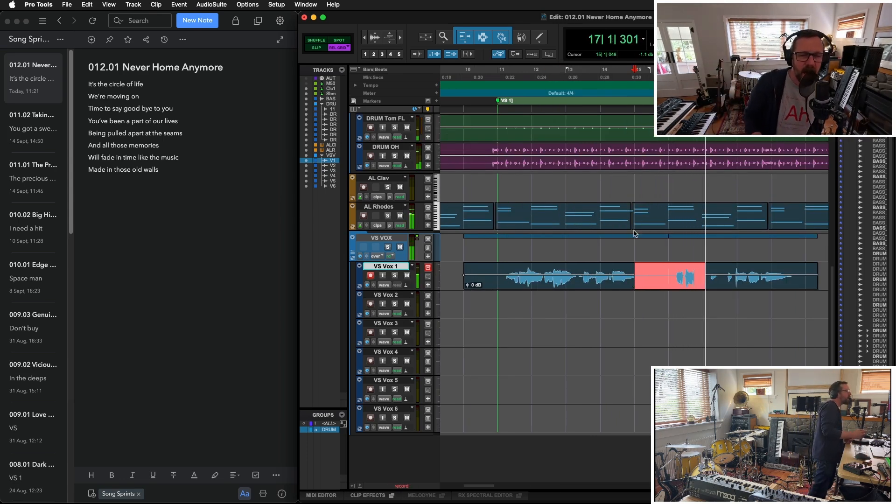
{"action": "key", "text": "space"}
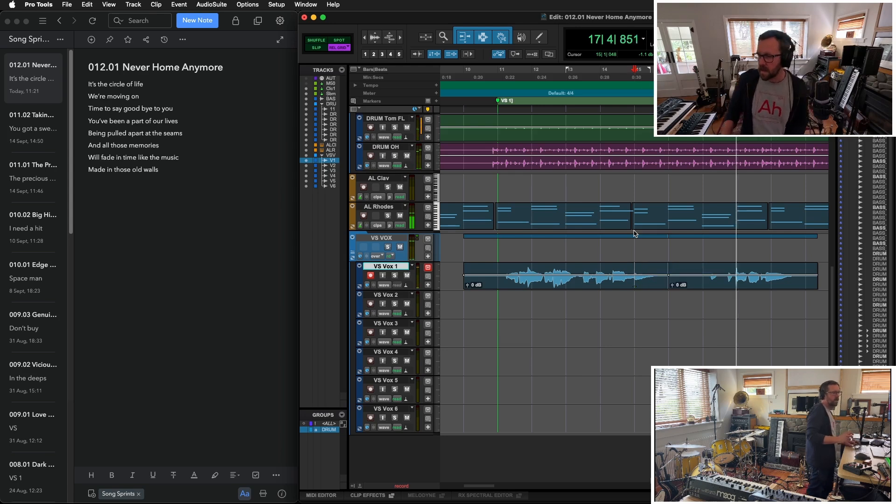
{"action": "left_click", "coordinate": [610, 272]}
{"action": "key", "text": "super+space"}
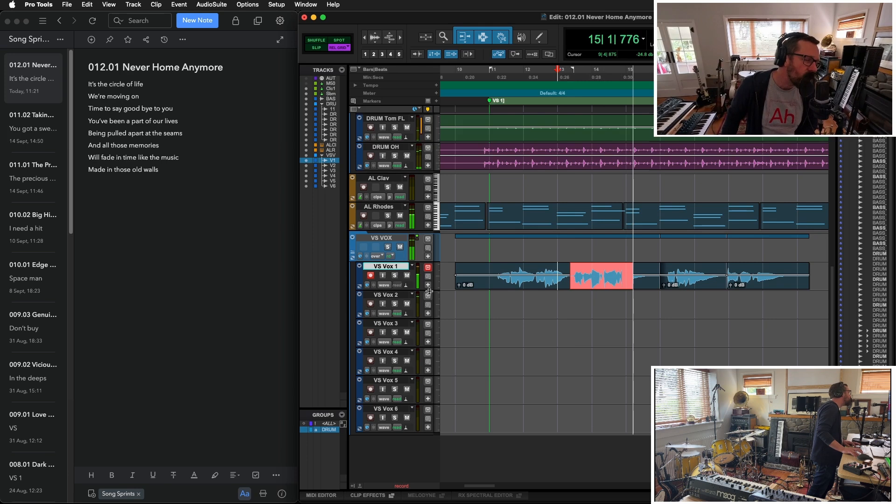
{"action": "key", "text": "space"}
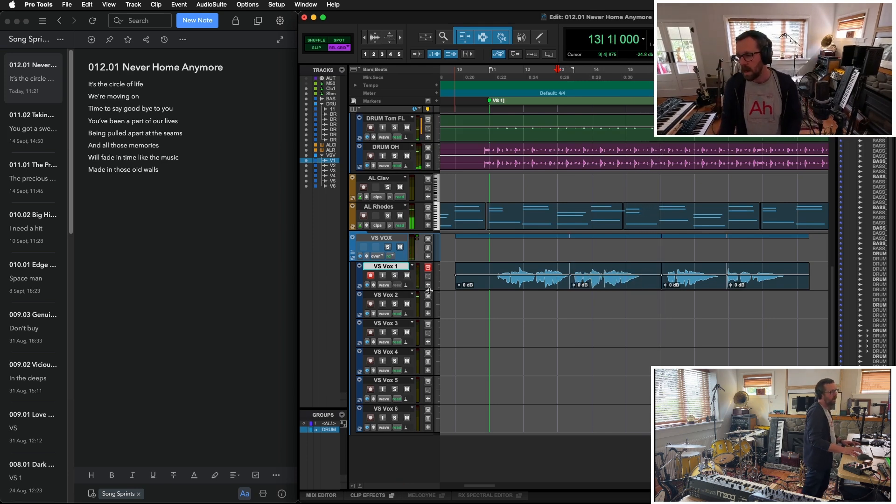
- Move the four recorded vocal clips from VS Vox 1 to VS Vox 2, keeping their timeline position
{"action": "left_click", "coordinate": [371, 275]}
{"action": "left_click", "coordinate": [370, 303]}
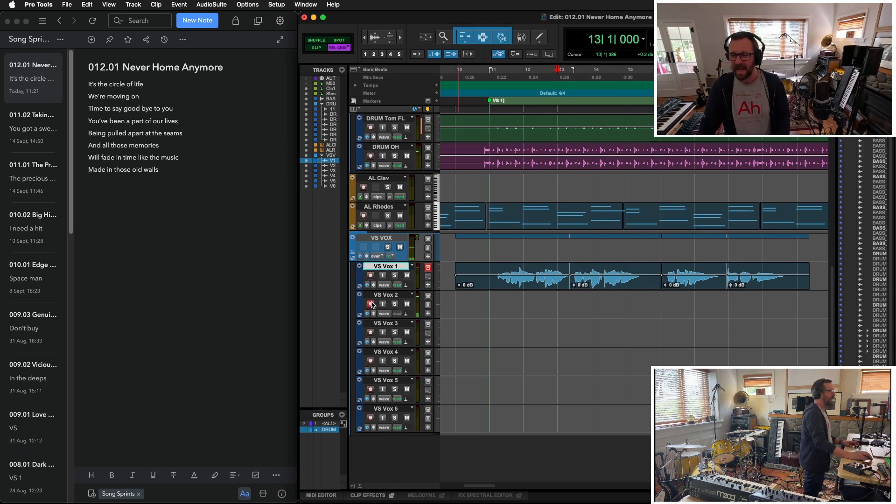
{"action": "left_click", "coordinate": [483, 282]}
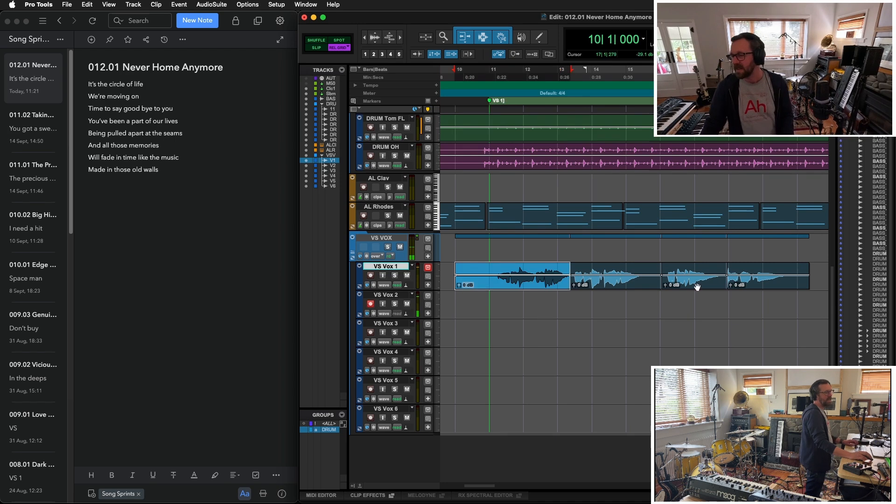
{"action": "left_click", "coordinate": [788, 285], "text": "shift"}
{"action": "left_click_drag", "start_coordinate": [788, 284], "coordinate": [789, 305]}
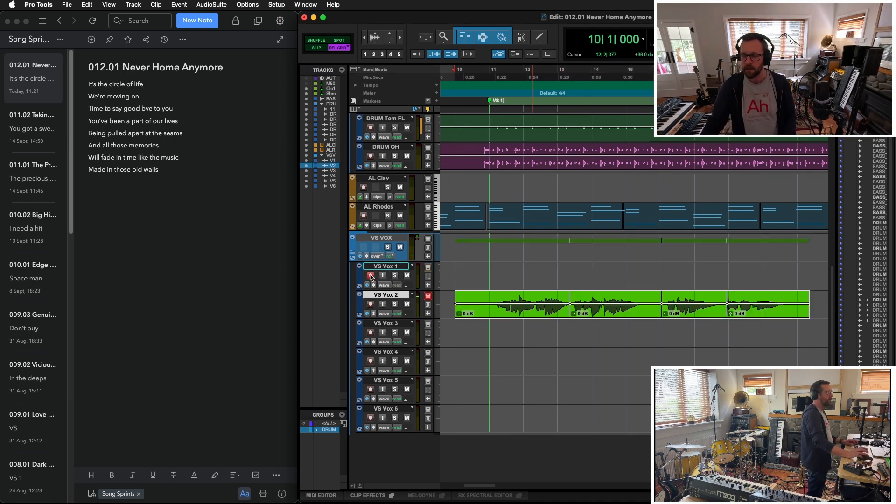
- Record further first-verse vocal layers, finishing on VS Vox 1, and delete the excess at the ends of the takes from bar 20
{"action": "key", "text": "super+space"}
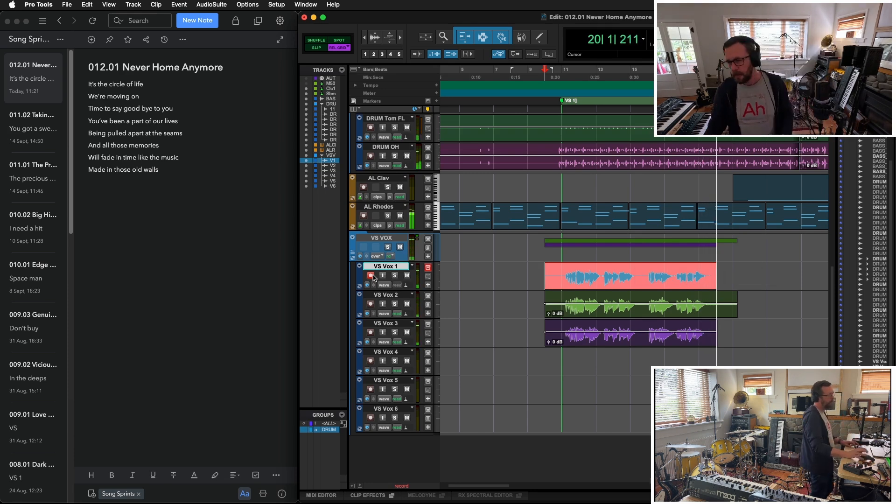
{"action": "key", "text": "space"}
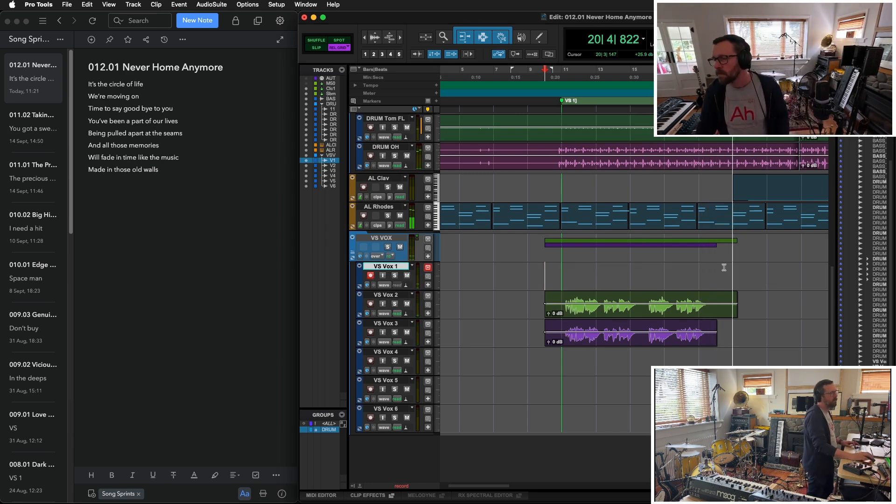
{"action": "left_click_drag", "start_coordinate": [715, 269], "coordinate": [761, 337]}
{"action": "key", "text": "Delete"}
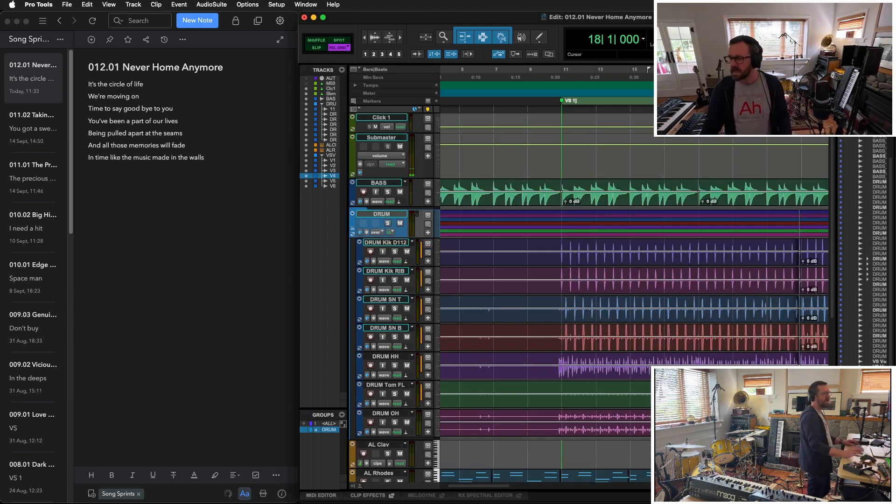
- Add the lyric line "Will always have a pin in the map of our hearts" to the note and return to Pro Tools
{"action": "scroll", "coordinate": [670, 272], "scroll_direction": "down", "scroll_amount": 10}
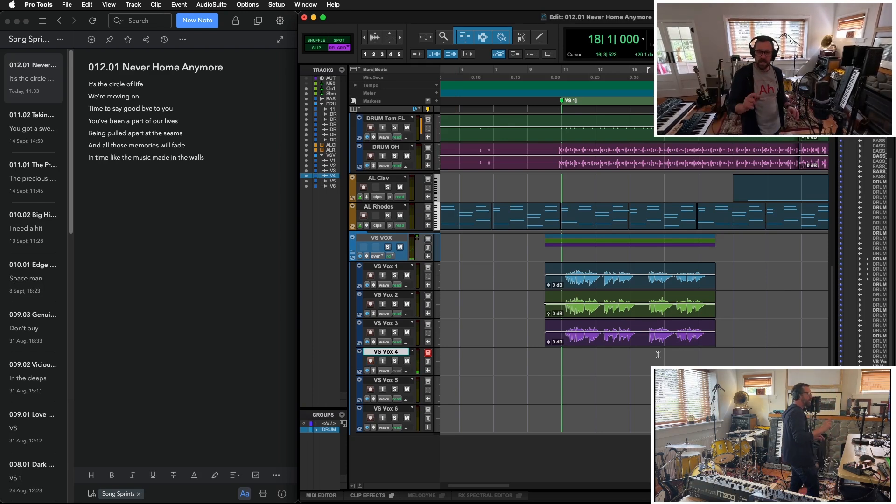
{"action": "left_click", "coordinate": [221, 258]}
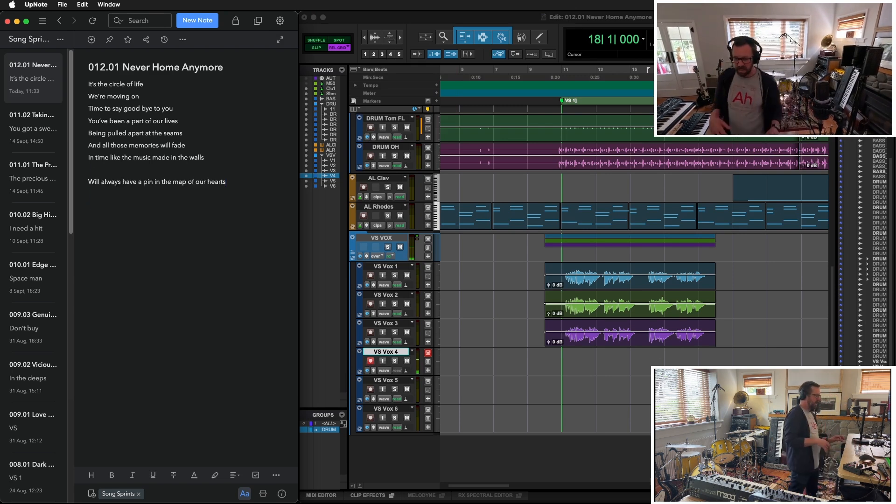
{"action": "left_click", "coordinate": [629, 372]}
- Record the second-half verse vocal layers on VS Vox 4 to 6, redoing the VS Vox 4 layer from bar 19
{"action": "key", "text": "super+space"}
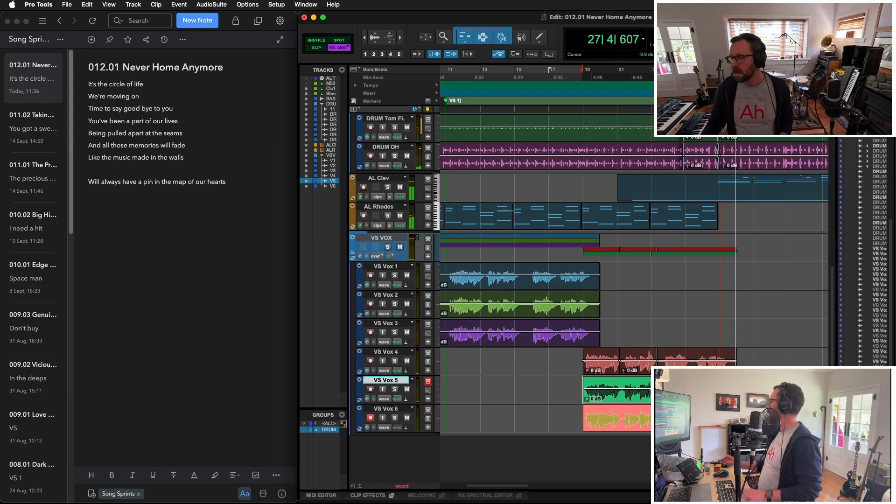
{"action": "key", "text": "space"}
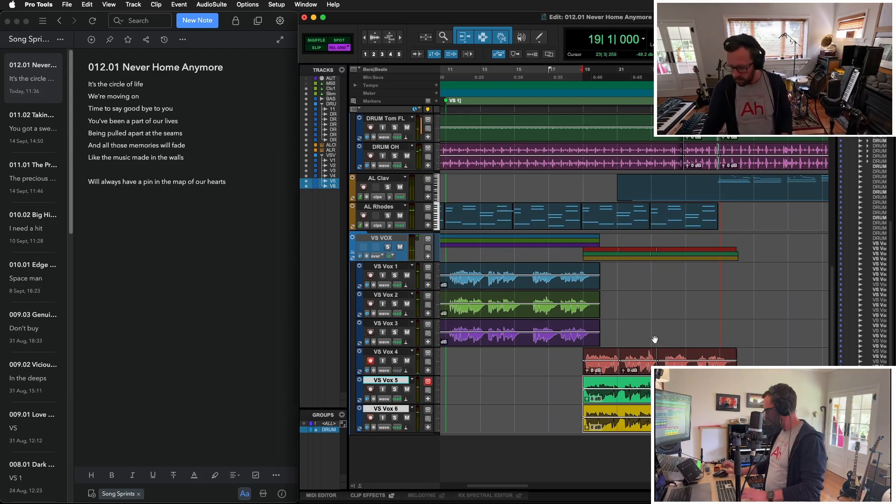
{"action": "key", "text": "space"}
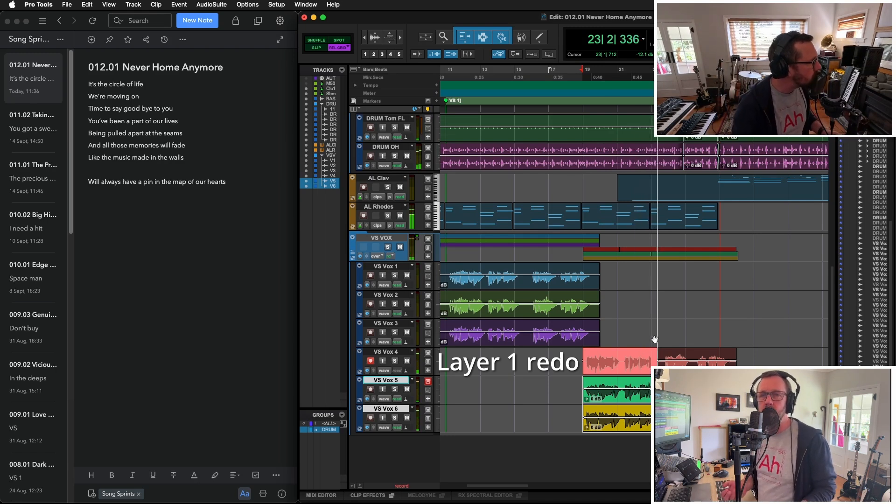
{"action": "key", "text": "space"}
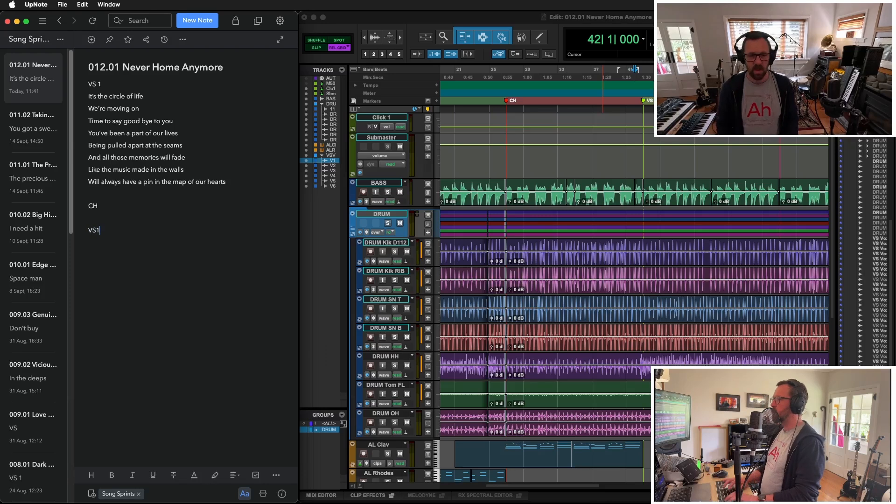
- Write the VS2 lyric lines "And seeing your walls all broken down", "Tore a gaping hole in my heart" and "The memories rushing in"
{"action": "key", "text": "Return"}
{"action": "type", "text": "And seeing your walls"}
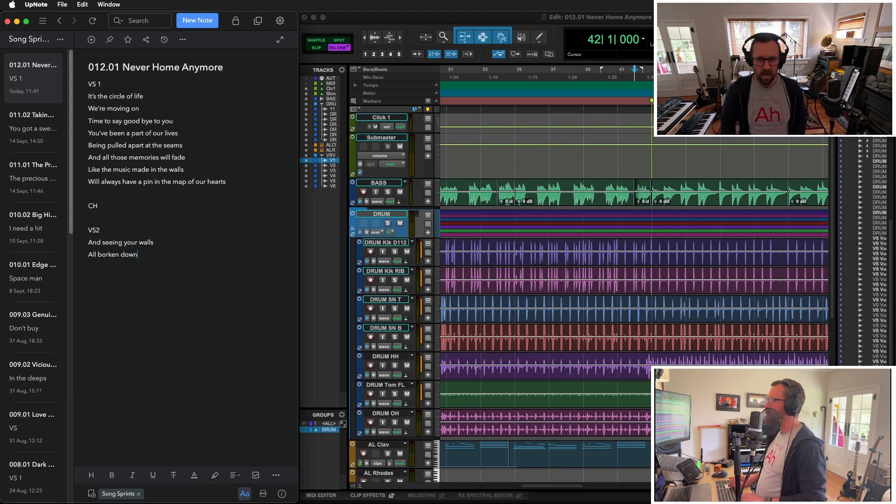
{"action": "key", "text": "super+Left"}
{"action": "key", "text": "Delete"}
{"action": "key", "text": "super+Right"}
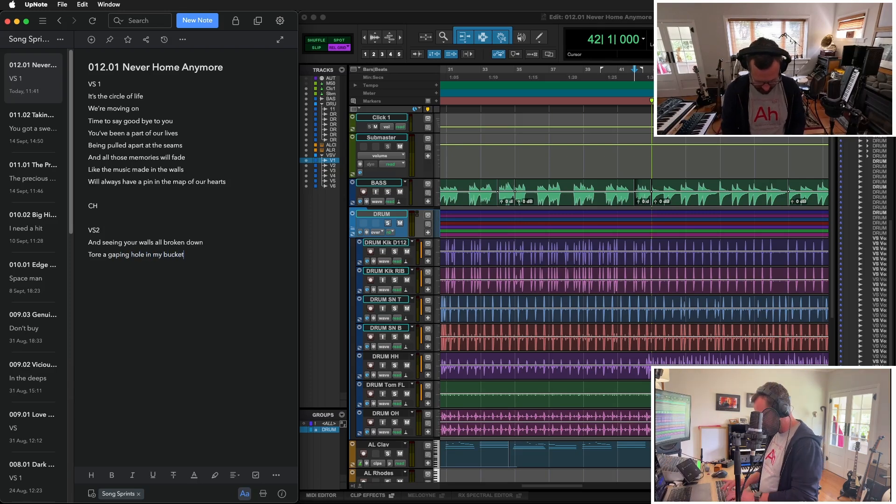
{"action": "type", "text": "heart"}
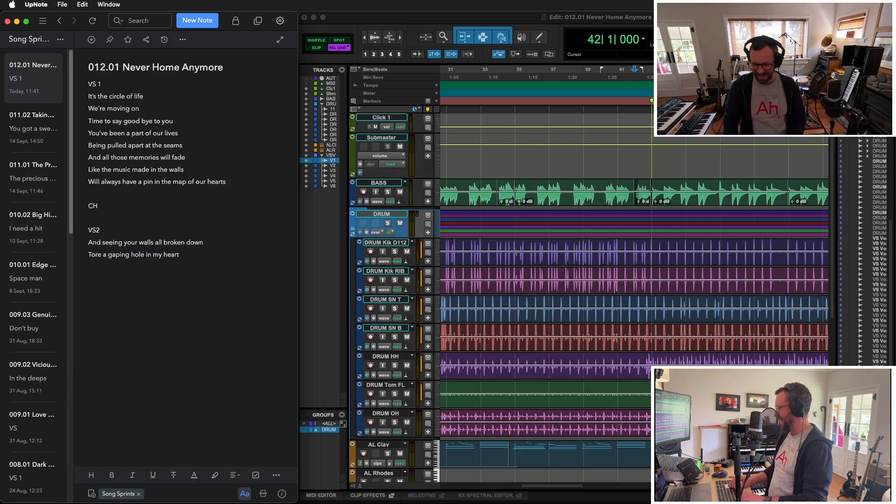
{"action": "key", "text": "Return"}
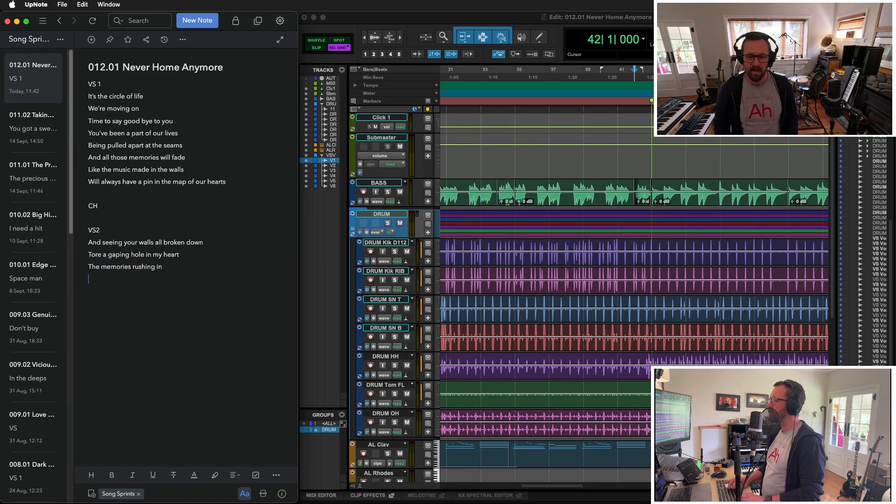
- Switch back to Pro Tools and record three second-verse vocal layers on VS Vox 1 to 3, starting at bar 42
{"action": "left_click", "coordinate": [660, 179]}
{"action": "scroll", "coordinate": [661, 179], "scroll_direction": "down", "scroll_amount": 10}
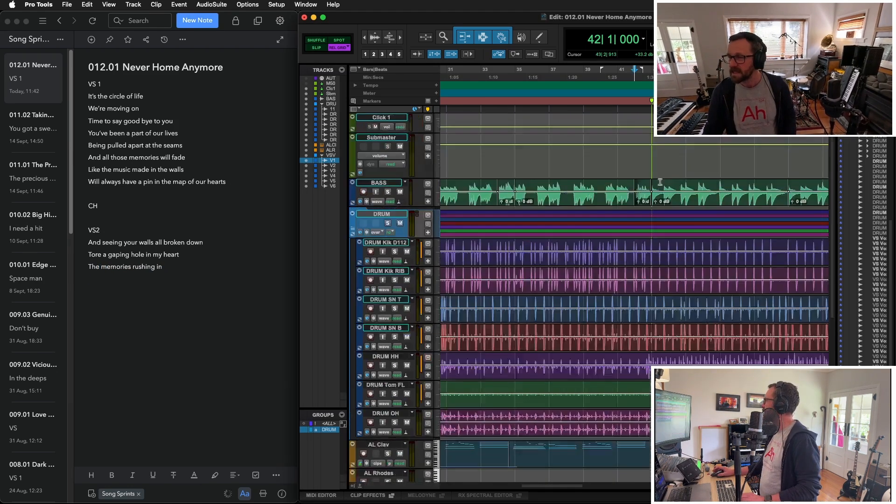
{"action": "scroll", "coordinate": [661, 179], "scroll_direction": "up", "scroll_amount": 1}
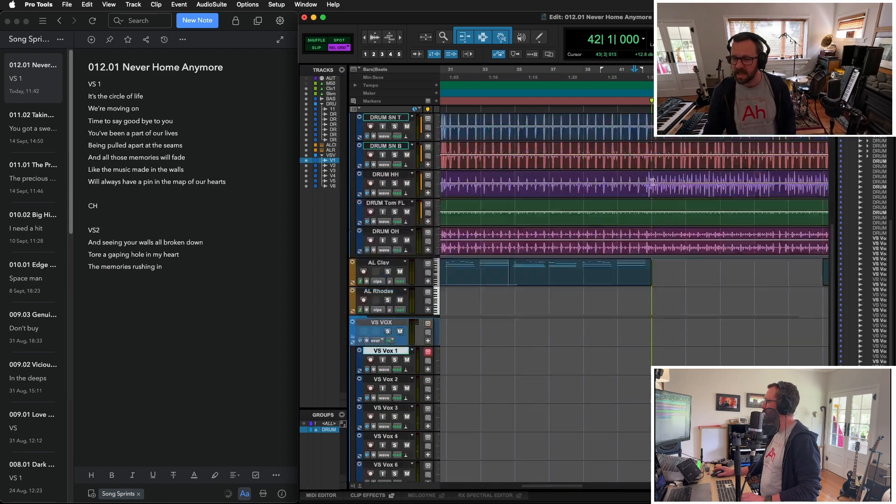
{"action": "scroll", "coordinate": [452, 371], "scroll_direction": "down", "scroll_amount": 1}
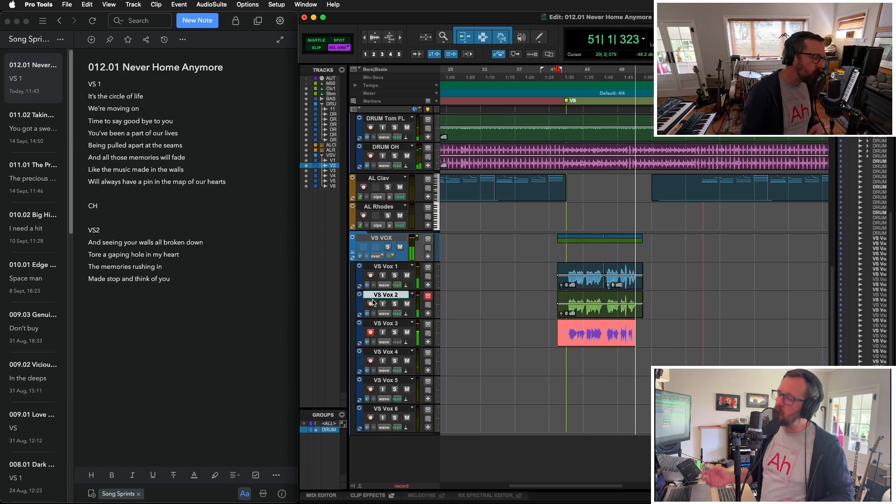
{"action": "key", "text": "space"}
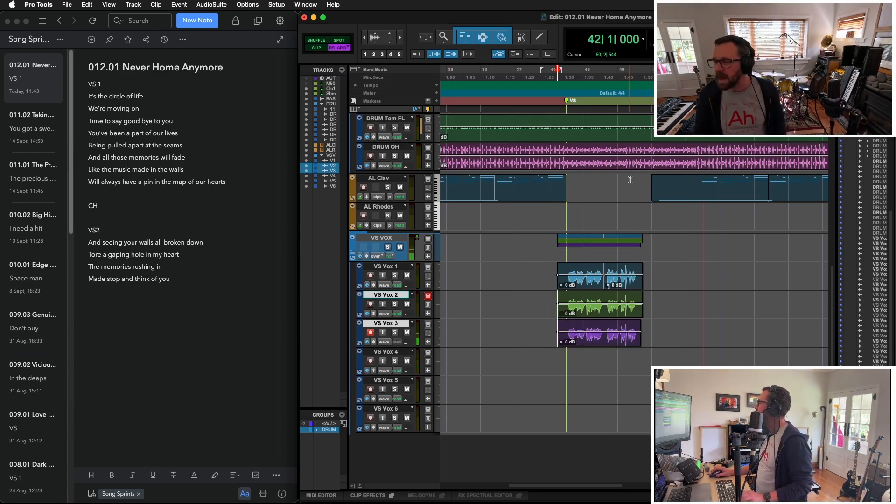
- Remove the eight bars starting at bar 51 across all tracks in Shuffle mode, closing the gap
{"action": "left_click_drag", "start_coordinate": [633, 181], "coordinate": [698, 176]}
{"action": "key", "text": "shift+1"}
{"action": "scroll", "coordinate": [699, 176], "scroll_direction": "up", "scroll_amount": 4}
{"action": "scroll", "coordinate": [698, 176], "scroll_direction": "down", "scroll_amount": 3}
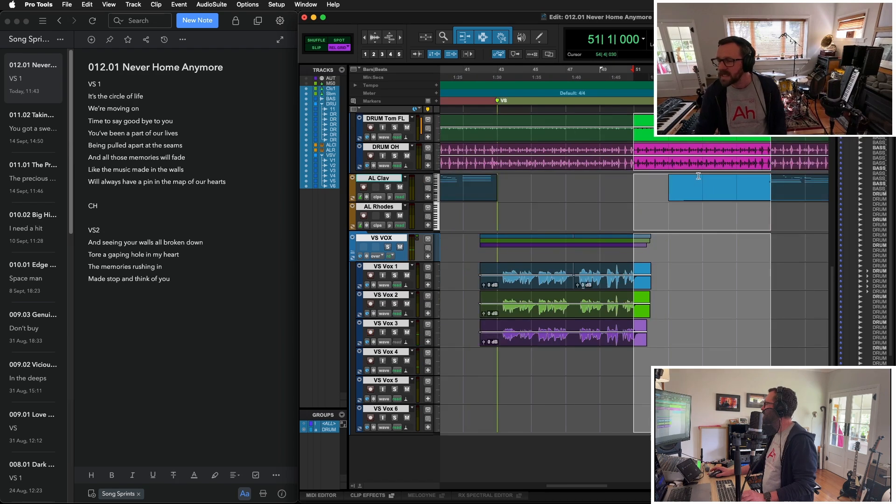
{"action": "scroll", "coordinate": [716, 296], "scroll_direction": "up", "scroll_amount": 6}
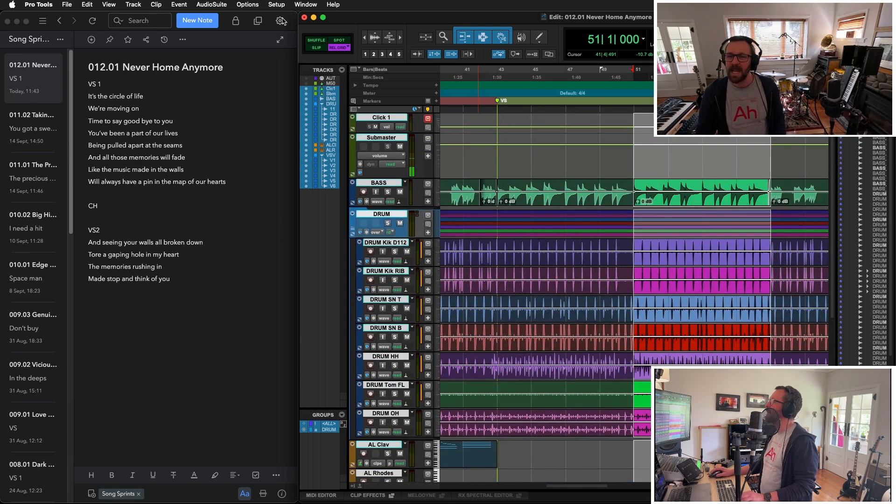
{"action": "left_click", "coordinate": [318, 41]}
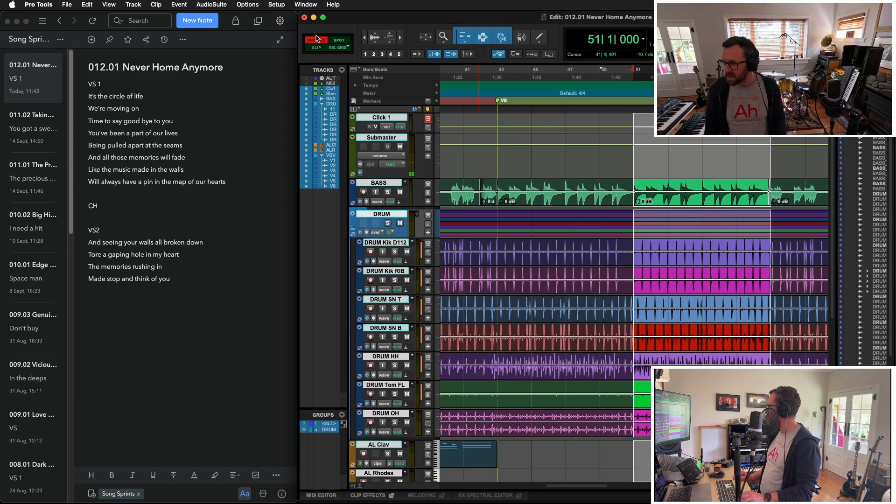
{"action": "key", "text": "BackSpace"}
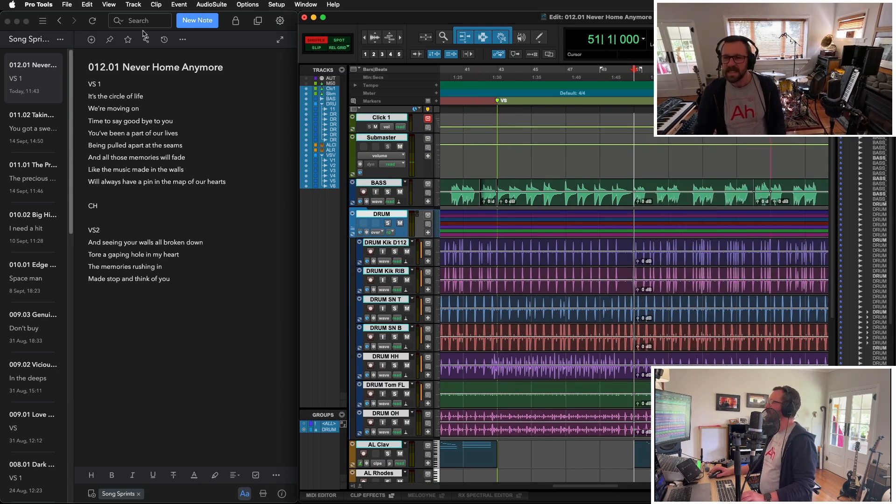
- Set the edit mode back to Relative Grid and inspect the join at bar 51 up close
{"action": "left_click", "coordinate": [342, 47]}
{"action": "key", "text": "t"}
{"action": "key", "text": "t"}
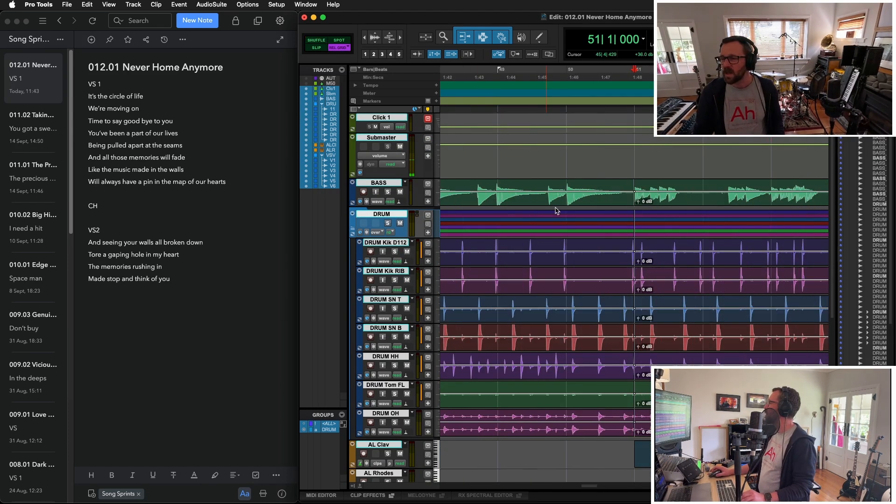
- Place the edit cursor on VS Vox 1 at the start of the first chorus, bar 27
{"action": "key", "text": "r"}
{"action": "key", "text": "r"}
{"action": "key", "text": "r"}
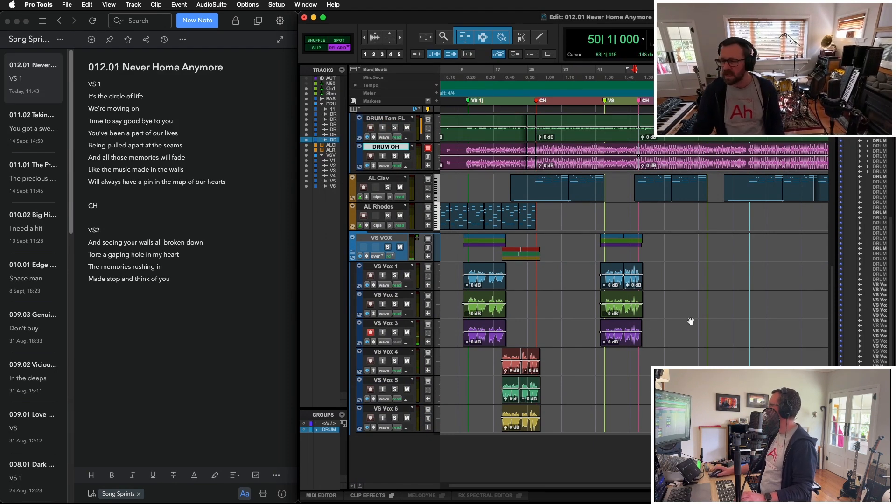
{"action": "left_click", "coordinate": [104, 214]}
{"action": "left_click", "coordinate": [534, 272]}
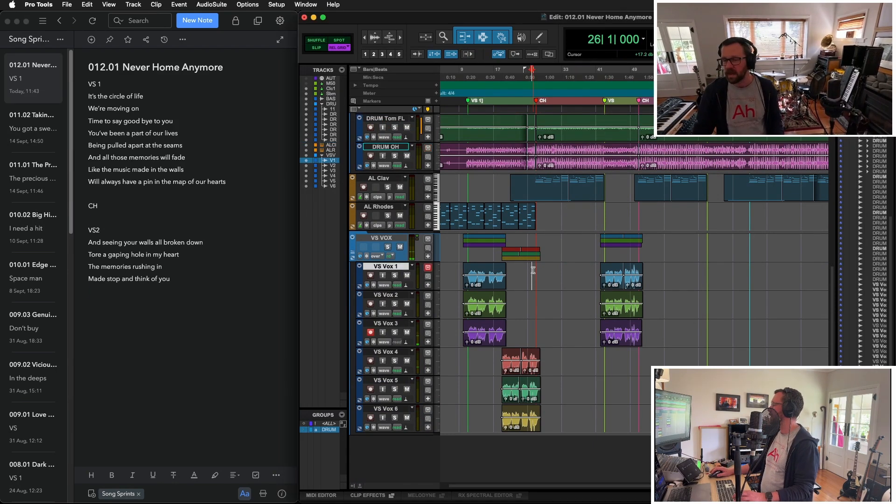
{"action": "scroll", "coordinate": [536, 276], "scroll_direction": "up", "scroll_amount": 8}
{"action": "key", "text": "KP_Add"}
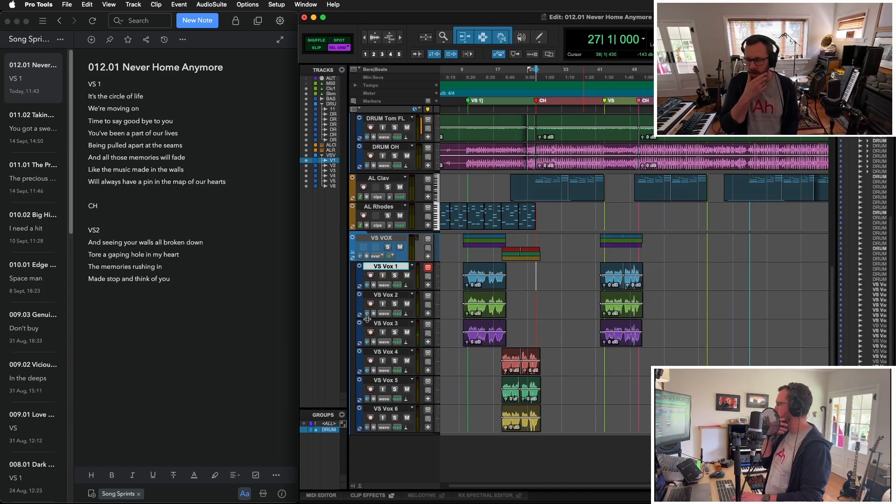
- Create nine mono audio tracks named CH Bvox below the VS Vox tracks, inside a CH BVOX folder track
{"action": "left_click", "coordinate": [403, 240]}
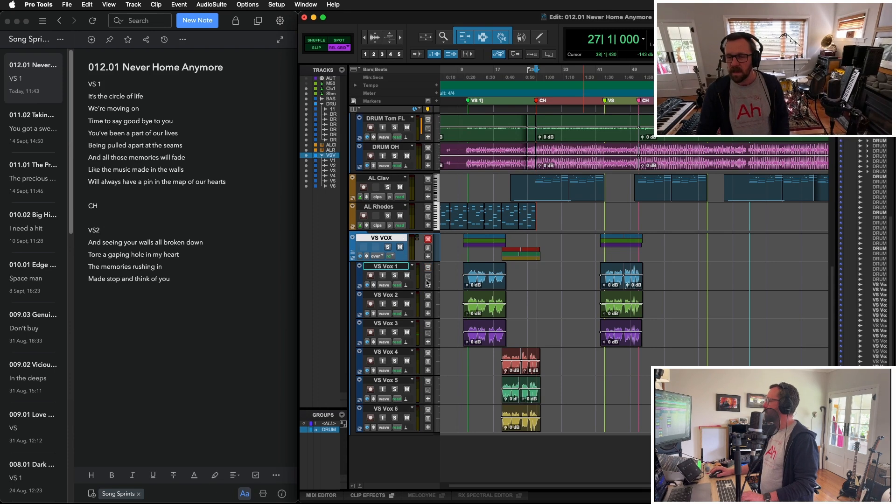
{"action": "key", "text": "super+shift+n"}
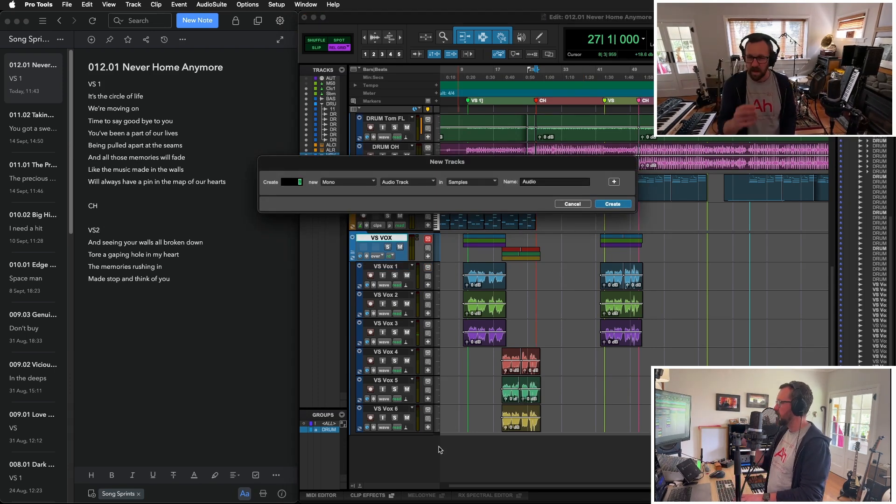
{"action": "type", "text": "CH"}
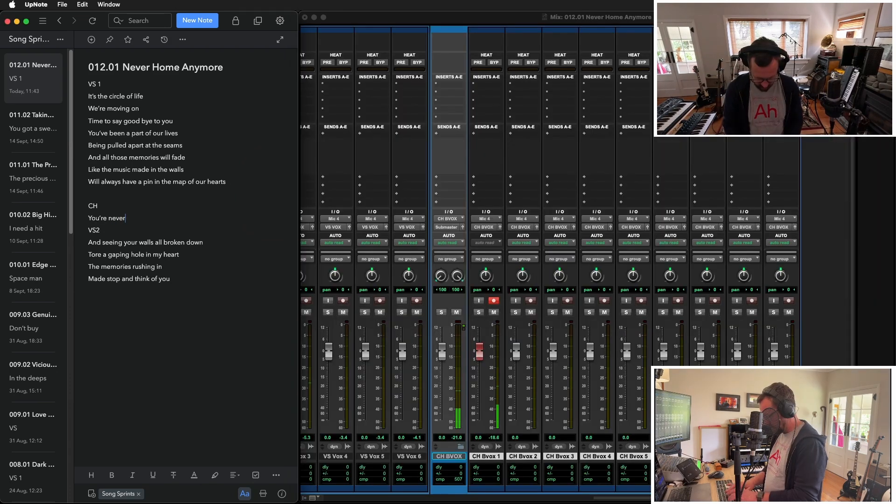
- Write the chorus lyric lines "You're never home" and "You're never home anymore" in the UpNote lyrics, leaving blank lines before VS2
{"action": "type", "text": "e"}
{"action": "key", "text": "Return"}
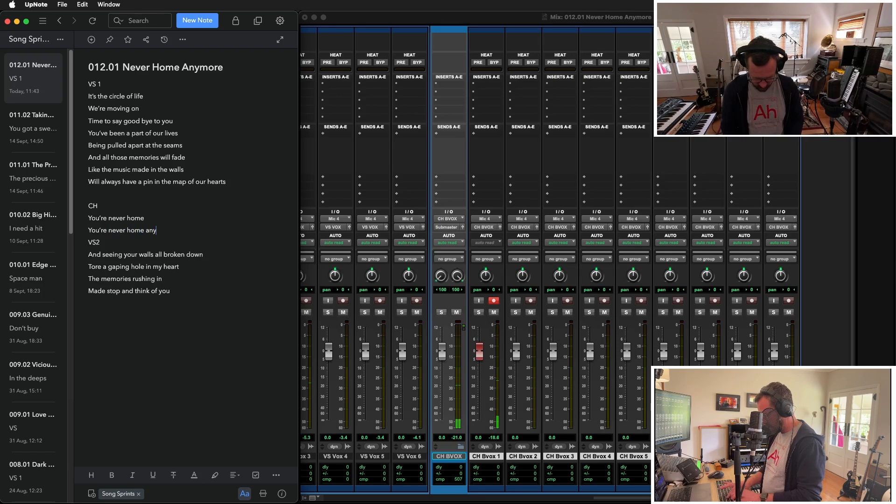
{"action": "key", "text": "Return"}
{"action": "key", "text": "Return"}
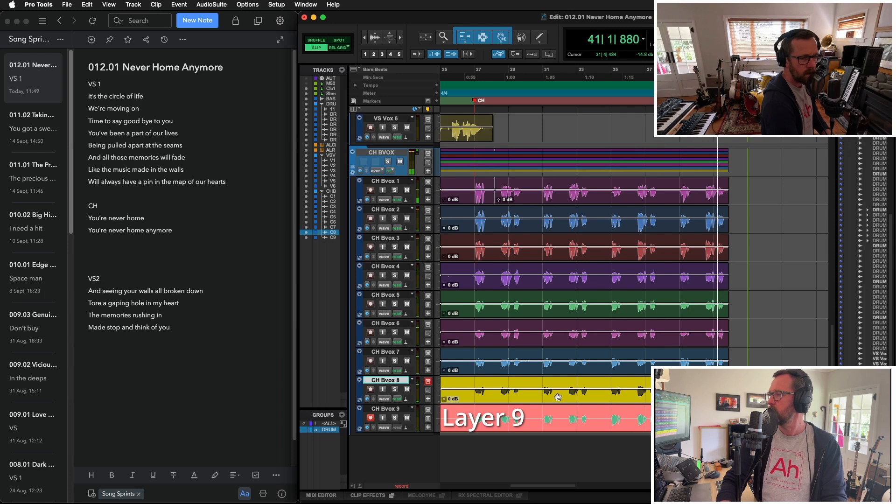
- Finish recording the chorus backing vocal layers in Pro Tools and group the clips on CH Bvox 1 to 9
{"action": "key", "text": "space"}
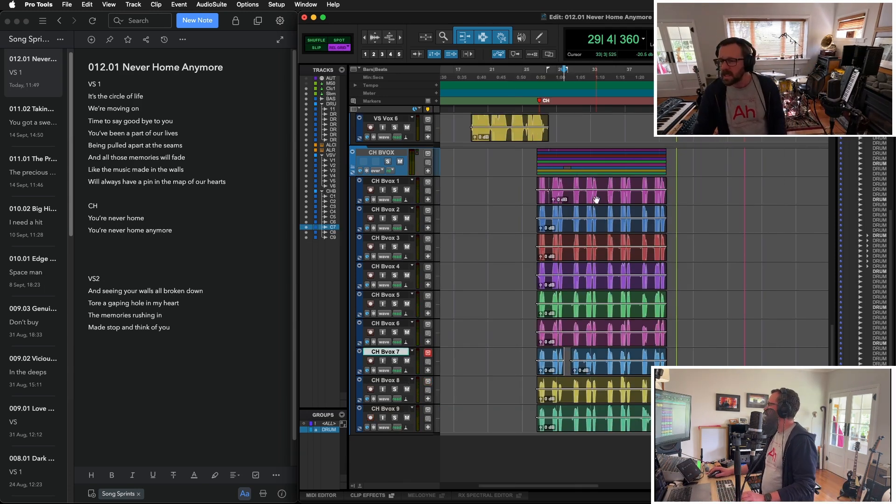
{"action": "left_click", "coordinate": [596, 200]}
{"action": "left_click", "coordinate": [543, 198], "text": "shift"}
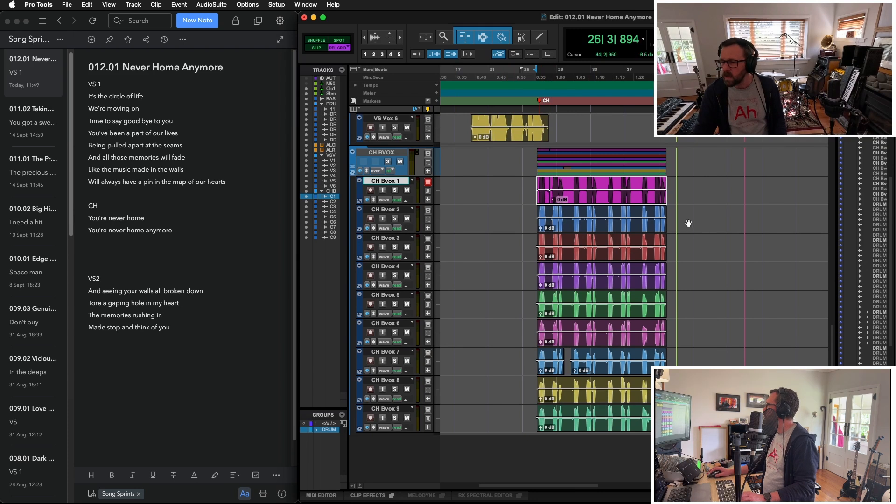
{"action": "left_click_drag", "start_coordinate": [672, 212], "coordinate": [672, 420]}
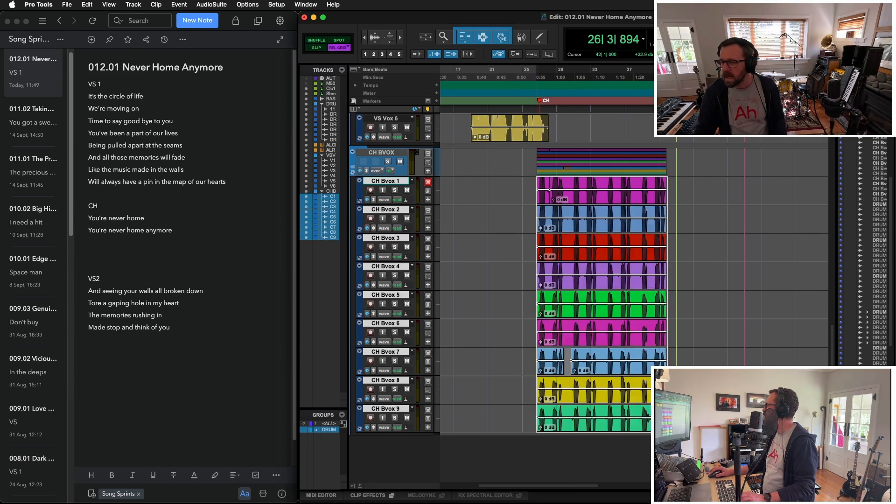
{"action": "key", "text": "super+alt+g"}
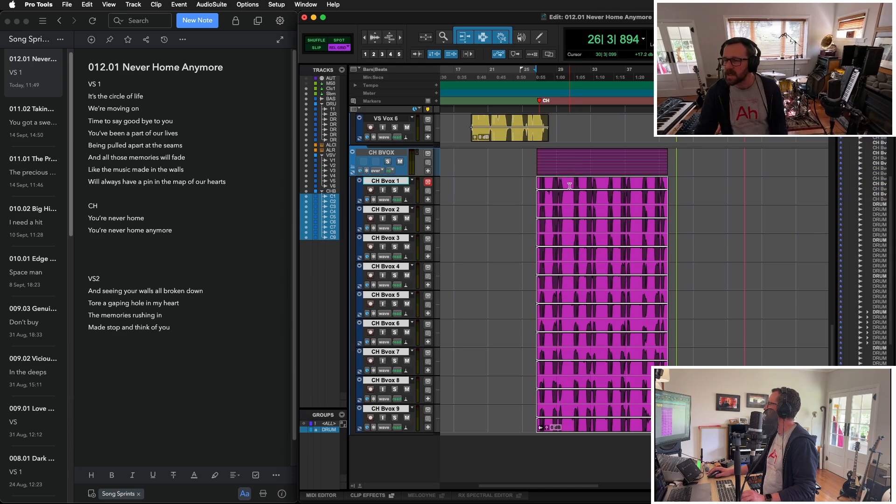
- Copy the grouped CH Bvox clips from the first chorus to the second chorus, just before bar 51
{"action": "left_click_drag", "start_coordinate": [570, 200], "coordinate": [777, 226]}
{"action": "left_click_drag", "start_coordinate": [783, 223], "coordinate": [769, 222]}
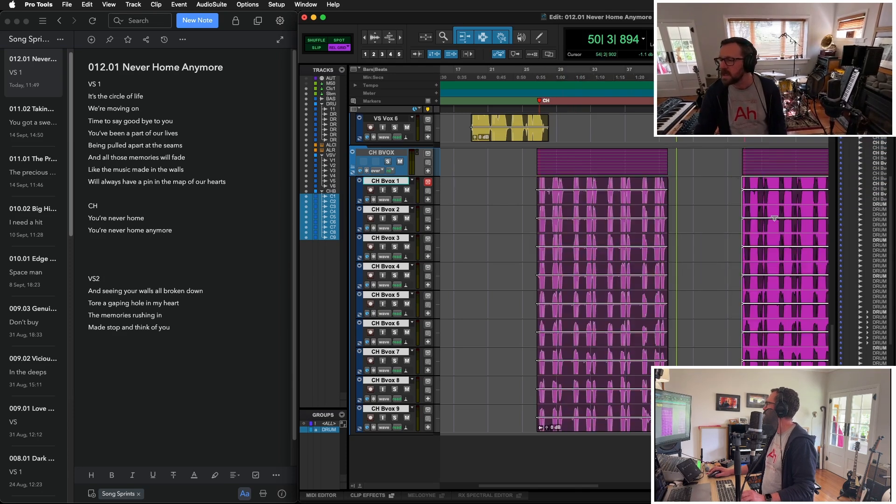
- Create three mono audio tracks named CH LD Vox below the CH Bvox tracks, inside a CH LD VOX folder track
{"action": "key", "text": "super+shift+n"}
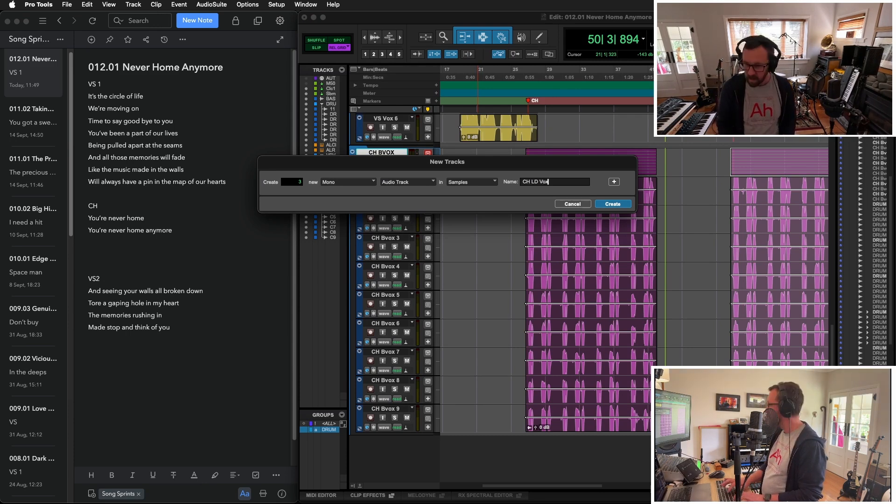
{"action": "key", "text": "Return"}
{"action": "mouse_move", "coordinate": [393, 148]}
{"action": "left_mouse_down"}
{"action": "mouse_move", "coordinate": [402, 434]}
{"action": "mouse_move", "coordinate": [399, 150]}
{"action": "left_mouse_up"}
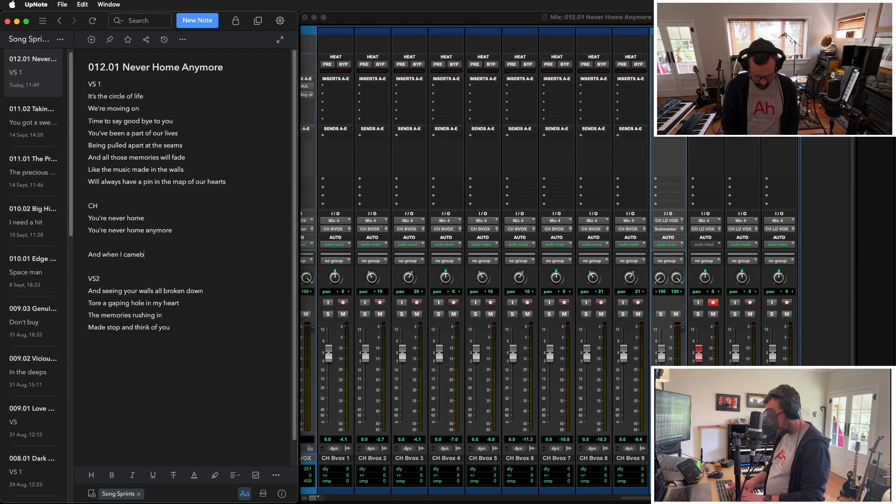
- Write the chorus lines "And when I came back home to you" and "You insides all turned out" in the UpNote lyrics
{"action": "type", "text": "ack home to you"}
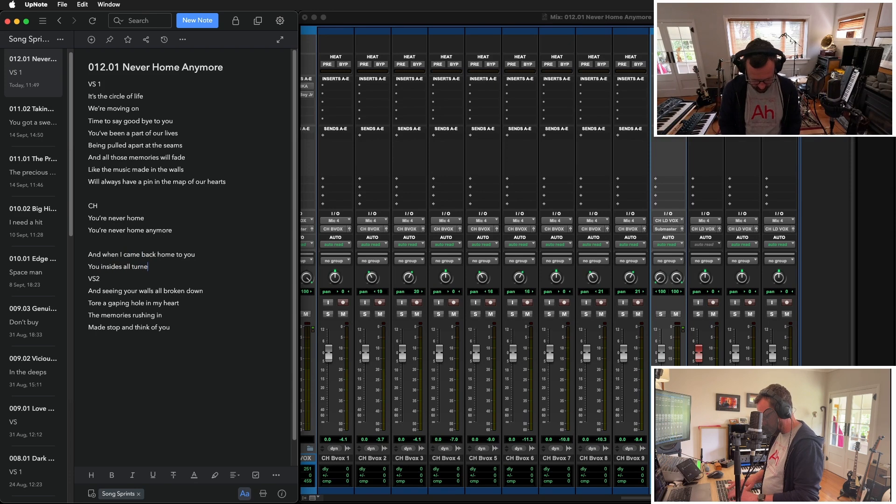
{"action": "key", "text": "Return"}
{"action": "key", "text": "Return"}
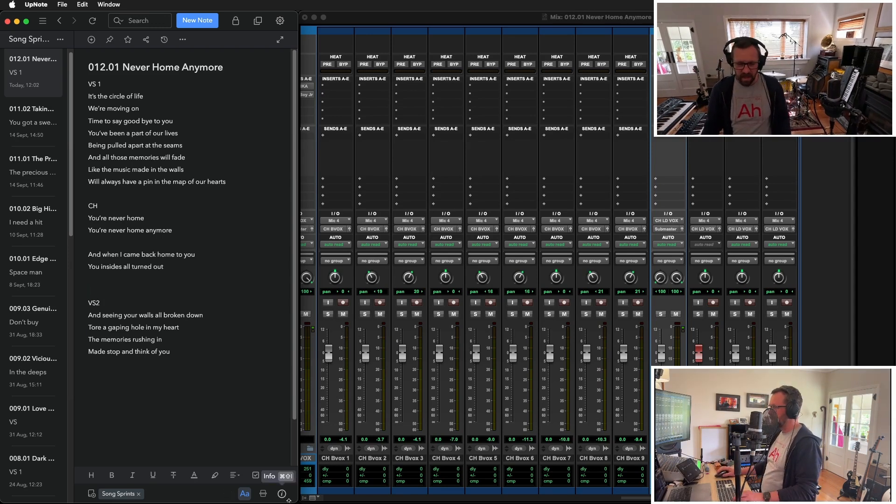
- Switch back to Pro Tools and record three first-chorus lead vocal layers on CH LD Vox 1 to 3
{"action": "left_click", "coordinate": [804, 296]}
{"action": "scroll", "coordinate": [805, 295], "scroll_direction": "left", "scroll_amount": 20}
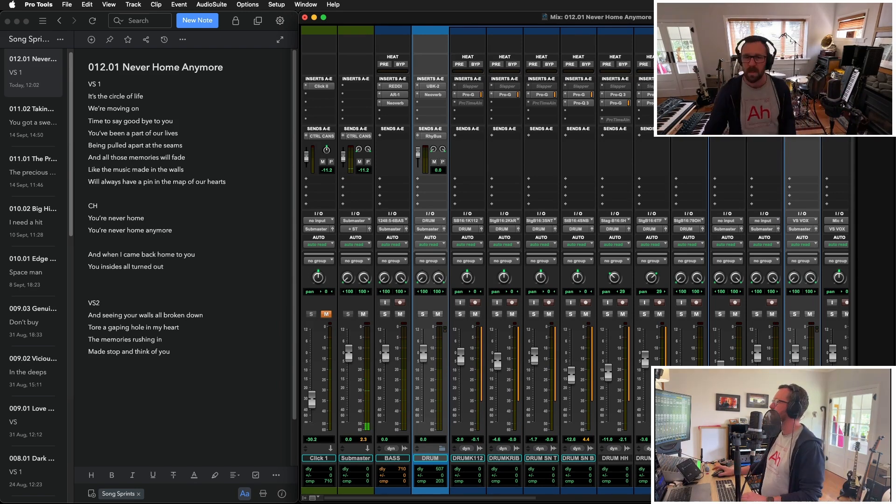
{"action": "key", "text": "ctrl+alt+Return"}
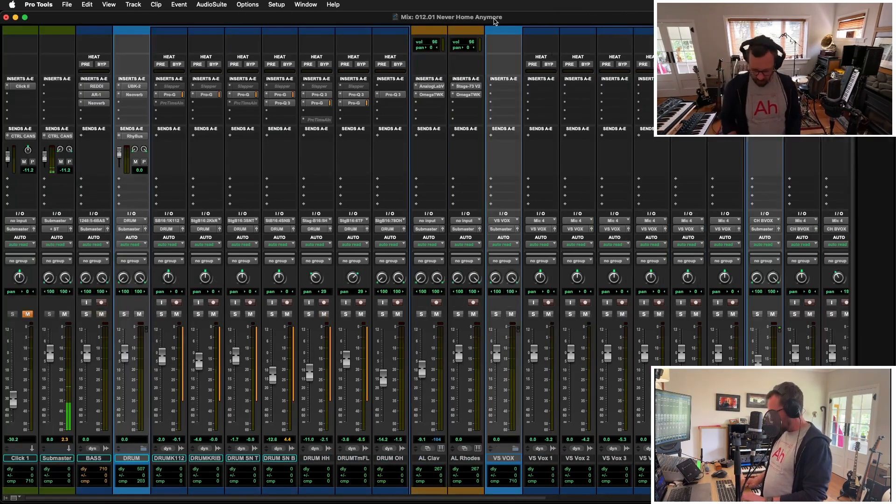
{"action": "key", "text": "super+equal"}
{"action": "key", "text": "ctrl+alt+Return"}
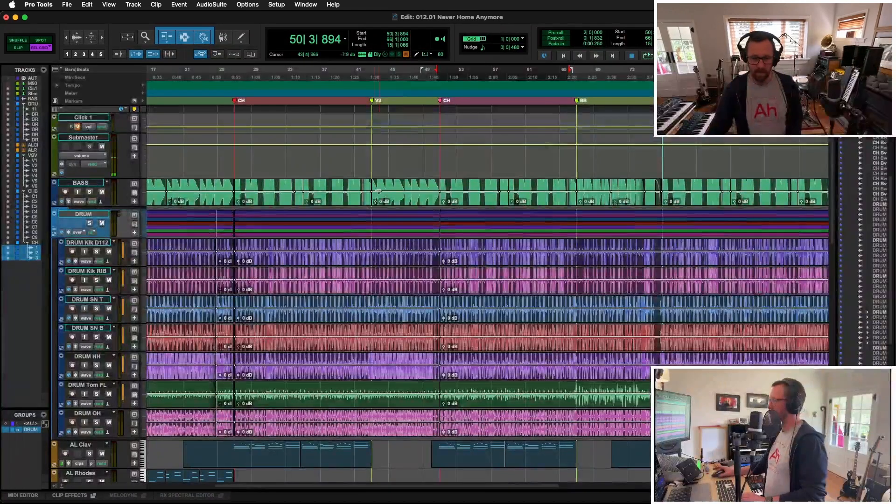
{"action": "scroll", "coordinate": [378, 192], "scroll_direction": "down", "scroll_amount": 10}
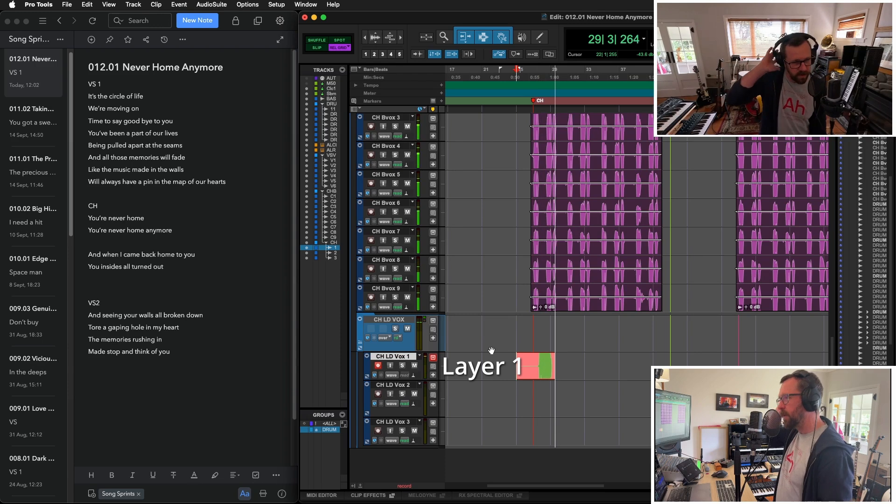
{"action": "left_click", "coordinate": [378, 393]}
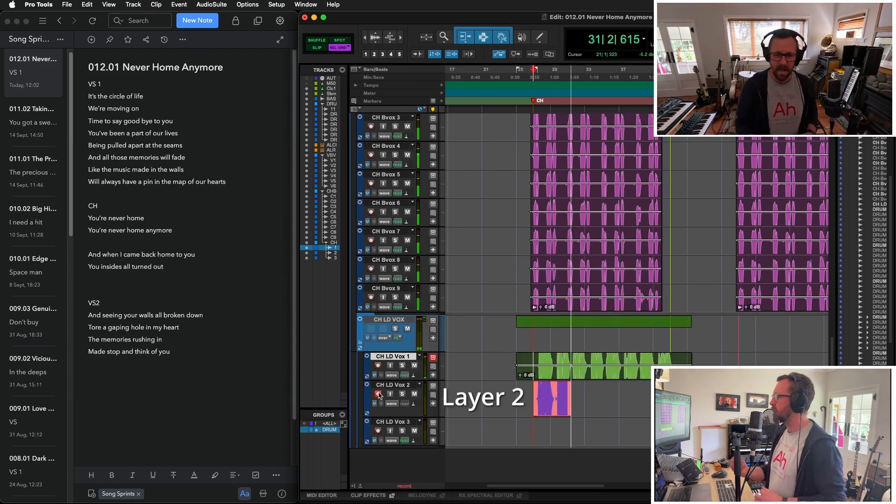
{"action": "left_click", "coordinate": [378, 430]}
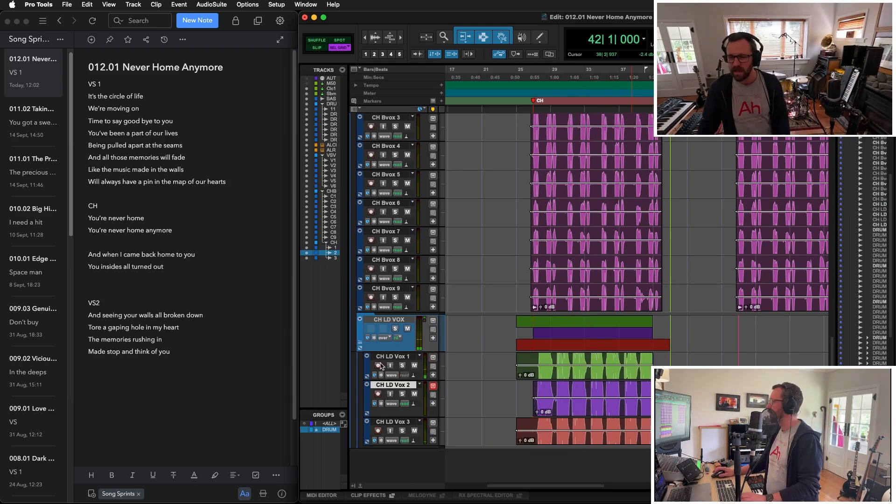
- Re-record the chorus lead vocal layers on CH LD Vox 1 to 3, starting at bar 27
{"action": "left_click", "coordinate": [579, 366]}
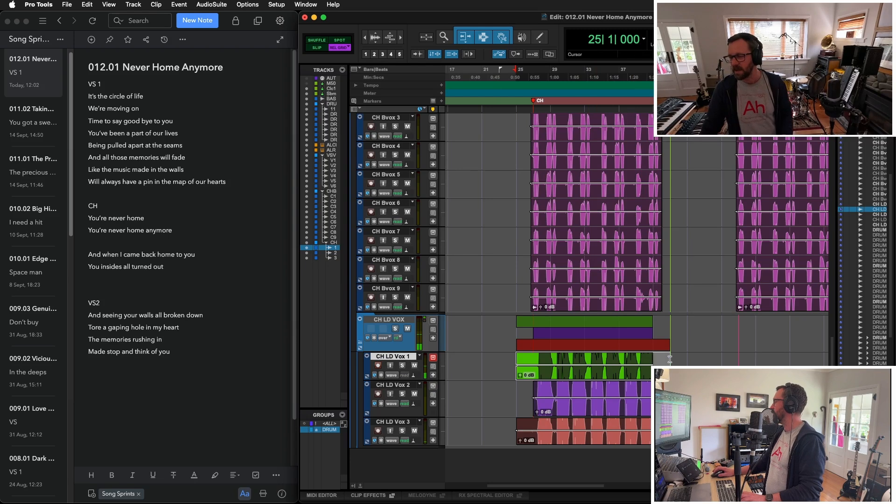
{"action": "key", "text": "super+space"}
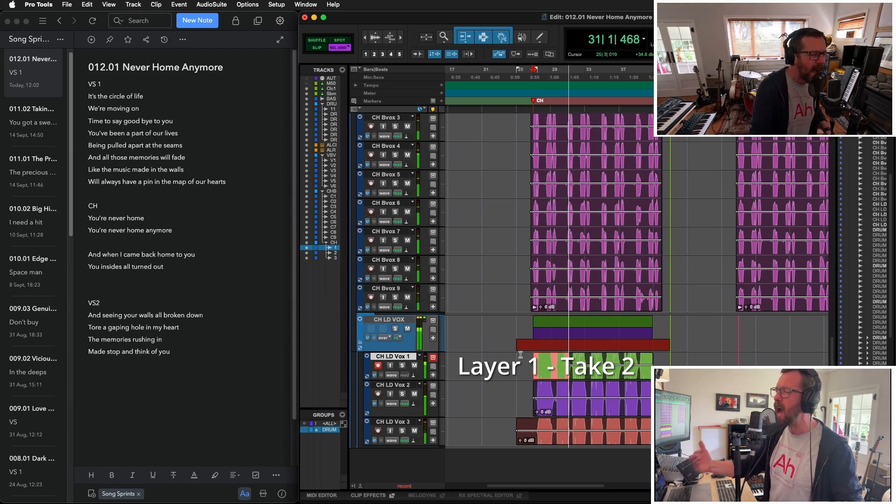
{"action": "key", "text": "space"}
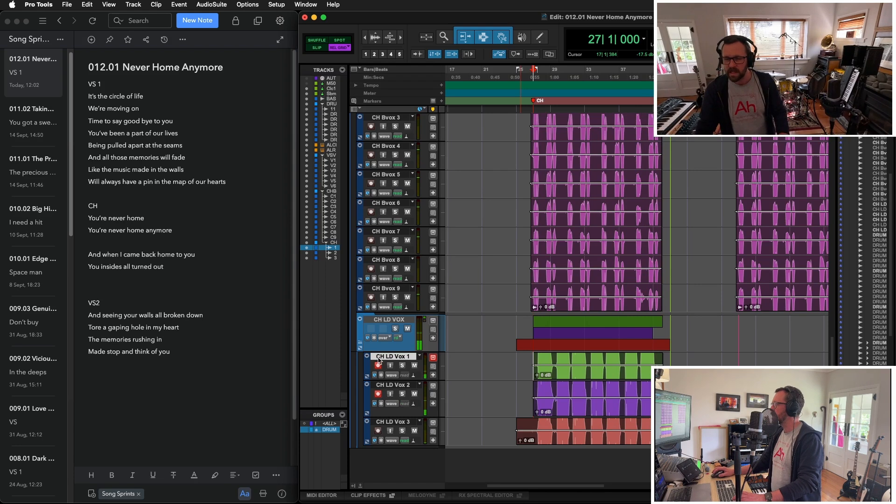
{"action": "left_click", "coordinate": [609, 414]}
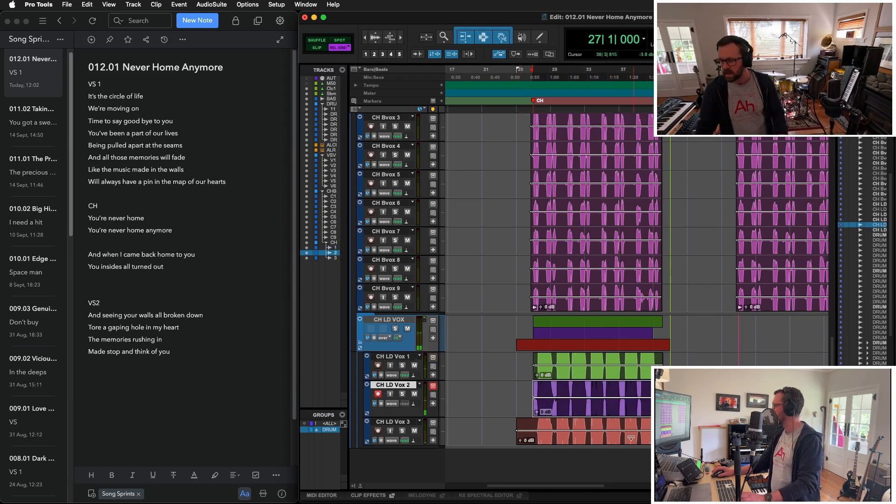
{"action": "left_click", "coordinate": [632, 442]}
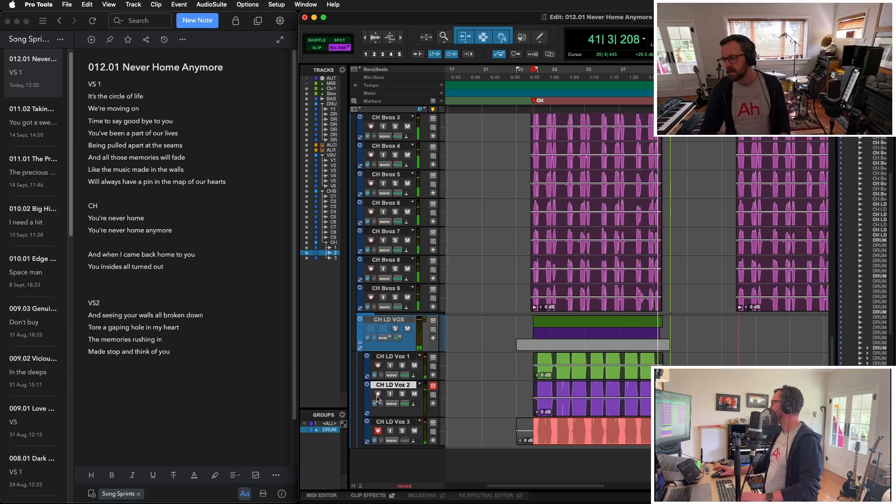
{"action": "key", "text": "space"}
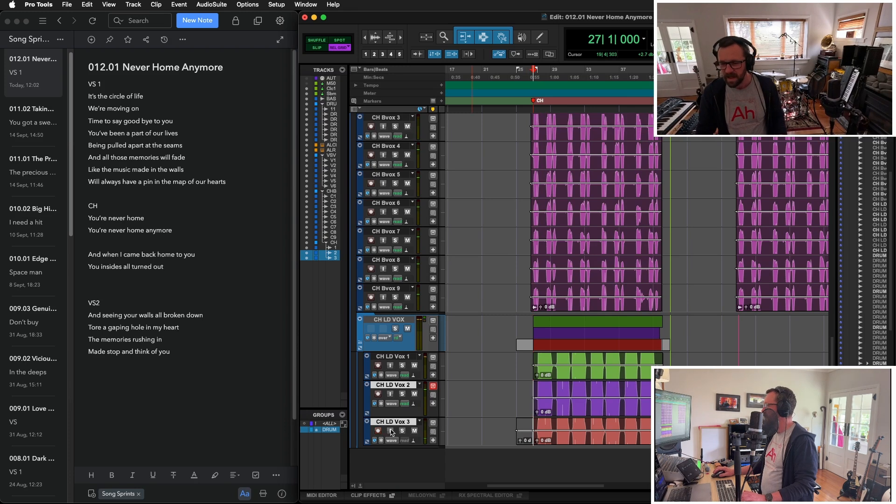
- Delete the leftover clip pieces before and after the new take on CH LD Vox 3
{"action": "left_click", "coordinate": [667, 436]}
{"action": "key", "text": "Delete"}
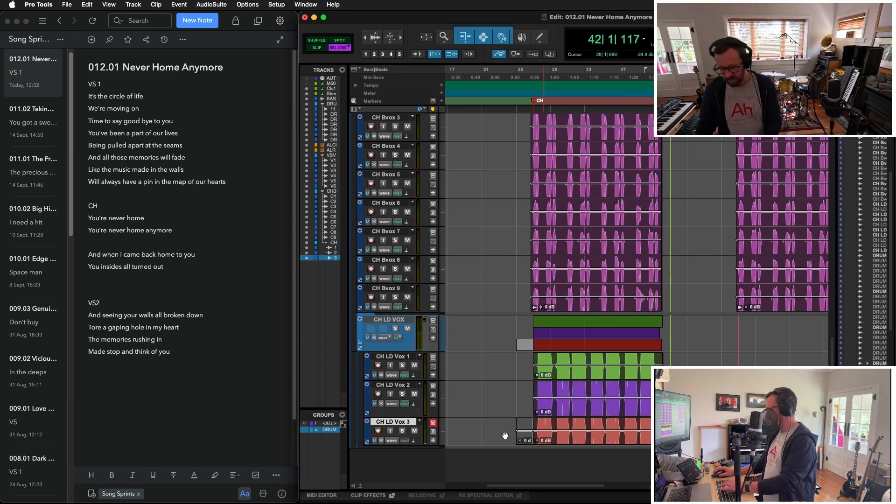
{"action": "left_click", "coordinate": [524, 442]}
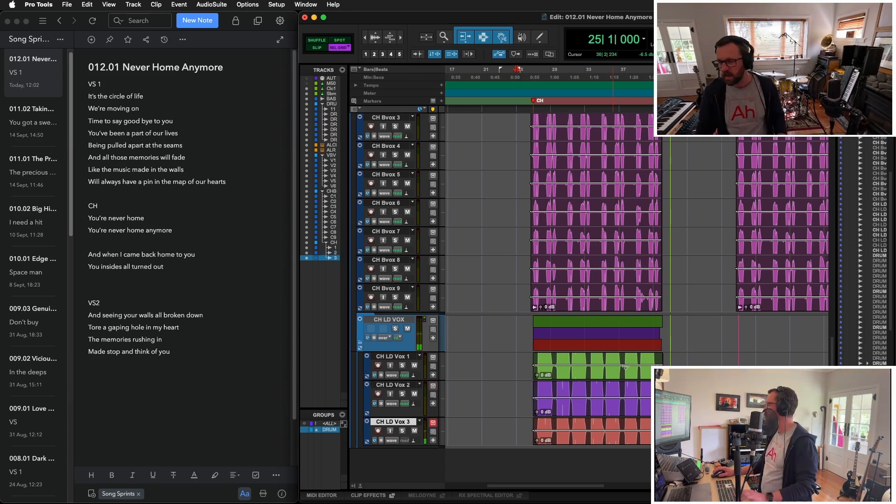
{"action": "left_click_drag", "start_coordinate": [655, 361], "coordinate": [688, 392]}
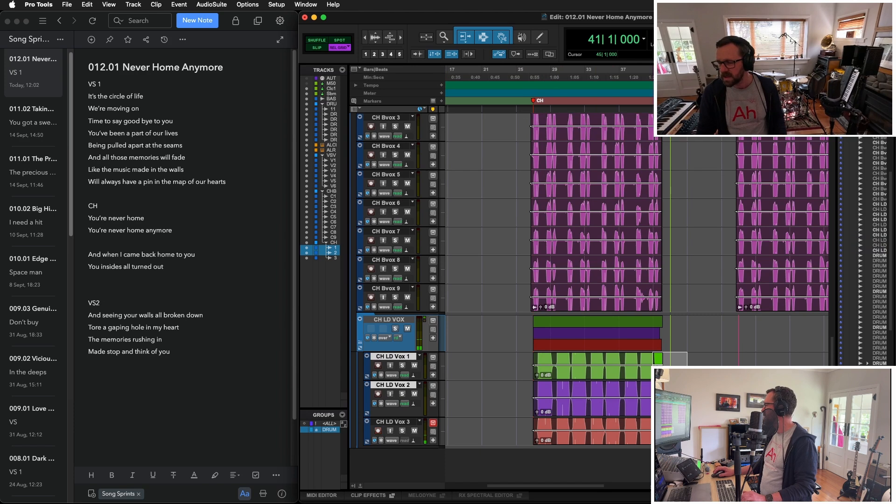
{"action": "left_click", "coordinate": [680, 355]}
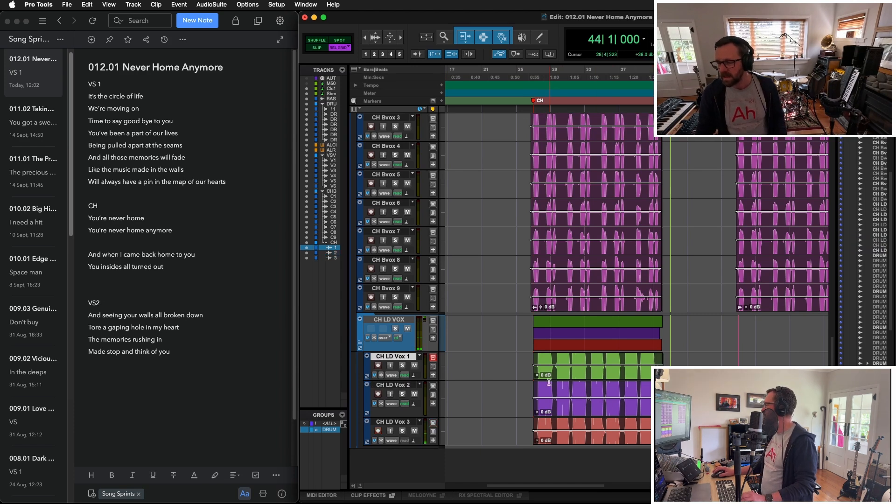
- Open the first-chorus CH LD Vox 1 to 3 clips in Melodyne and snap the F4 notes at bar 28 to pitch
{"action": "left_click", "coordinate": [585, 376]}
{"action": "left_click", "coordinate": [594, 414], "text": "shift"}
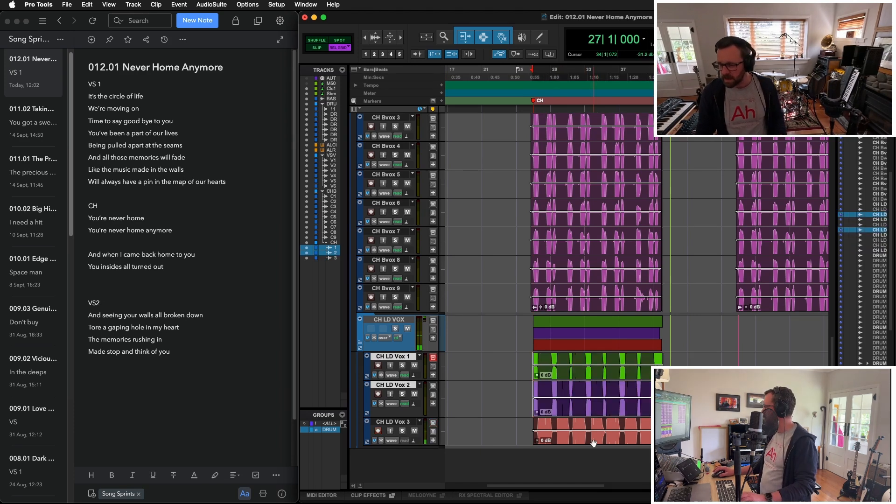
{"action": "left_click", "coordinate": [594, 443], "text": "shift"}
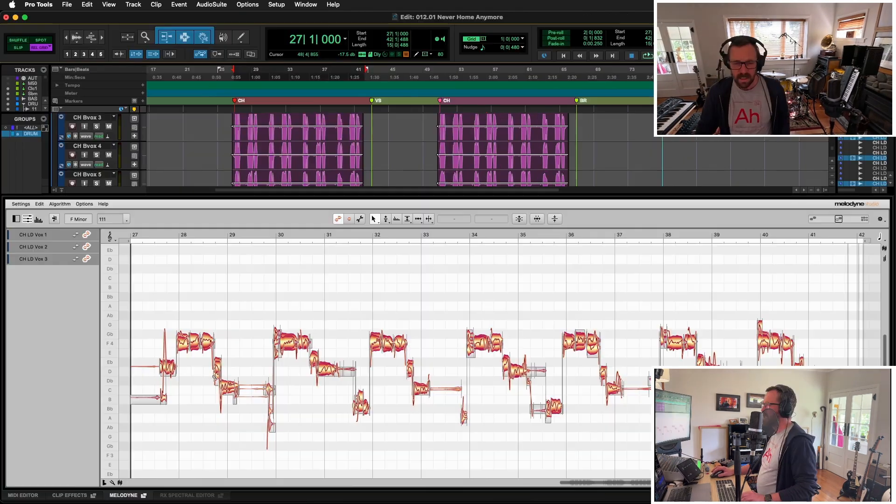
{"action": "left_click_drag", "start_coordinate": [194, 378], "coordinate": [240, 384]}
{"action": "left_click_drag", "start_coordinate": [175, 317], "coordinate": [241, 356]}
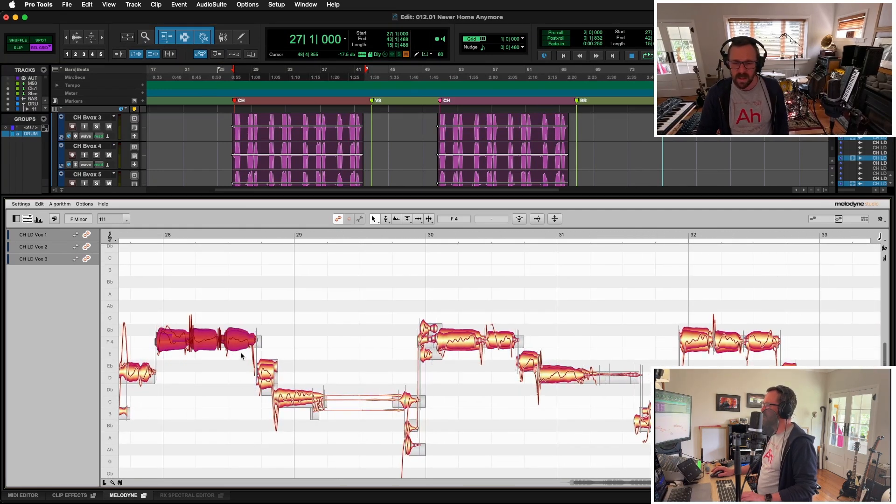
{"action": "double_click", "coordinate": [240, 342]}
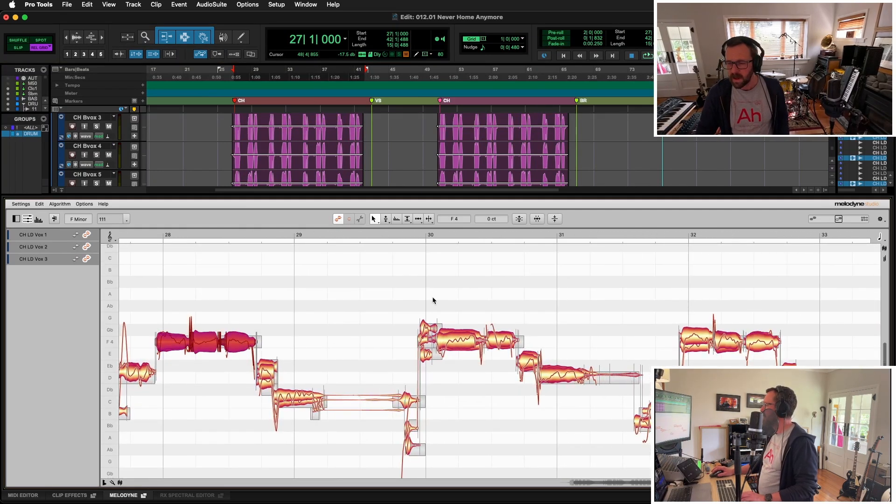
- Snap the off-pitch lead vocal notes between bars 29 and 32 to their pitch centres in Melodyne
{"action": "left_click_drag", "start_coordinate": [434, 298], "coordinate": [509, 357]}
{"action": "double_click", "coordinate": [506, 343]}
{"action": "left_click_drag", "start_coordinate": [563, 345], "coordinate": [568, 390]}
{"action": "double_click", "coordinate": [568, 376]}
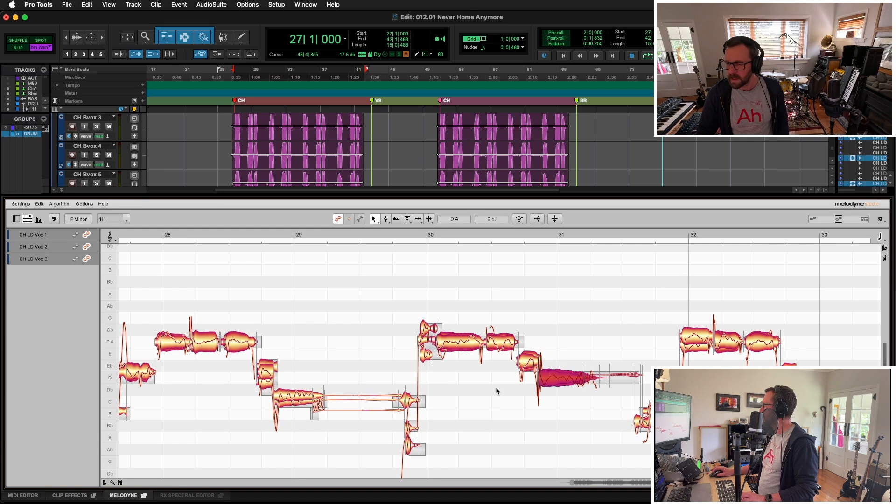
{"action": "left_click_drag", "start_coordinate": [280, 368], "coordinate": [314, 407]}
{"action": "double_click", "coordinate": [301, 398]}
{"action": "left_click_drag", "start_coordinate": [699, 282], "coordinate": [757, 368]}
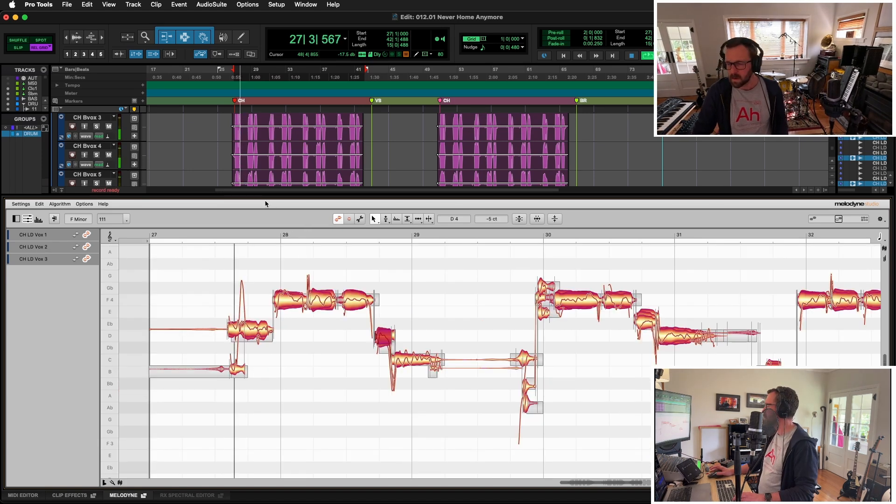
- Snap the F4 lead vocal notes at bar 40 to their pitch centre
{"action": "left_click", "coordinate": [545, 292]}
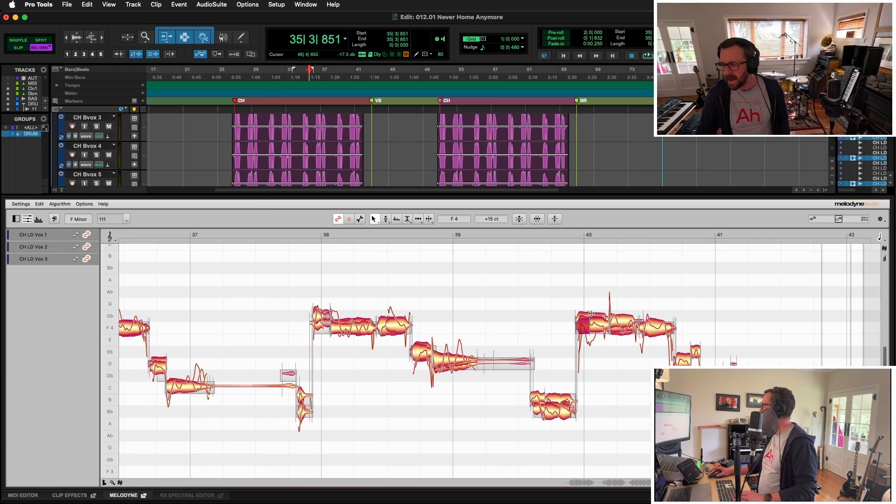
{"action": "left_click_drag", "start_coordinate": [589, 285], "coordinate": [662, 376]}
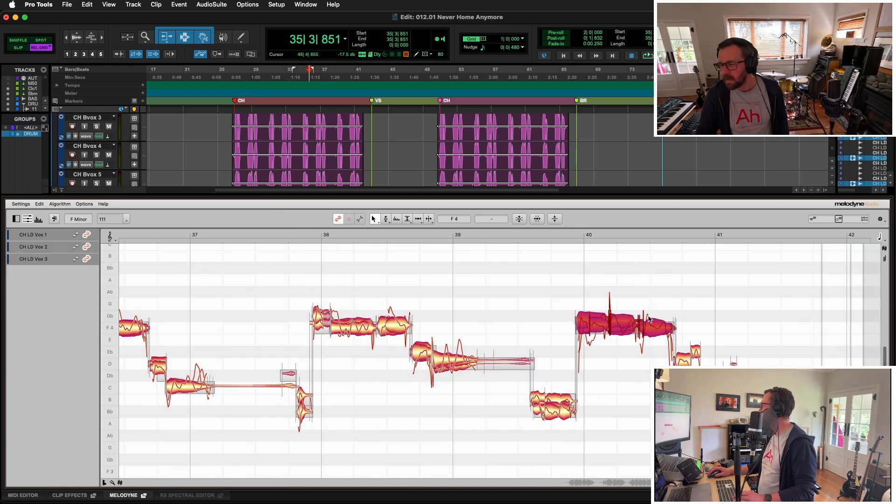
{"action": "double_click", "coordinate": [652, 327]}
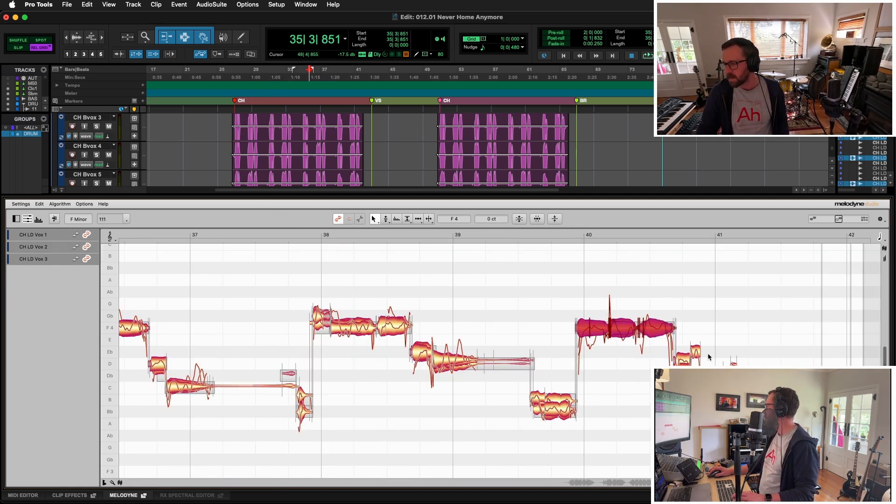
{"action": "left_click_drag", "start_coordinate": [708, 353], "coordinate": [714, 365]}
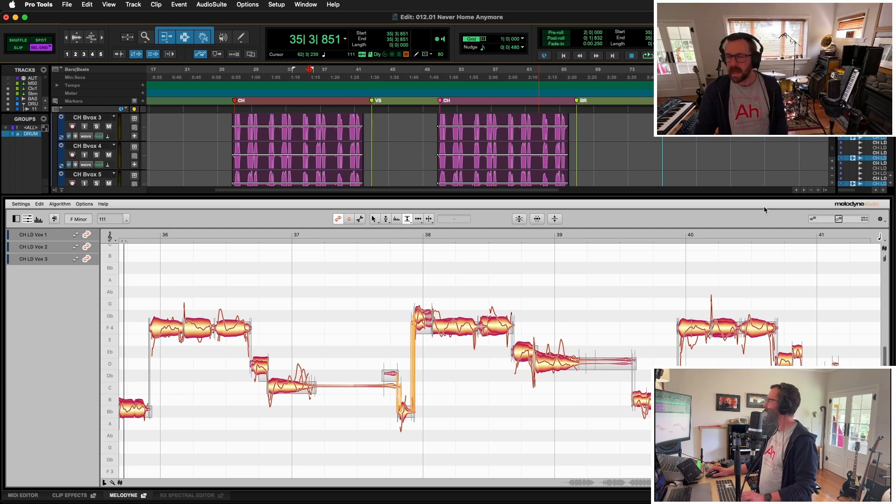
- Close Melodyne and copy the three tuned CH LD Vox clips to the second chorus at bar 51
{"action": "left_click", "coordinate": [129, 496]}
{"action": "left_click", "coordinate": [343, 379]}
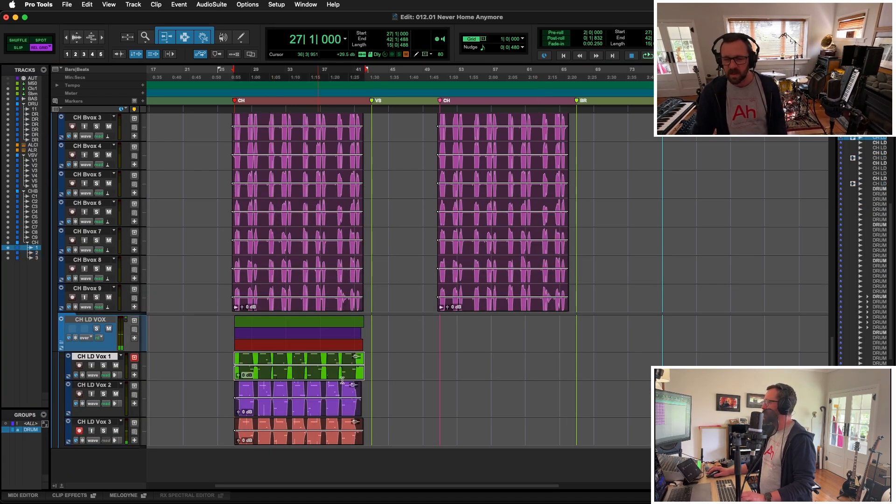
{"action": "left_click", "coordinate": [347, 418], "text": "shift"}
- Insert a CLA-2A compressor on CH LD VOX in the mixer and pan CH LD Vox 1 to 17 left and Vox 3 to 28 right
{"action": "key", "text": "super+equal"}
{"action": "double_click", "coordinate": [508, 18]}
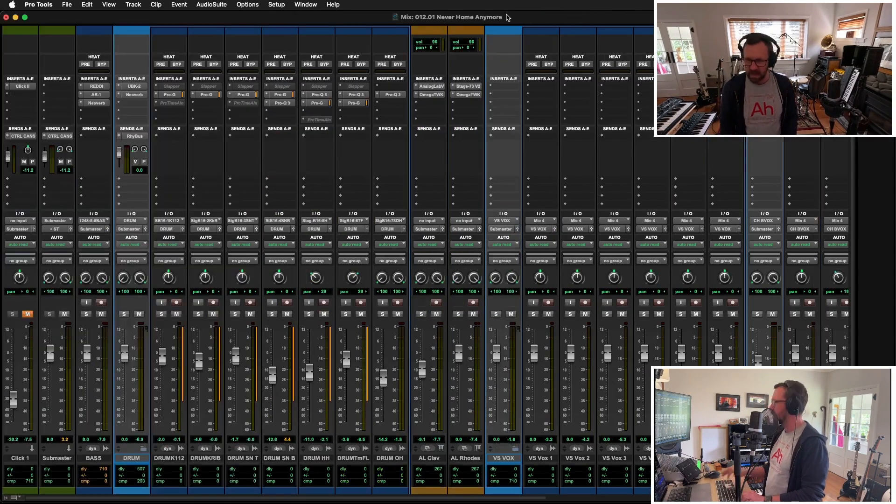
{"action": "scroll", "coordinate": [452, 231], "scroll_direction": "right", "scroll_amount": 10}
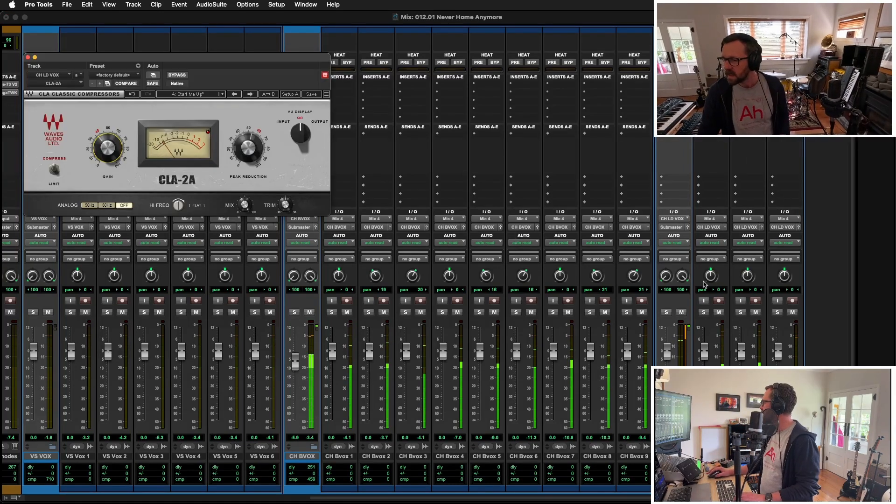
{"action": "left_click_drag", "start_coordinate": [708, 278], "coordinate": [708, 285]}
{"action": "left_click_drag", "start_coordinate": [784, 277], "coordinate": [773, 261]}
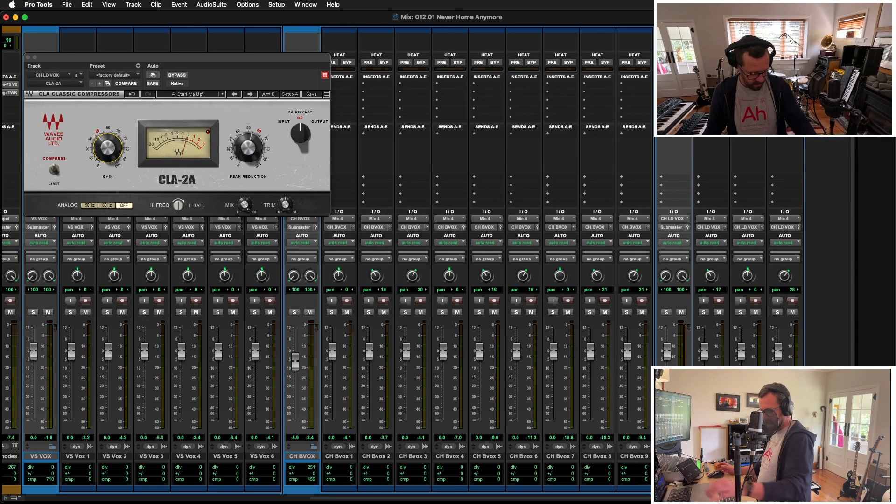
- Duplicate the CH LD Vox 1 to 3 tracks in the mixer
{"action": "key", "text": "alt+shift+d"}
{"action": "key", "text": "Return"}
{"action": "scroll", "coordinate": [425, 262], "scroll_direction": "right", "scroll_amount": 3}
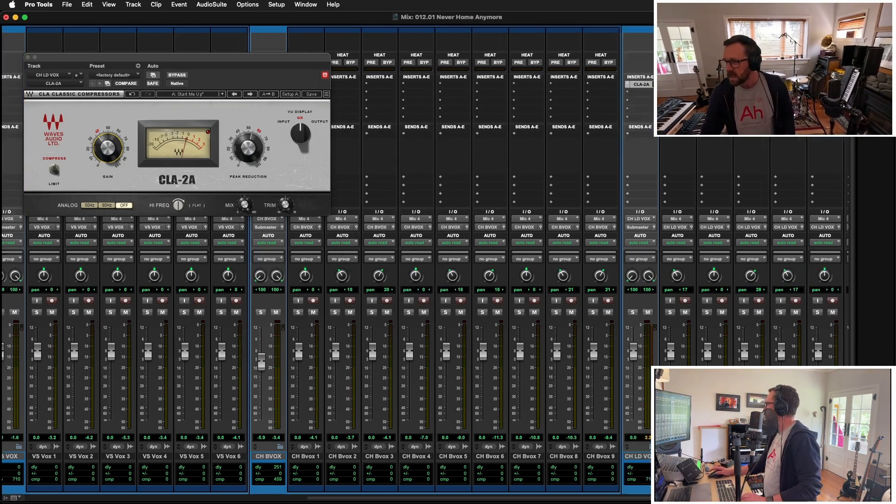
- Return to the edit window and record three further lead vocal layers on the duplicated tracks in the first chorus from bar 27
{"action": "key", "text": "super+equal"}
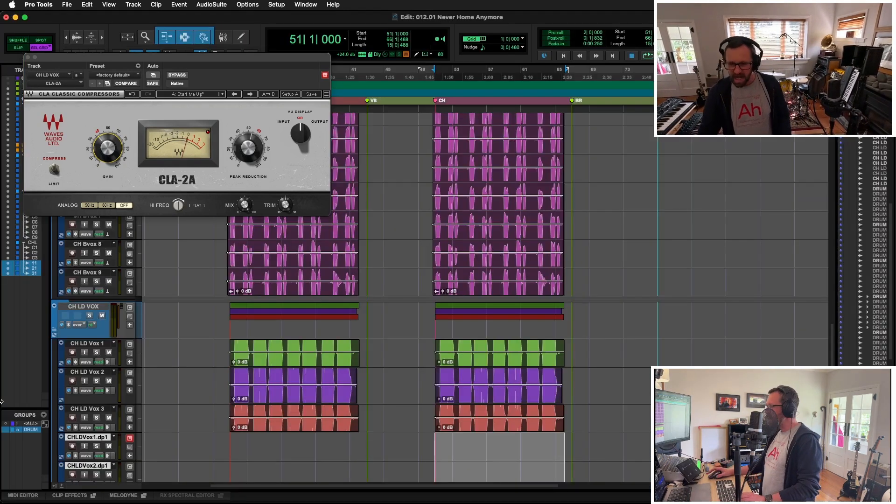
{"action": "left_click", "coordinate": [455, 431]}
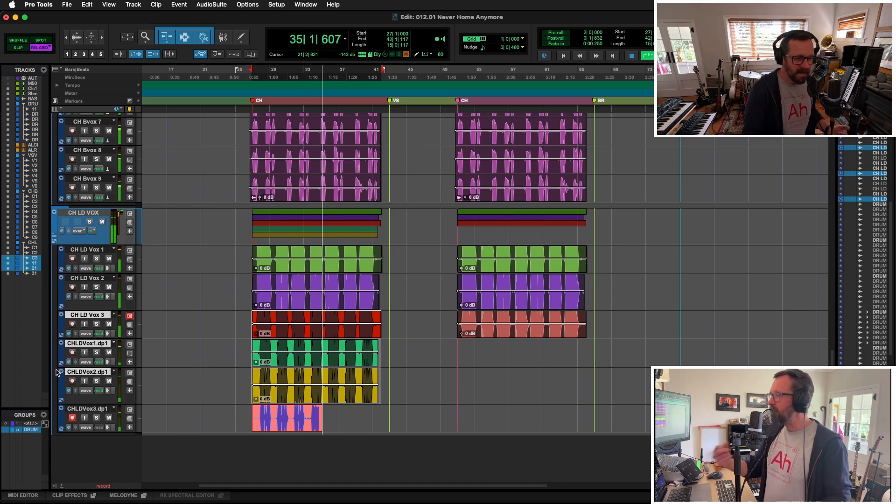
{"action": "key", "text": "space"}
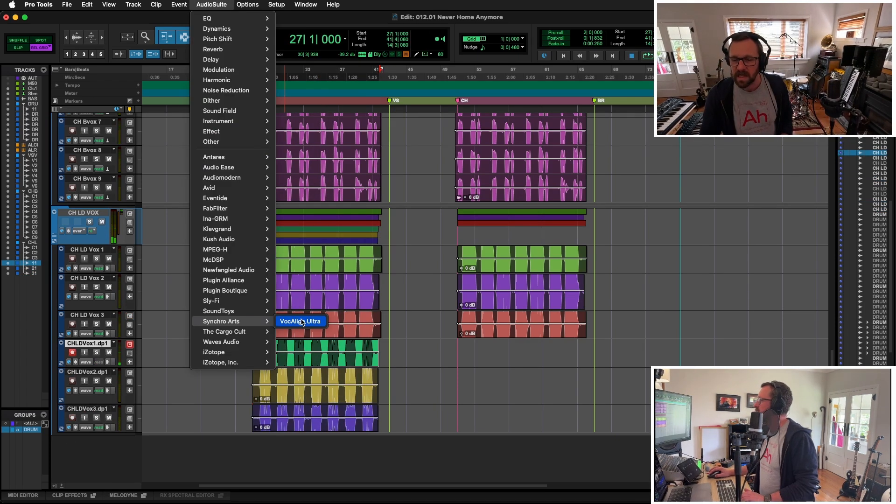
- Open VocAlign Ultra and capture the CHLDVox1.dp1 clip as the guide
{"action": "left_click", "coordinate": [303, 323]}
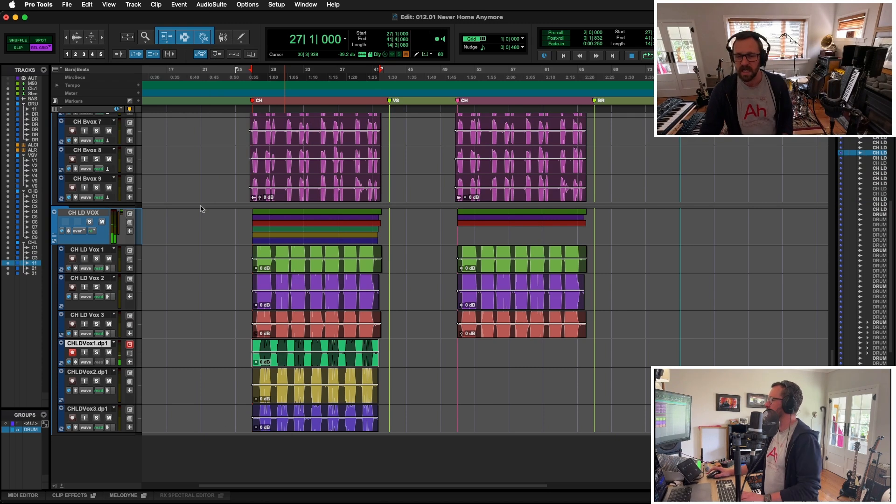
{"action": "left_click_drag", "start_coordinate": [338, 117], "coordinate": [170, 36]}
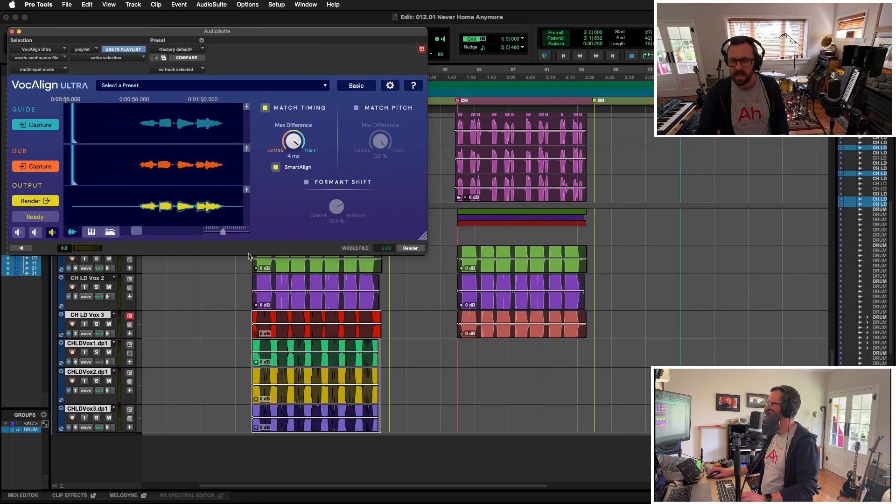
{"action": "key", "text": "super+z"}
{"action": "left_click", "coordinate": [395, 347]}
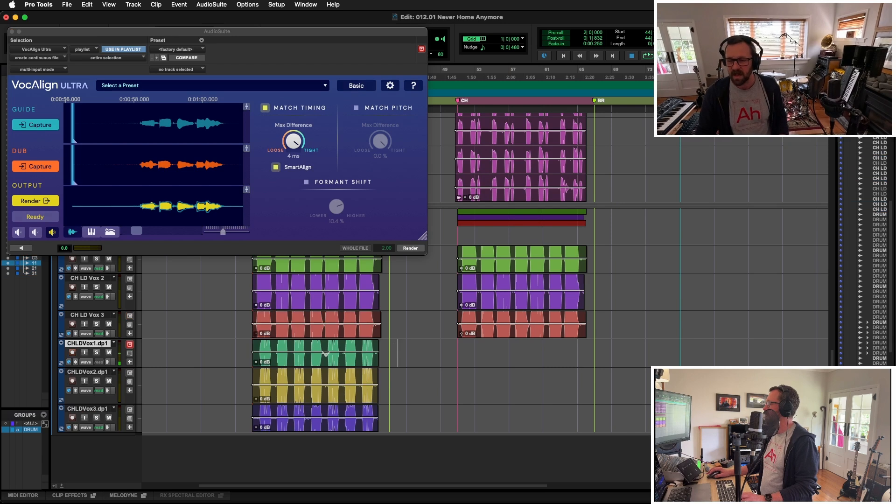
{"action": "left_click", "coordinate": [327, 353]}
{"action": "left_click", "coordinate": [43, 125]}
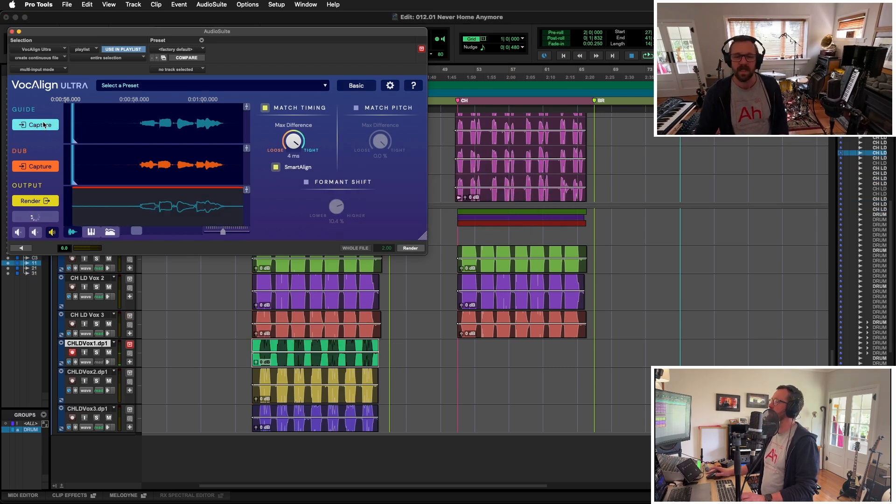
- Capture the CHLDVox2.dp1 and CHLDVox3.dp1 clips as dubs in turn and render each aligned to the guide
{"action": "left_click", "coordinate": [340, 398]}
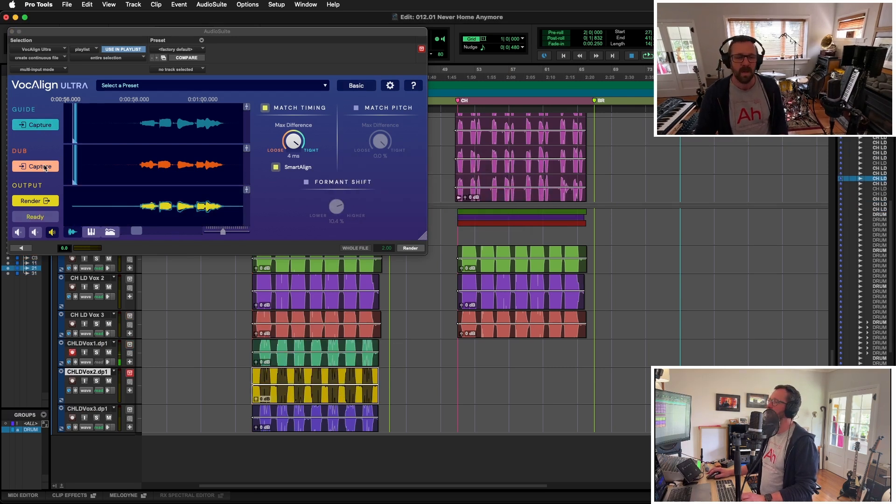
{"action": "left_click", "coordinate": [45, 167]}
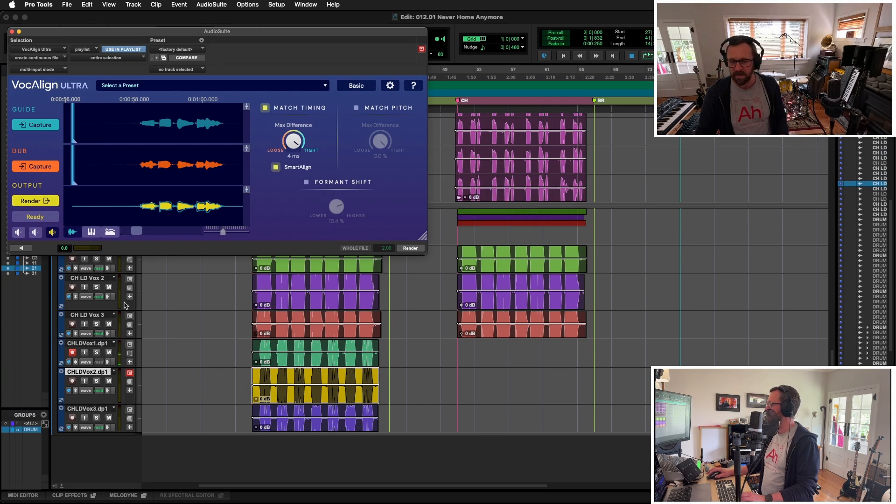
{"action": "left_click", "coordinate": [46, 201]}
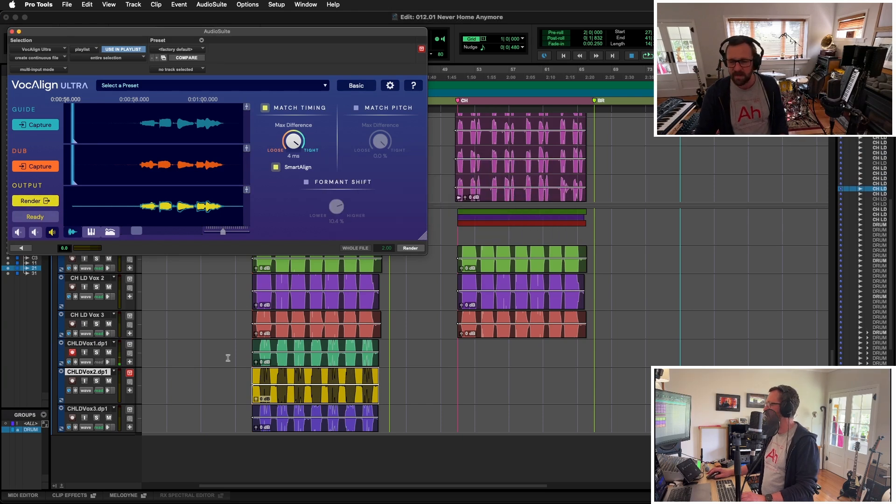
{"action": "left_click", "coordinate": [312, 425]}
{"action": "left_click", "coordinate": [46, 168]}
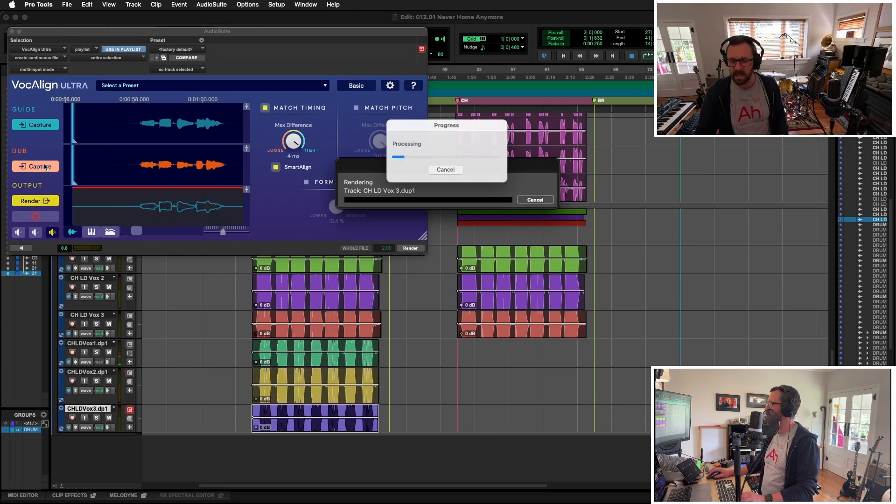
{"action": "left_click", "coordinate": [40, 202]}
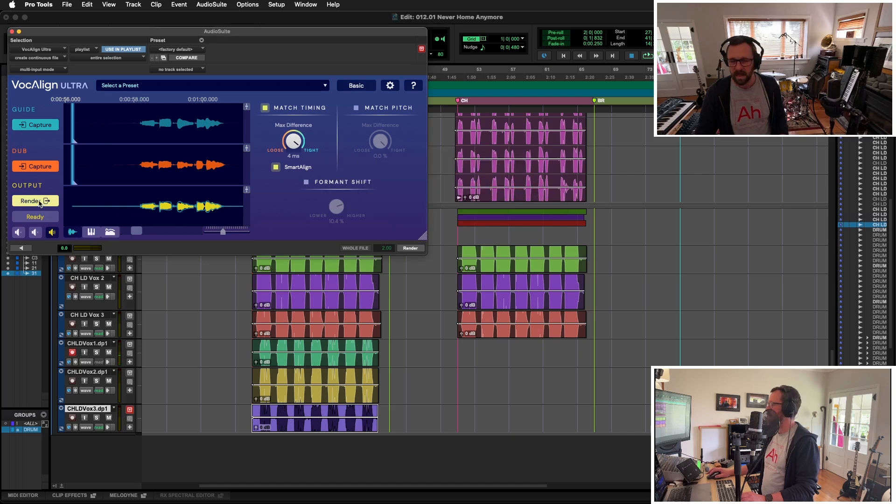
- Insert a stereo CLA-76 compressor before Electra DSP on CH LD VOX and load its Bluey preset Female Vocal
{"action": "key", "text": "super+equal"}
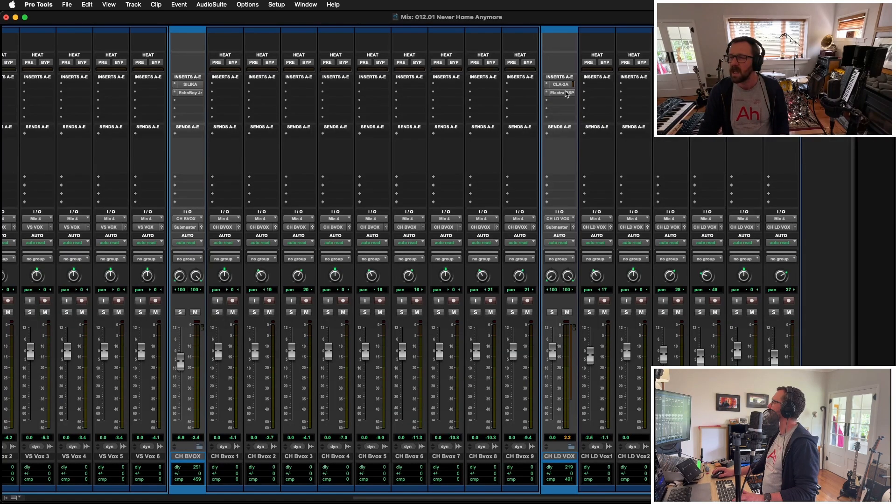
{"action": "left_click", "coordinate": [563, 96]}
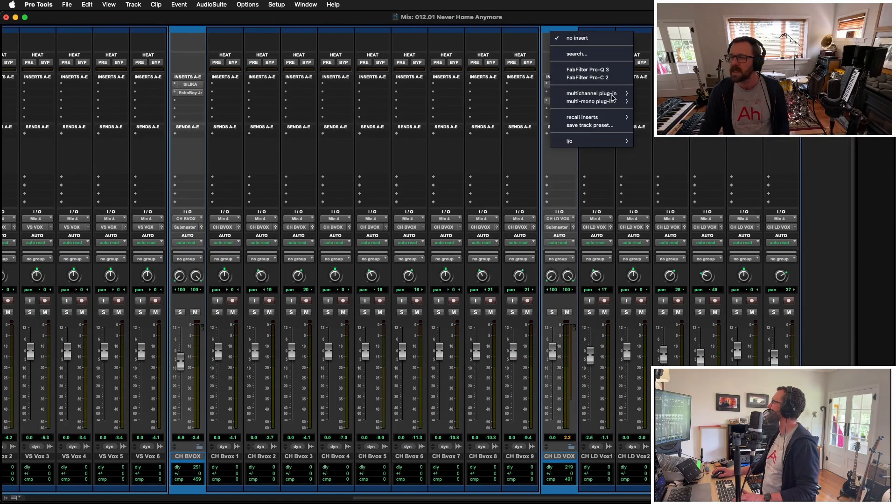
{"action": "mouse_move", "coordinate": [616, 94]}
{"action": "mouse_move", "coordinate": [654, 104]}
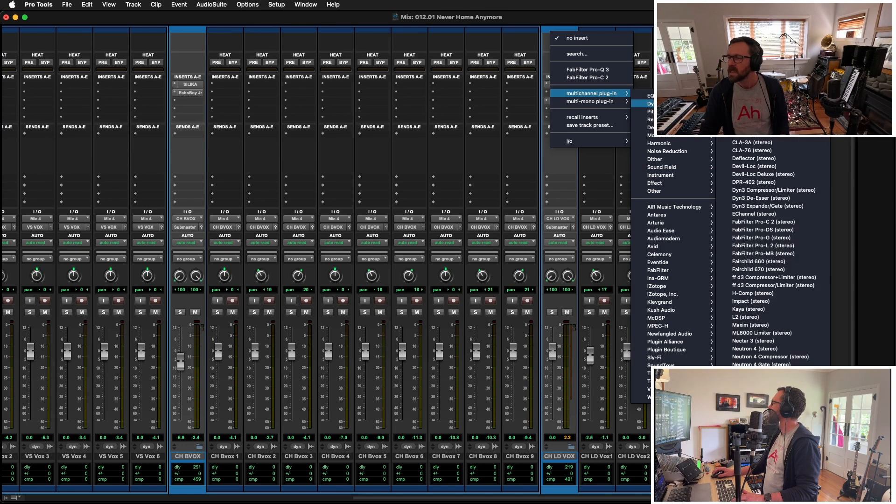
{"action": "left_click", "coordinate": [753, 151]}
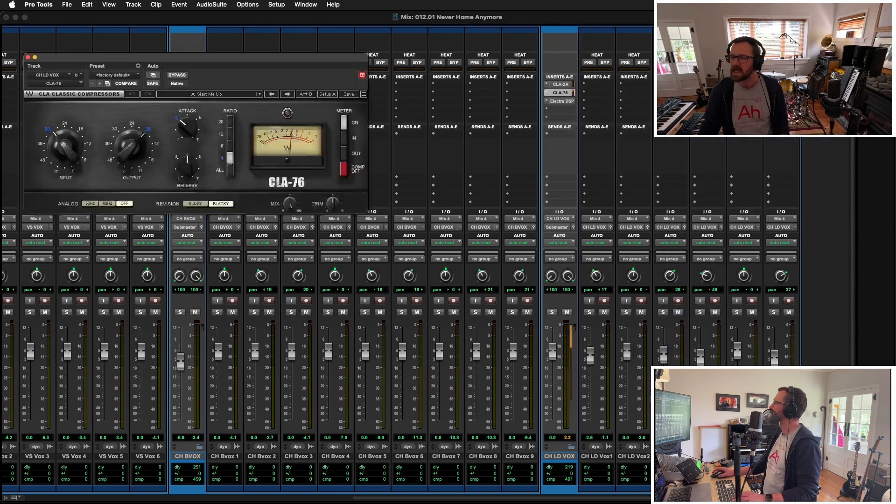
{"action": "left_click", "coordinate": [217, 94]}
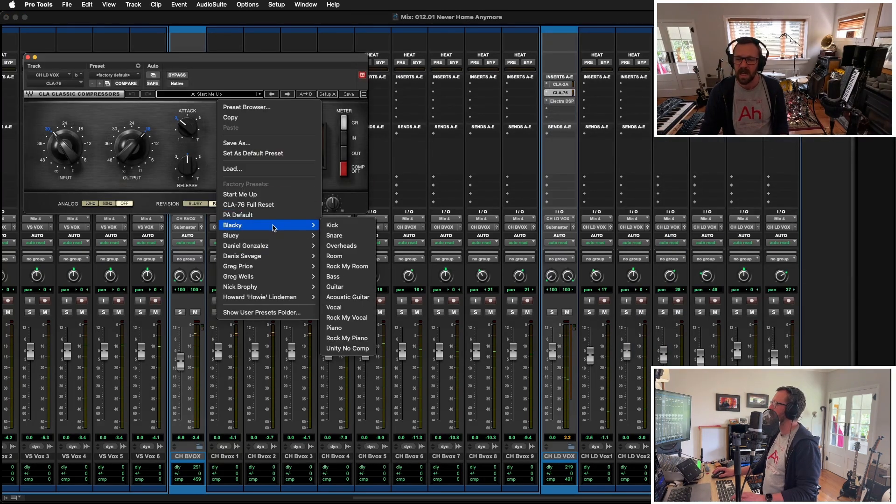
{"action": "mouse_move", "coordinate": [272, 235]}
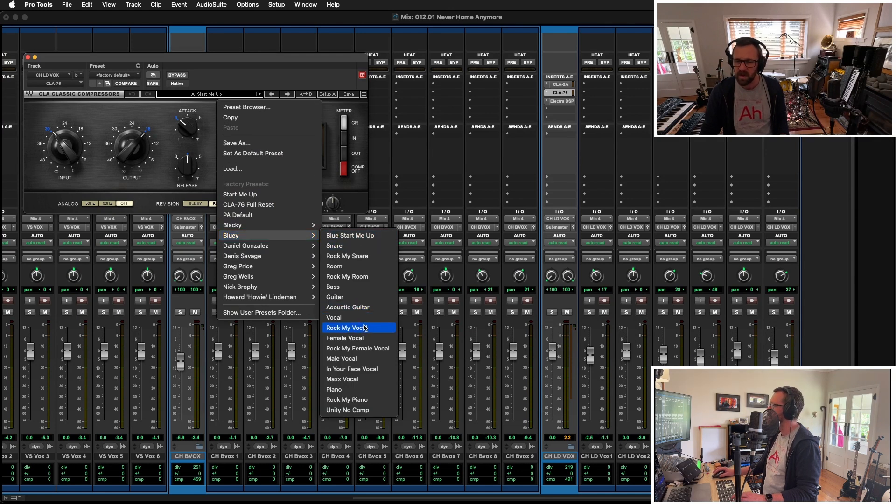
{"action": "left_click", "coordinate": [346, 338]}
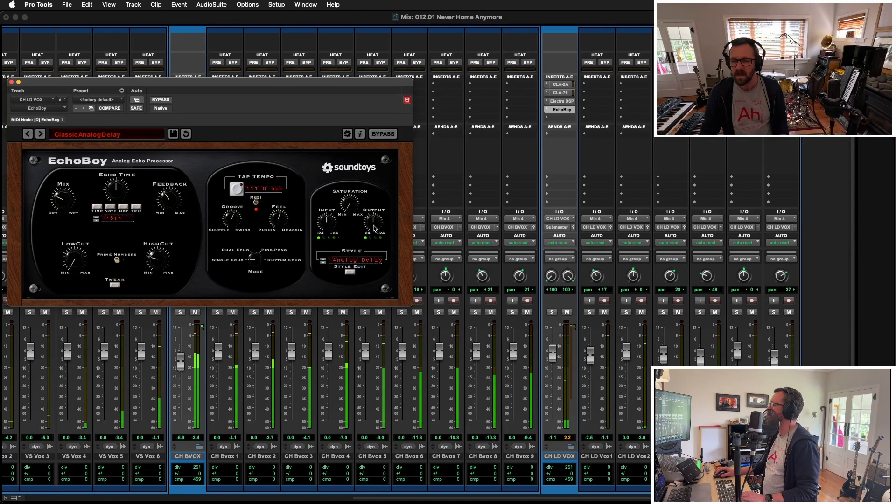
- Insert an EchoBoy delay on CH LD VOX and return to the edit window with enlarged waveforms
{"action": "left_click_drag", "start_coordinate": [373, 228], "coordinate": [374, 221]}
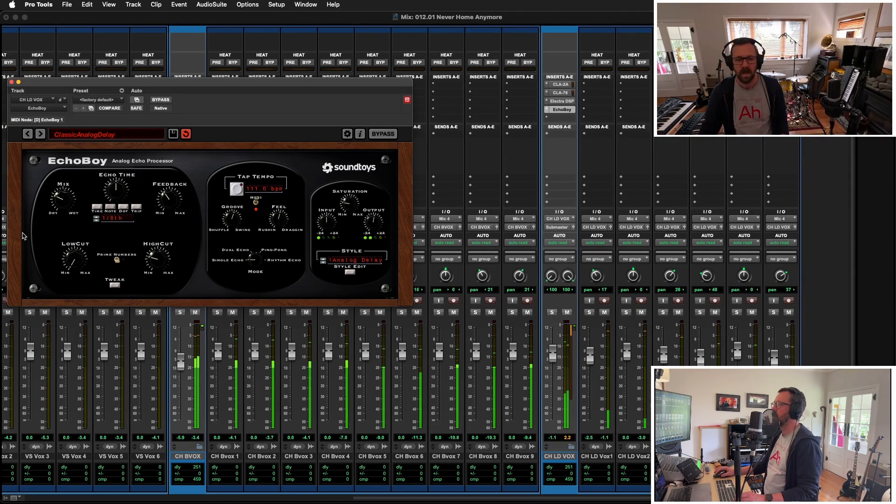
{"action": "key", "text": "super+equal"}
{"action": "key", "text": "super+bracketright"}
{"action": "key", "text": "super+bracketright"}
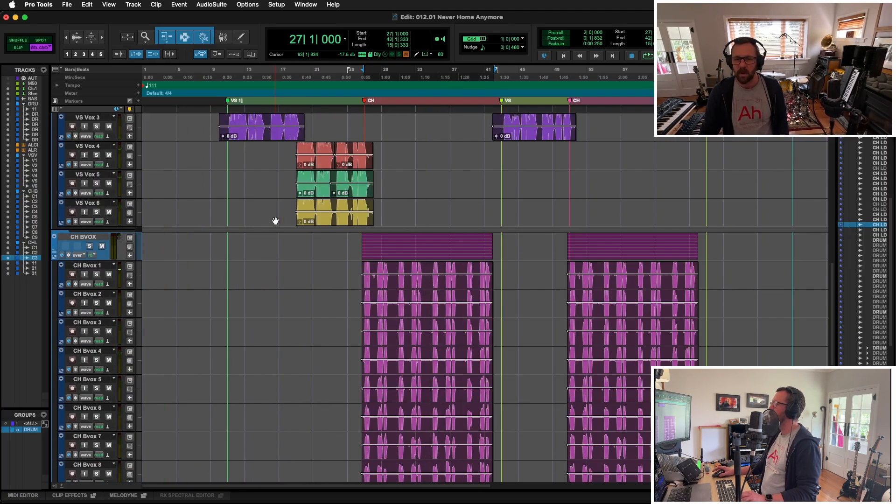
- Collapse the CH BVOX and CH LD VOX folder tracks
{"action": "scroll", "coordinate": [332, 280], "scroll_direction": "down", "scroll_amount": 6}
{"action": "scroll", "coordinate": [330, 257], "scroll_direction": "up", "scroll_amount": 9}
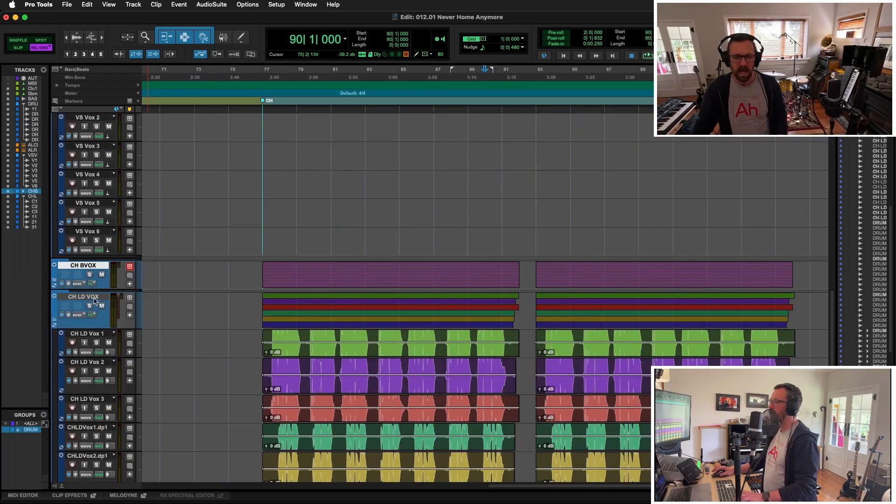
{"action": "left_click", "coordinate": [93, 298]}
{"action": "key", "text": "shift+f"}
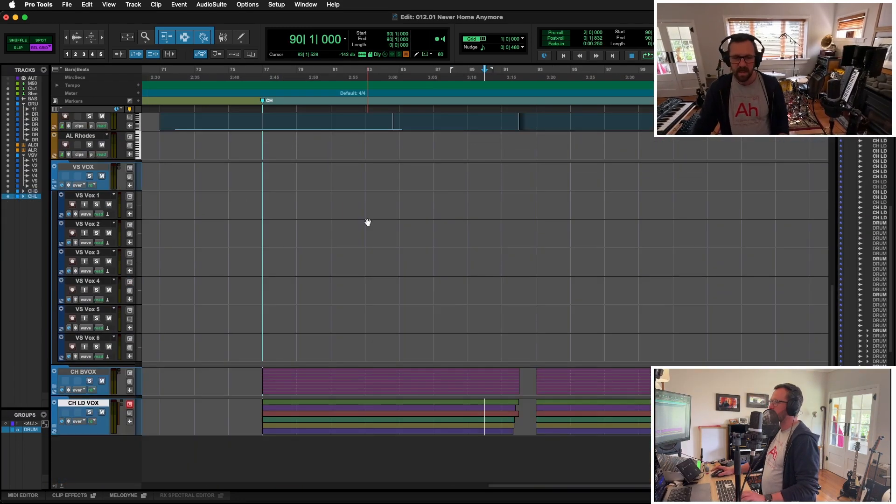
- Select VS VOX and play the arrangement from bar 66 into the bridge
{"action": "scroll", "coordinate": [368, 222], "scroll_direction": "up", "scroll_amount": 3}
{"action": "left_click", "coordinate": [93, 237]}
{"action": "key", "text": "alt+a"}
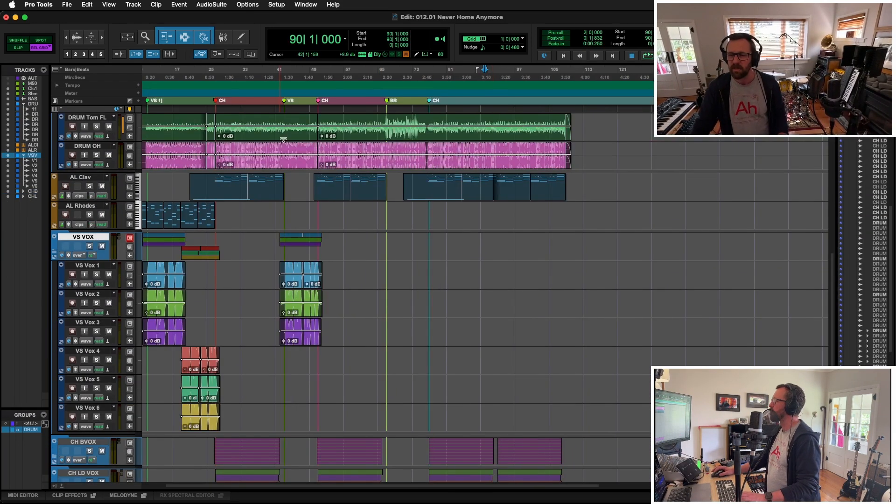
{"action": "left_click", "coordinate": [382, 238]}
{"action": "key", "text": "space"}
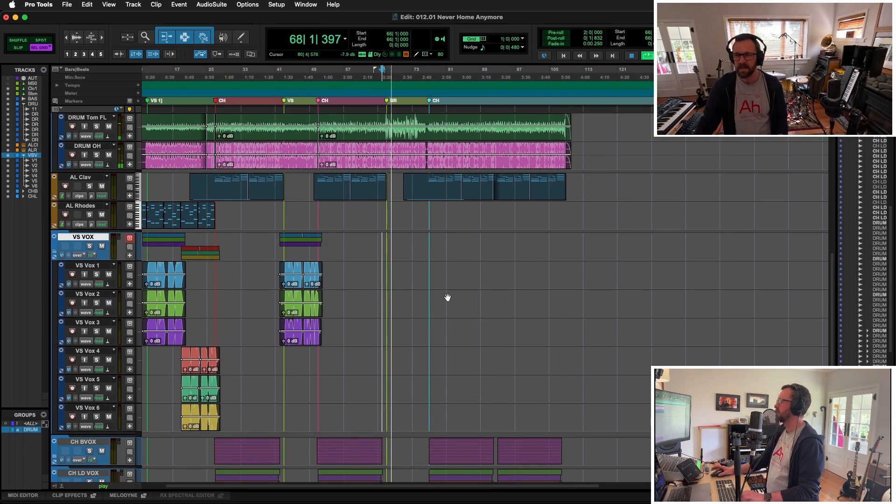
{"action": "key", "text": "t"}
{"action": "key", "text": "t"}
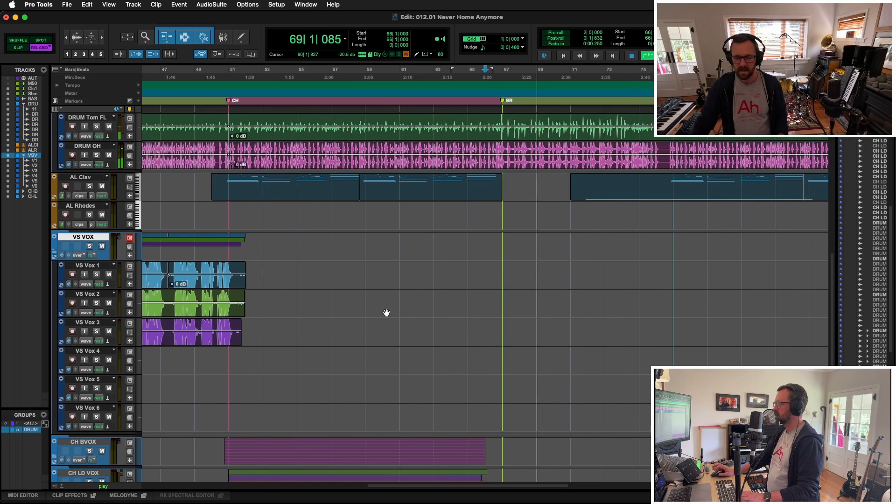
{"action": "key", "text": "space"}
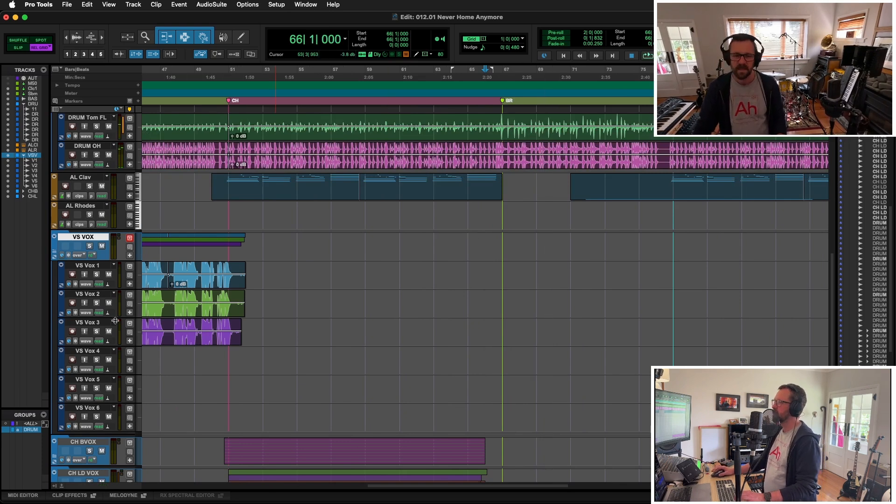
- Collapse the VS VOX folder and record a synth part on the MOOG track from bar 66
{"action": "scroll", "coordinate": [114, 302], "scroll_direction": "down", "scroll_amount": 3}
{"action": "left_click", "coordinate": [80, 406]}
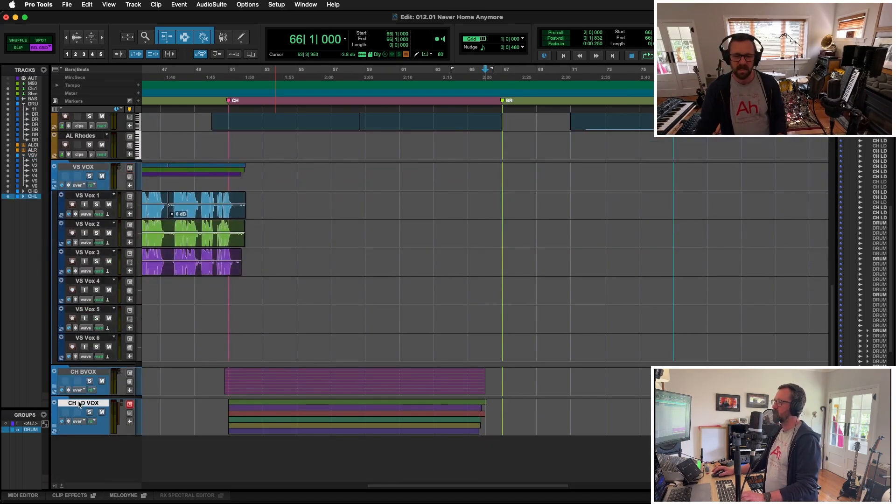
{"action": "left_click", "coordinate": [104, 168]}
{"action": "key", "text": "shift+f"}
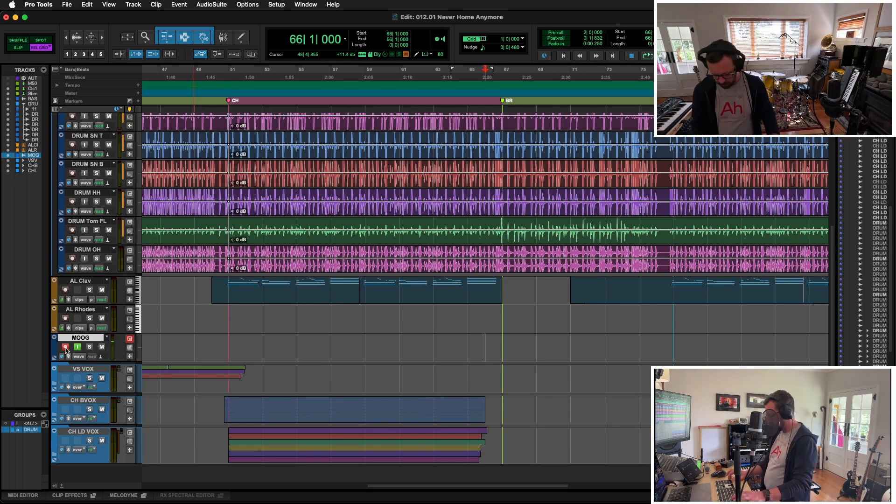
{"action": "key", "text": "super+space"}
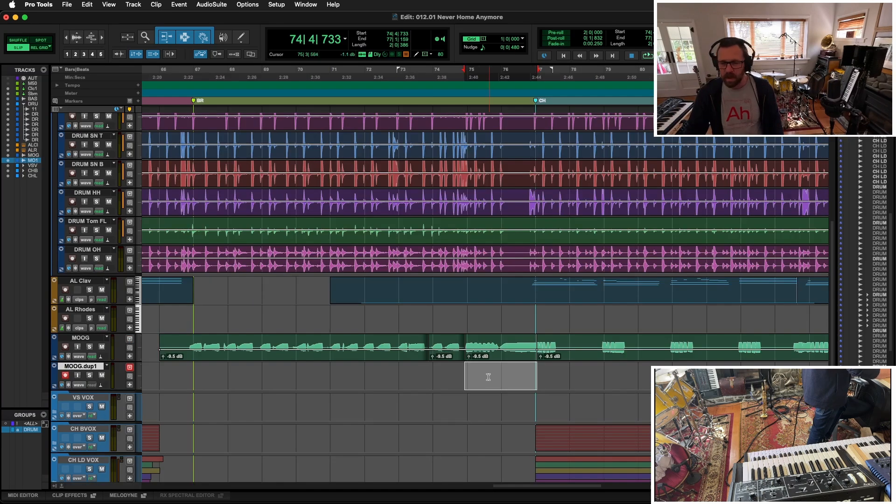
- Rename the duplicated Moog track MOOG.HI and record the high synth part through the bridge and final chorus
{"action": "double_click", "coordinate": [88, 369]}
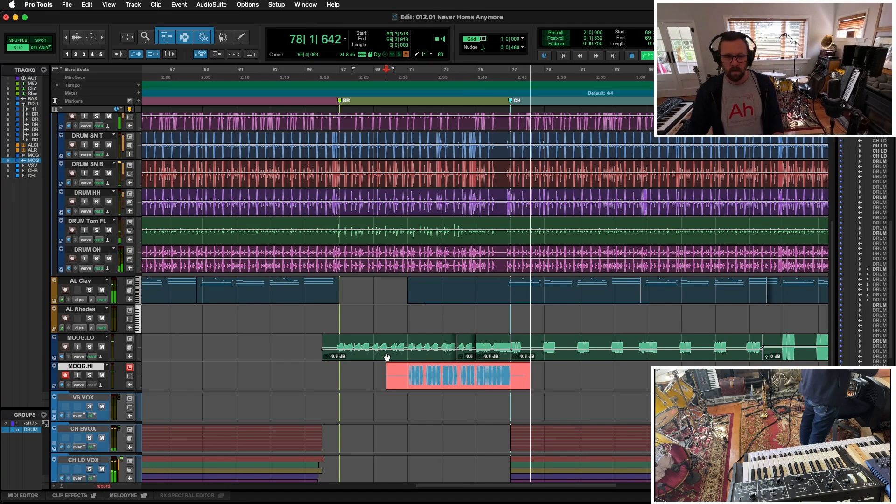
{"action": "key", "text": "space"}
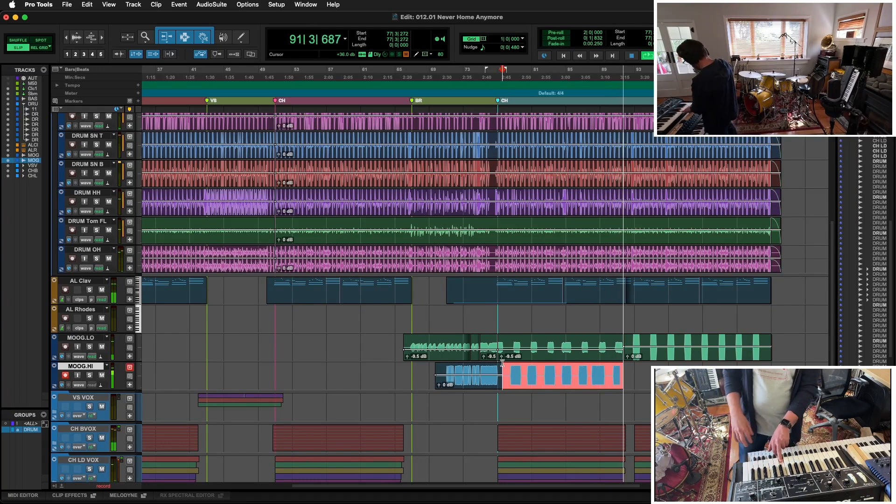
{"action": "key", "text": "space"}
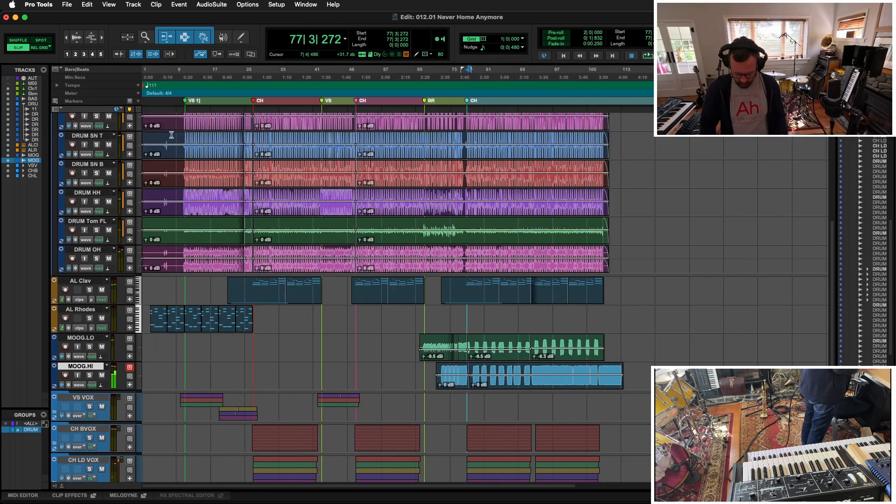
- Remove the drum audio ahead of the first verse and play back the intro and the first chorus from bar 27
{"action": "key", "text": "space"}
{"action": "key", "text": "t"}
{"action": "key", "text": "t"}
{"action": "key", "text": "t"}
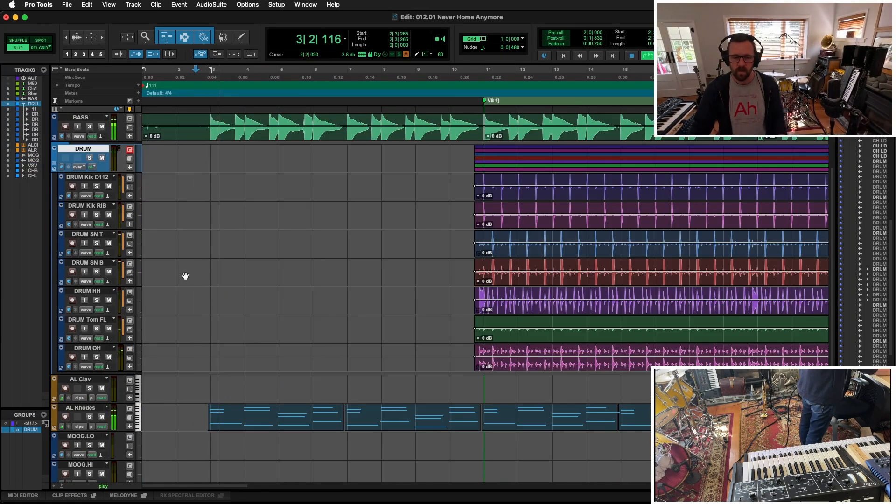
{"action": "key", "text": "r"}
{"action": "key", "text": "r"}
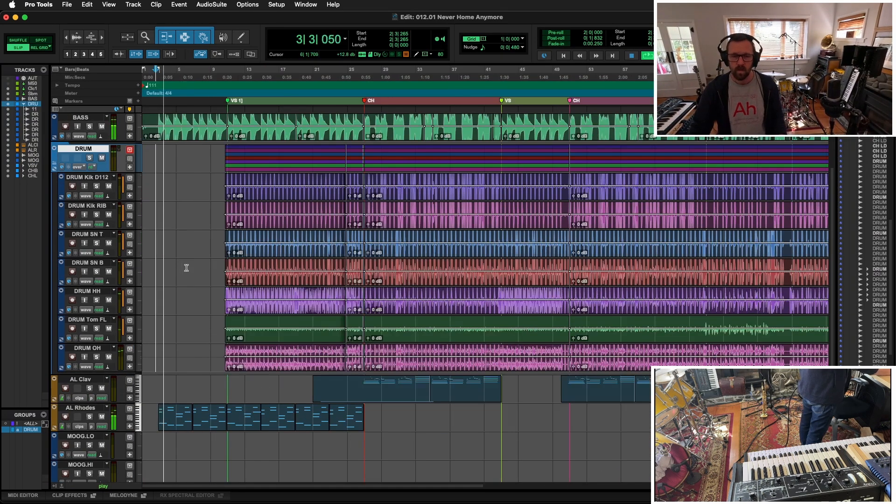
{"action": "scroll", "coordinate": [186, 267], "scroll_direction": "up", "scroll_amount": 2}
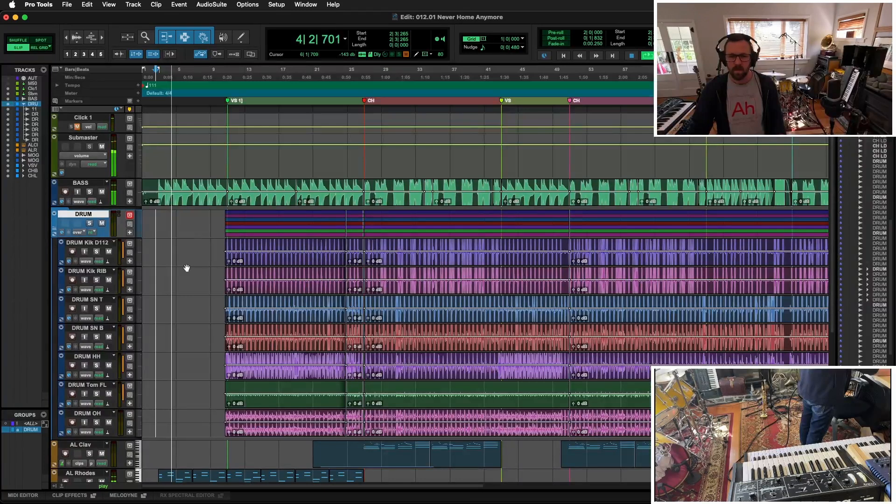
{"action": "scroll", "coordinate": [187, 266], "scroll_direction": "down", "scroll_amount": 4}
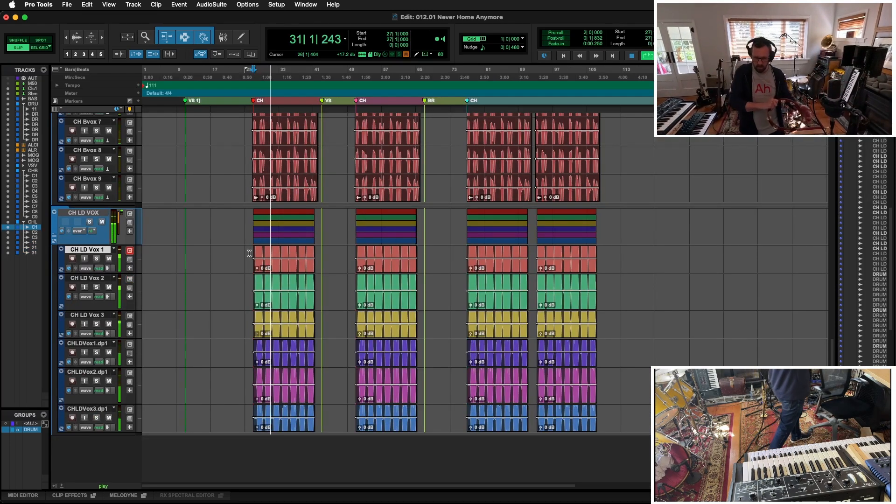
{"action": "key", "text": "space"}
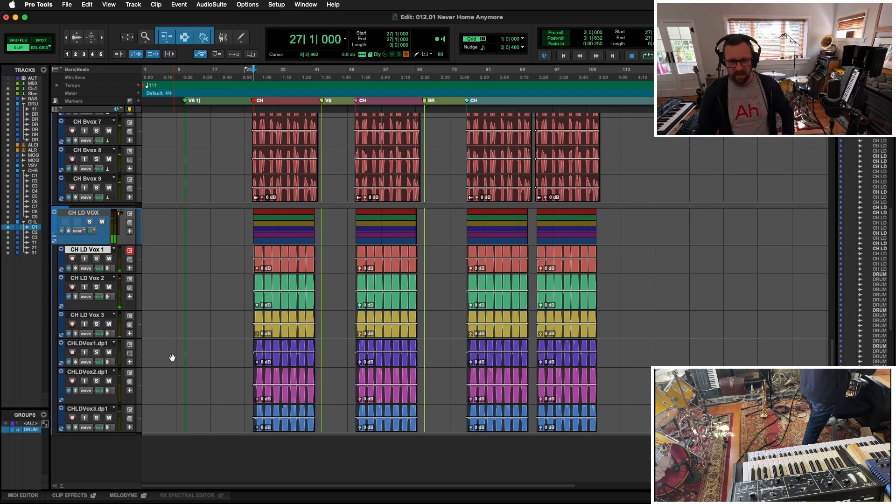
- Add tracks Perc 1 to Perc 4 in a PERC folder after CHLDVox3.dp1 and set Perc 1's input to Mic 1
{"action": "left_click", "coordinate": [86, 409]}
{"action": "key", "text": "super+shift+n"}
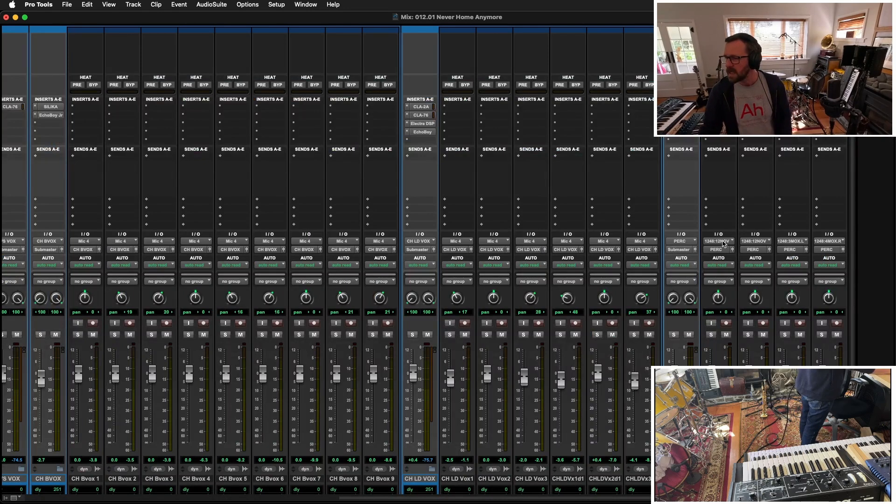
{"action": "left_click", "coordinate": [724, 243]}
{"action": "mouse_move", "coordinate": [738, 242]}
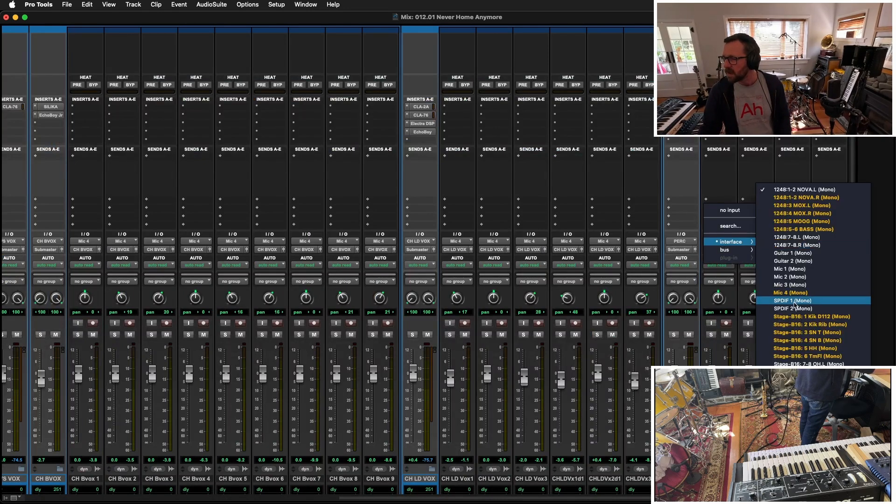
{"action": "left_click", "coordinate": [797, 270]}
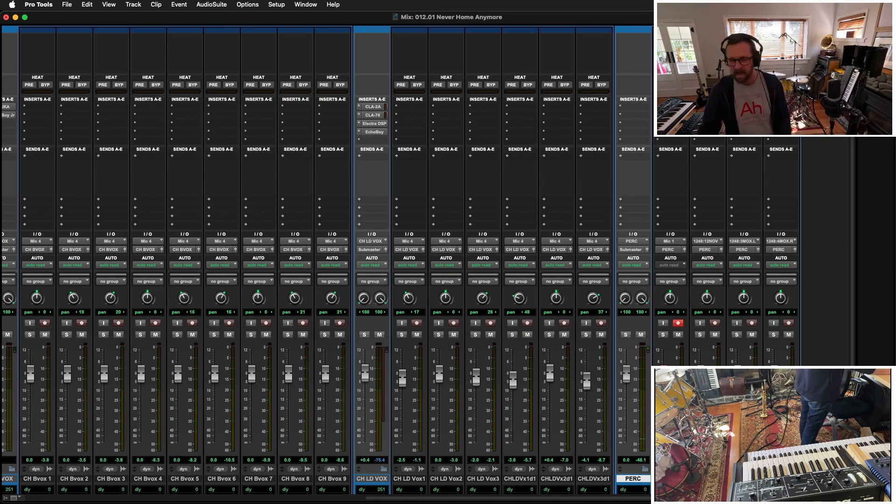
- Record percussion on Perc 1 and a first-chorus layer on Perc 2 from bar 26, and copy the takes to the other choruses
{"action": "key", "text": "super+equal"}
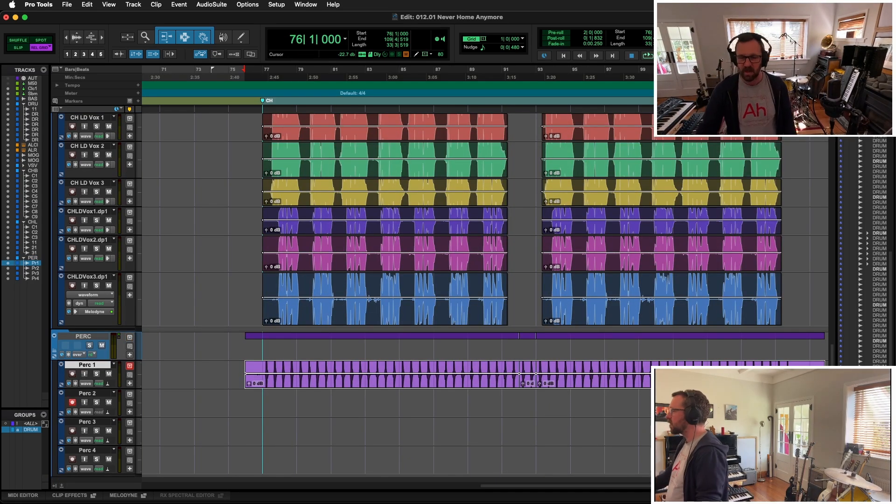
{"action": "key", "text": "super+equal"}
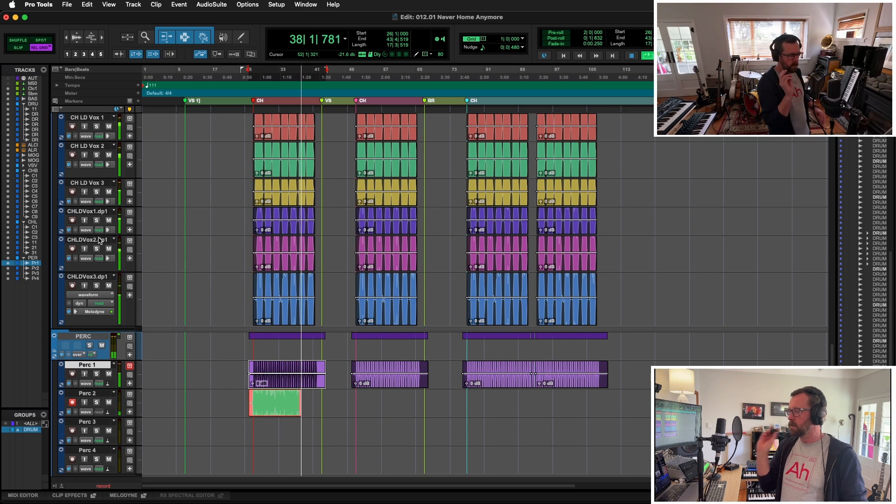
{"action": "key", "text": "space"}
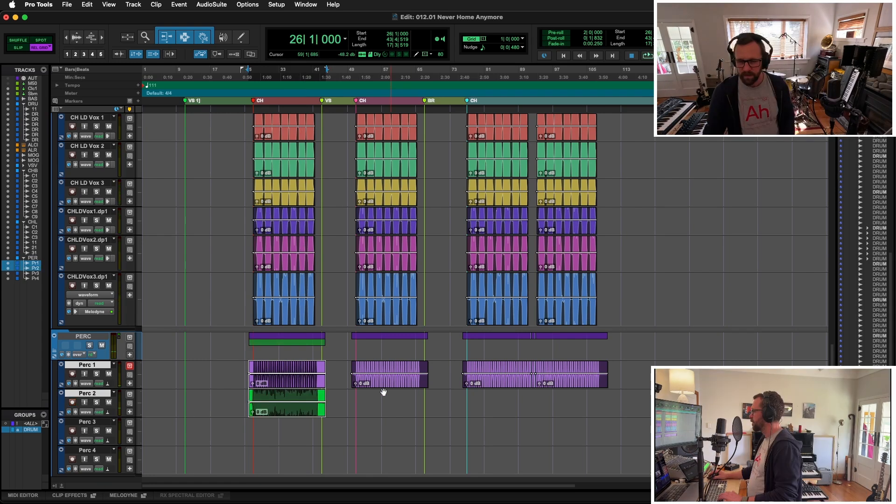
{"action": "left_click_drag", "start_coordinate": [290, 417], "coordinate": [411, 417], "text": "alt"}
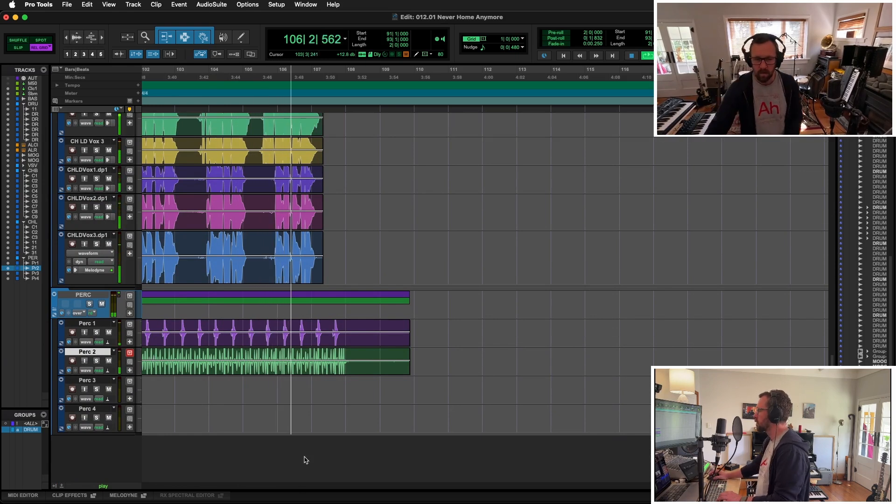
- Stop playback and delete all the recorded clips from Perc 2
{"action": "key", "text": "space"}
{"action": "left_click", "coordinate": [278, 371]}
{"action": "key", "text": "BackSpace"}
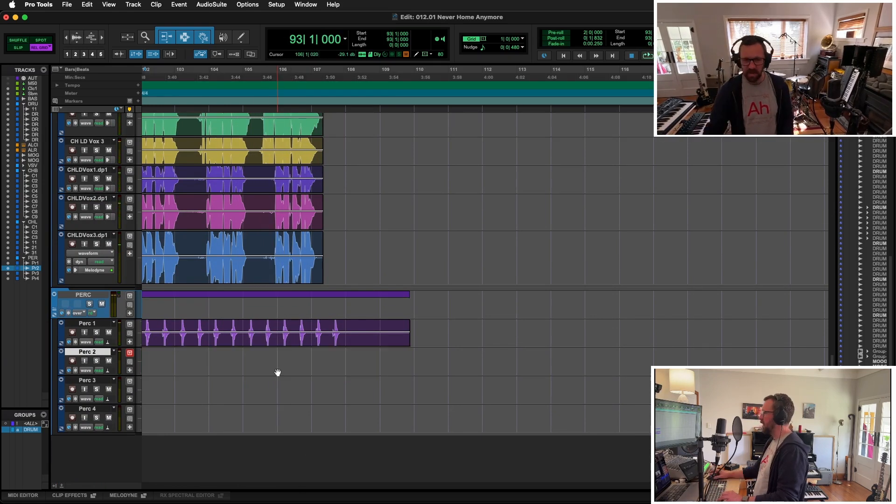
{"action": "key", "text": "r"}
{"action": "key", "text": "r"}
{"action": "left_click", "coordinate": [276, 368]}
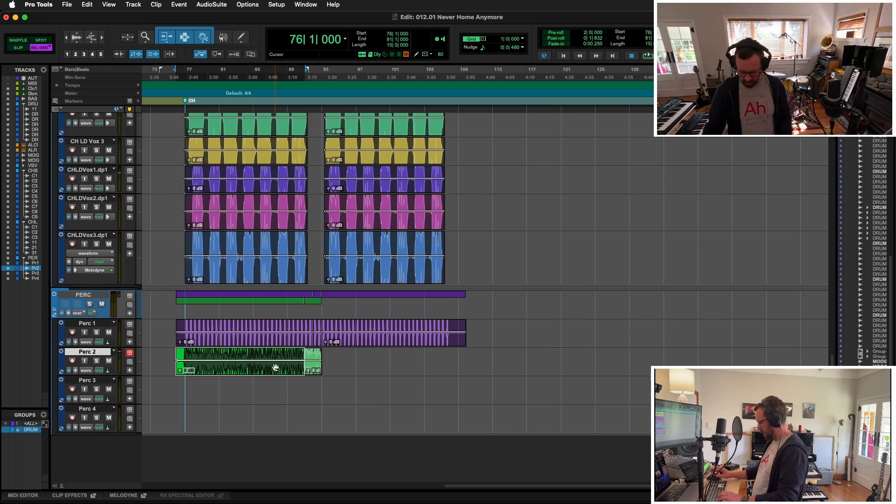
{"action": "key", "text": "BackSpace"}
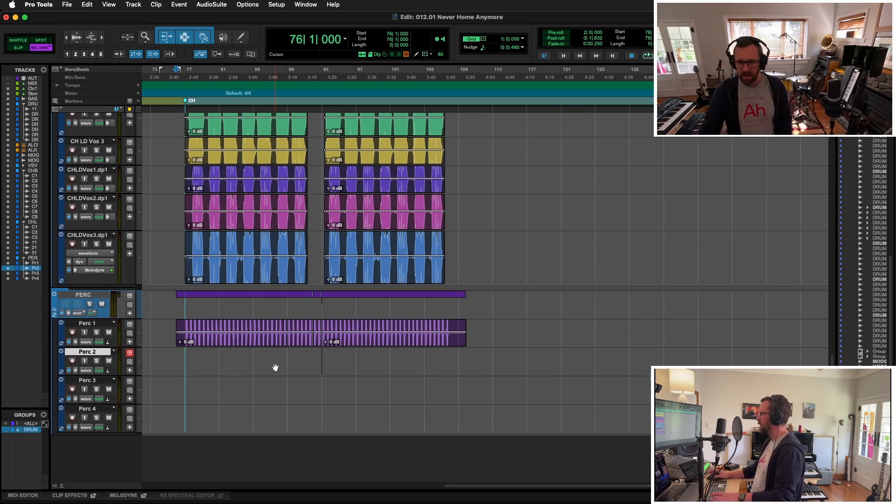
{"action": "left_click", "coordinate": [358, 353]}
{"action": "key", "text": "shift+Return"}
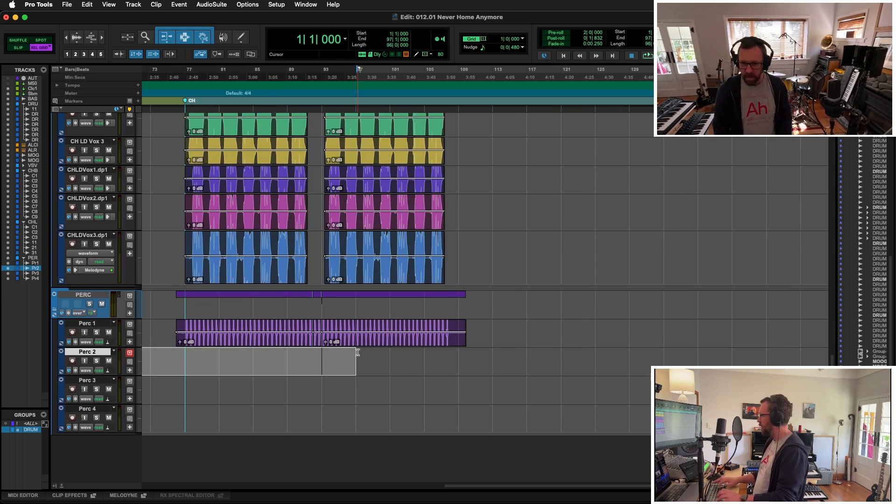
- Record a continuous Perc 2 take from bar 9 through the final chorus
{"action": "key", "text": "Return"}
{"action": "key", "text": "r"}
{"action": "key", "text": "r"}
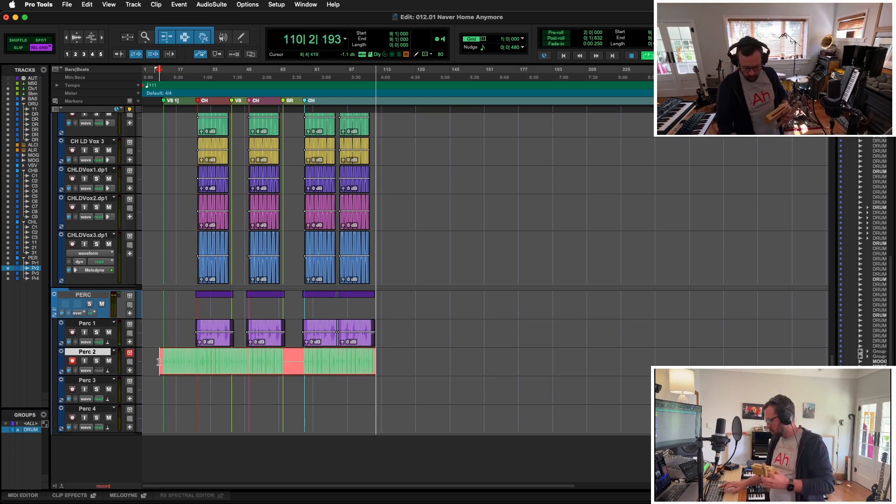
{"action": "key", "text": "space"}
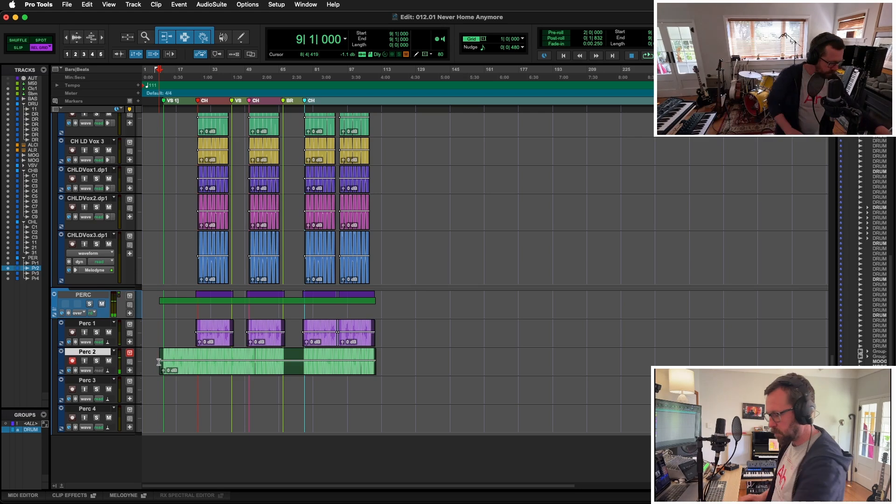
- Insert Decapitator ahead of Neoverb on the PERC folder in the mixer
{"action": "key", "text": "super+equal"}
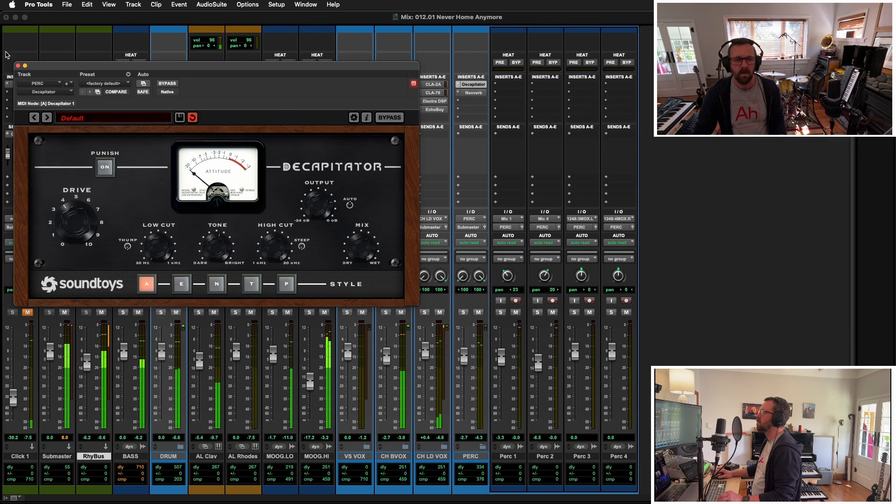
{"action": "key", "text": "super+w"}
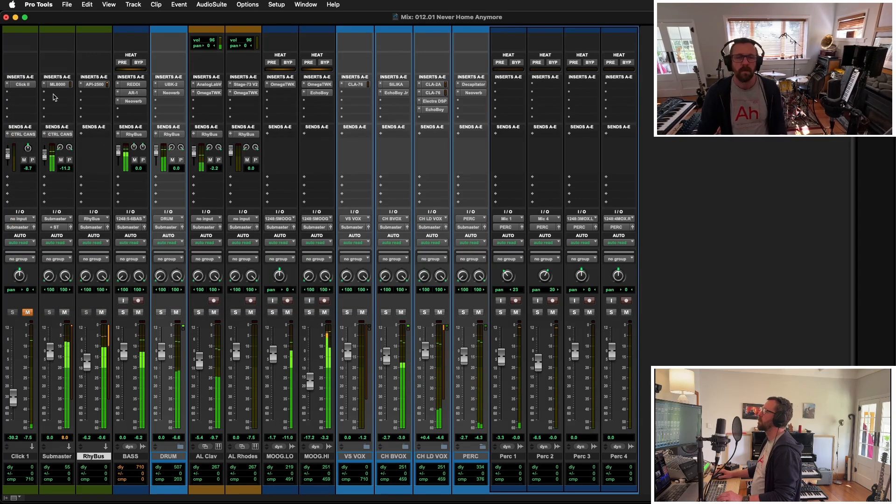
- Insert the AR TG Mastering plug-in on the Submaster after the ML8000 and load the user preset Master Bus SS 1
{"action": "left_click", "coordinate": [56, 93]}
{"action": "mouse_move", "coordinate": [98, 95]}
{"action": "mouse_move", "coordinate": [157, 103]}
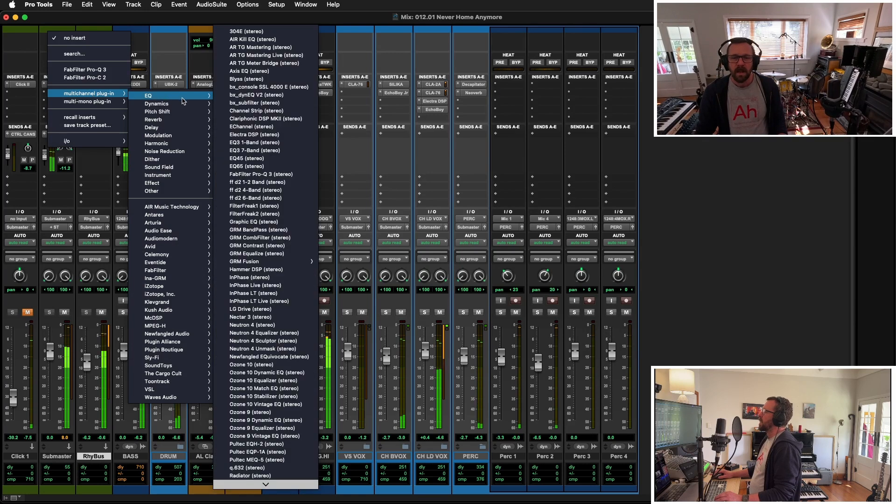
{"action": "left_click", "coordinate": [264, 48]}
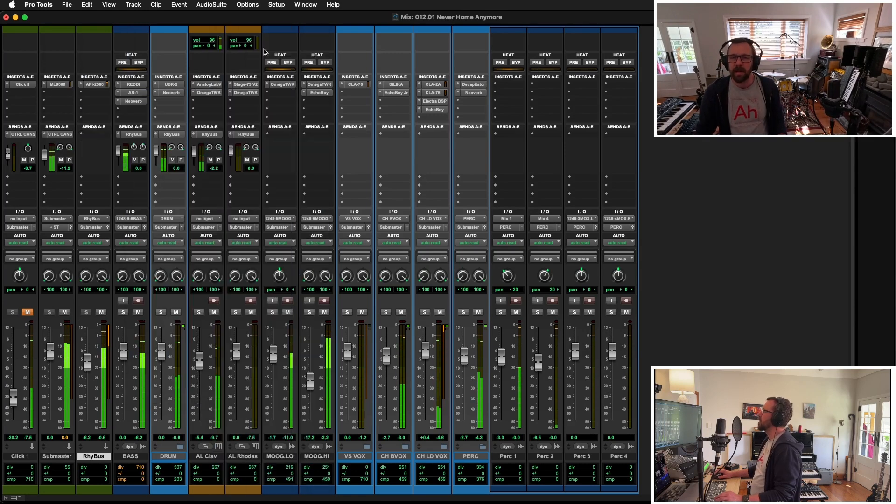
{"action": "left_click", "coordinate": [179, 104]}
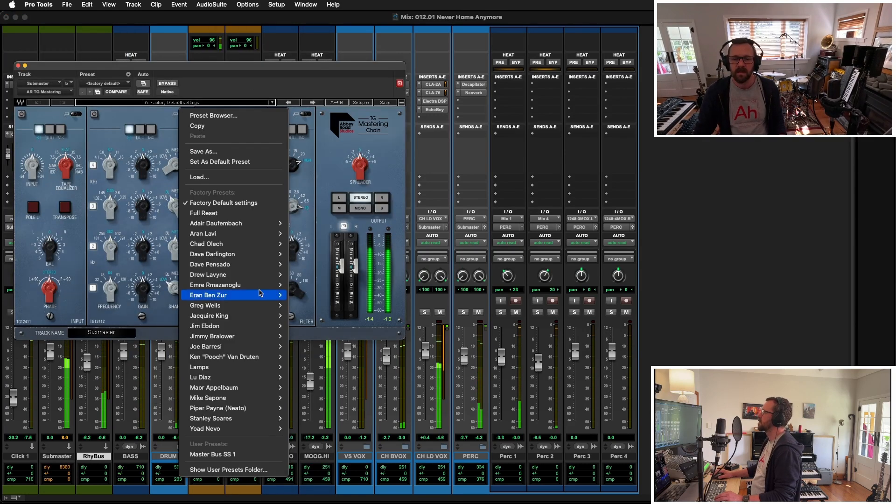
{"action": "left_click", "coordinate": [249, 456]}
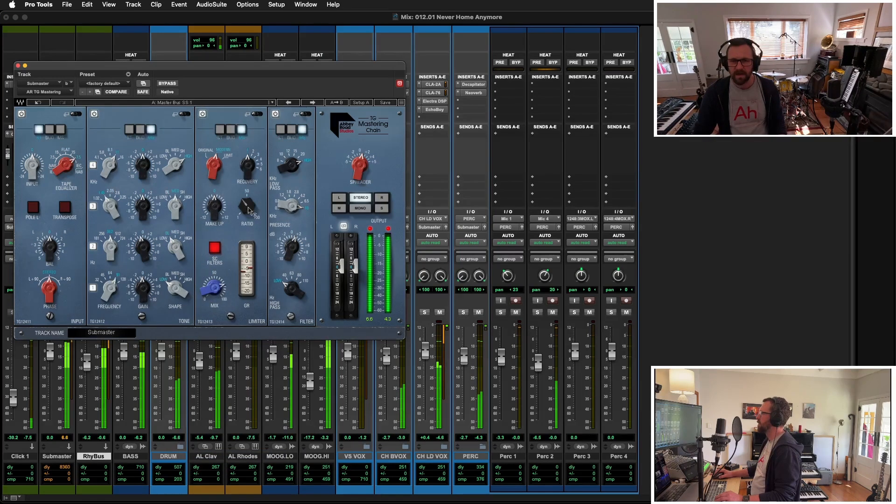
- Adjust the limiter ratio in the TG Mastering Chain, compare with a neighbouring preset, and return to Master Bus SS 1
{"action": "mouse_move", "coordinate": [245, 206]}
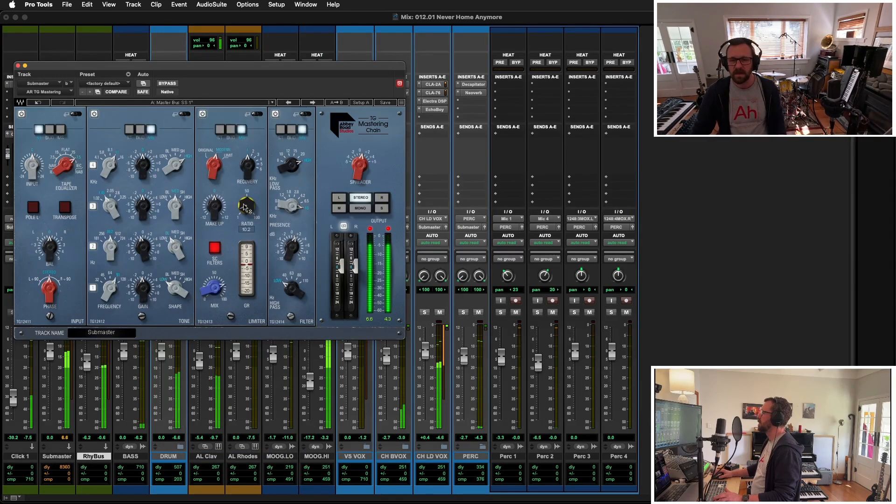
{"action": "left_click_drag", "start_coordinate": [245, 206], "coordinate": [245, 184]}
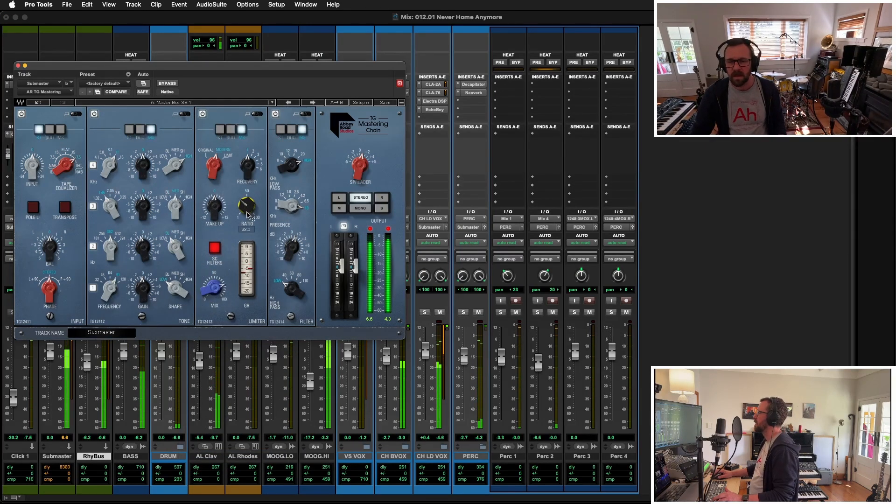
{"action": "left_click_drag", "start_coordinate": [248, 215], "coordinate": [248, 204]}
{"action": "left_click", "coordinate": [287, 102]}
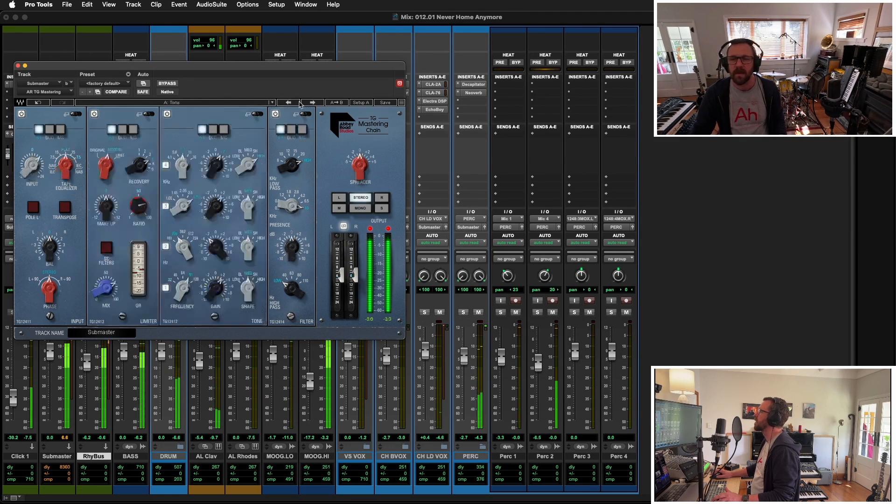
{"action": "left_click", "coordinate": [313, 102]}
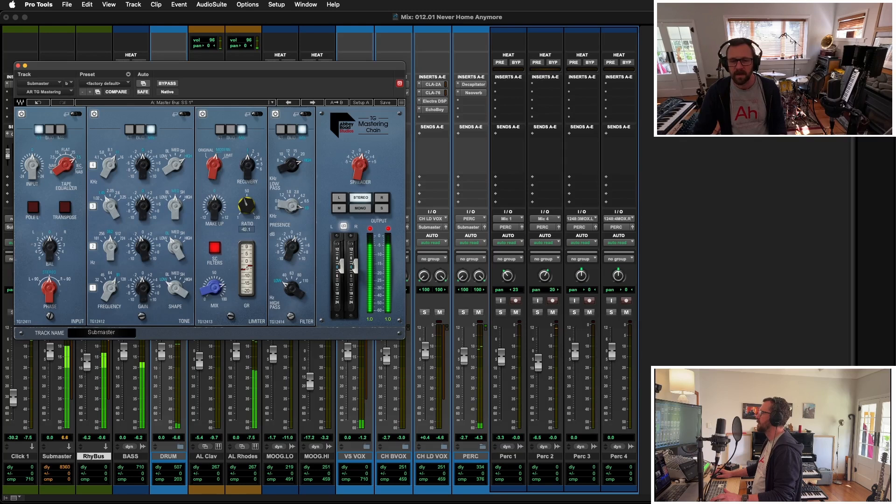
{"action": "left_click", "coordinate": [18, 66]}
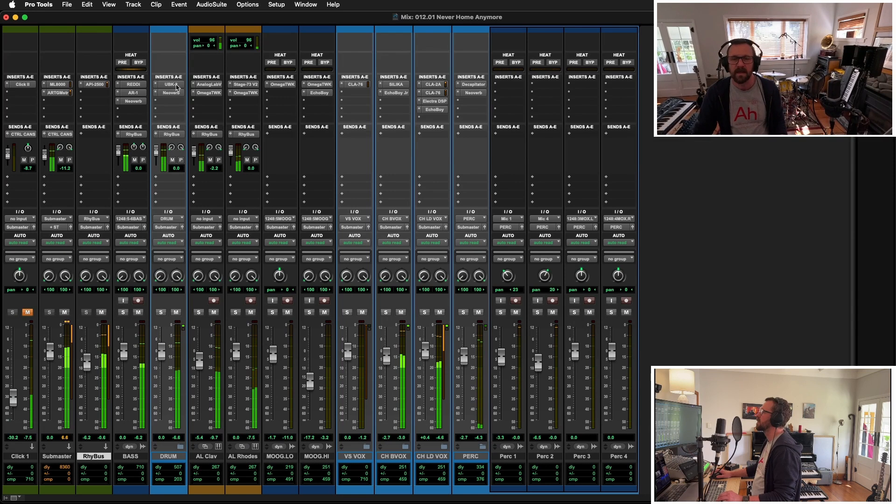
- Expand the DRUM folder and audition Kramer Tape's mastering presets on the Submaster, from Mastering Big and Open to Mastering Soft Clean Compression
{"action": "left_click", "coordinate": [173, 457]}
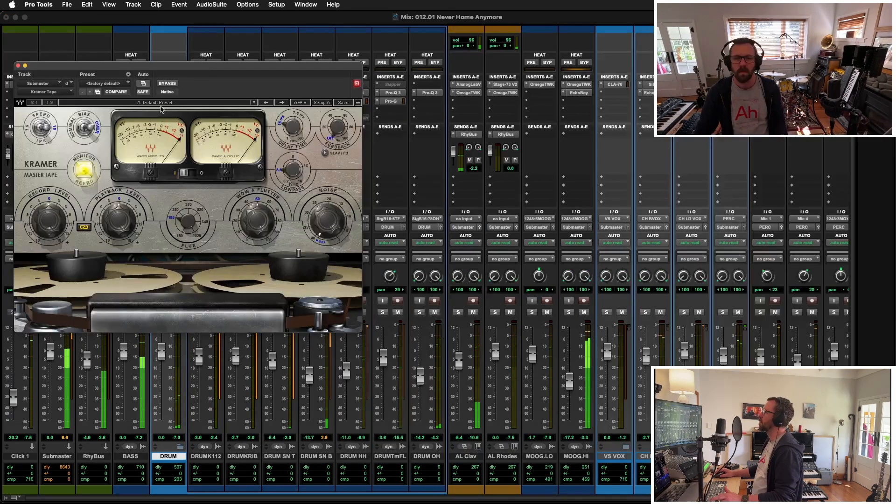
{"action": "left_click", "coordinate": [161, 102]}
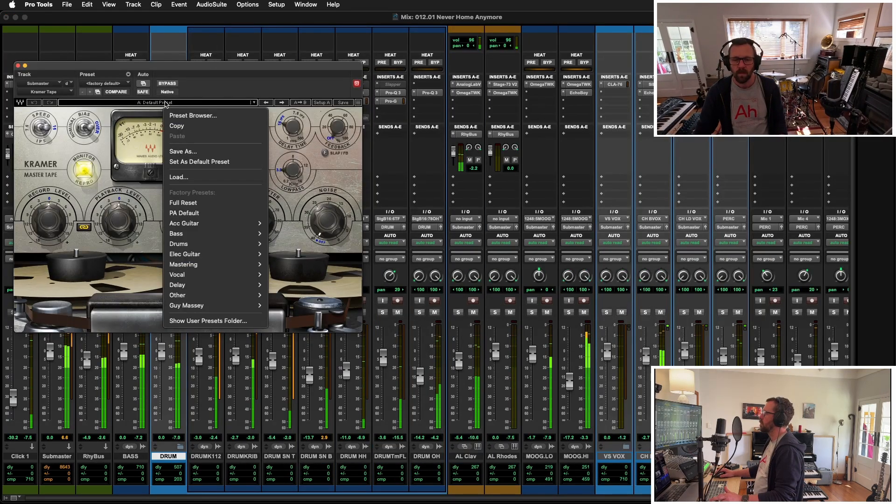
{"action": "mouse_move", "coordinate": [236, 265]}
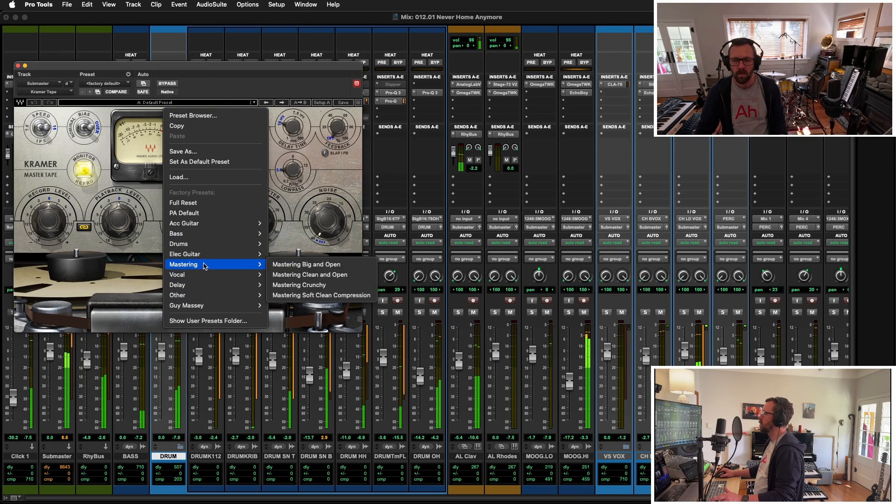
{"action": "left_click", "coordinate": [316, 265]}
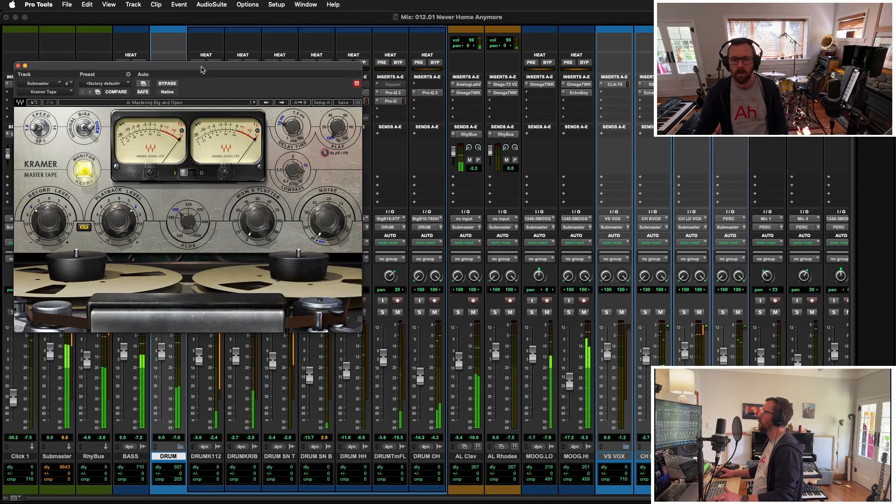
{"action": "left_click_drag", "start_coordinate": [201, 71], "coordinate": [312, 156]}
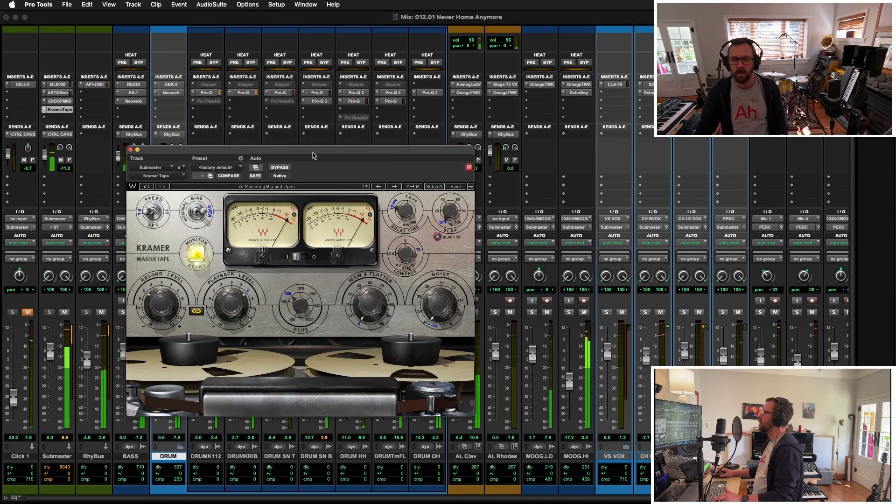
{"action": "left_click", "coordinate": [395, 187]}
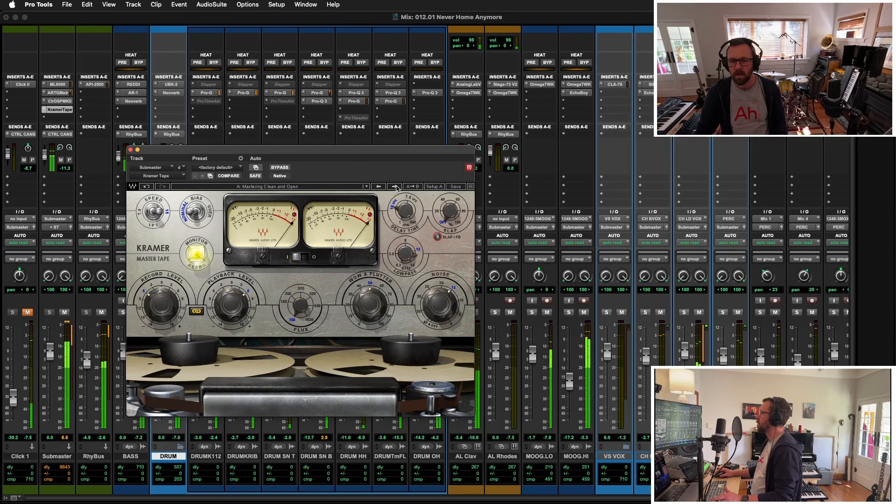
{"action": "left_click", "coordinate": [395, 187]}
{"action": "left_click", "coordinate": [395, 187]}
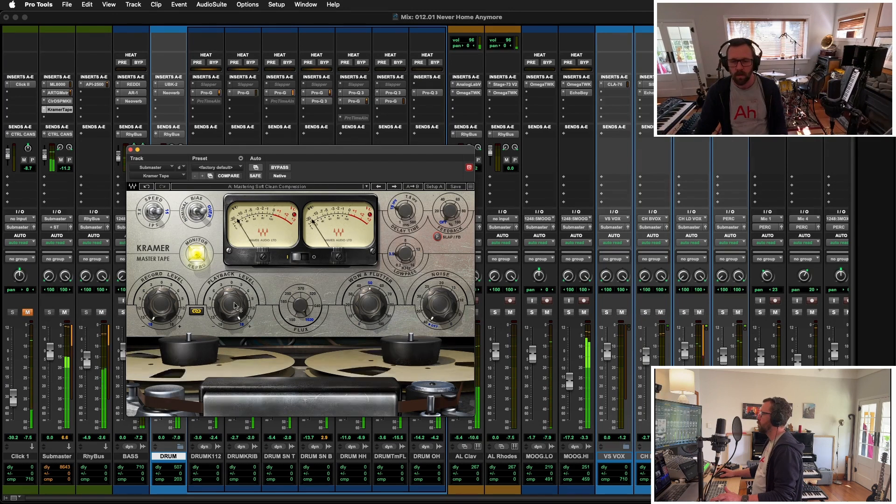
- Adjust the Kramer Tape's flux and set its playback level to 11.0
{"action": "left_click_drag", "start_coordinate": [232, 306], "coordinate": [232, 343]}
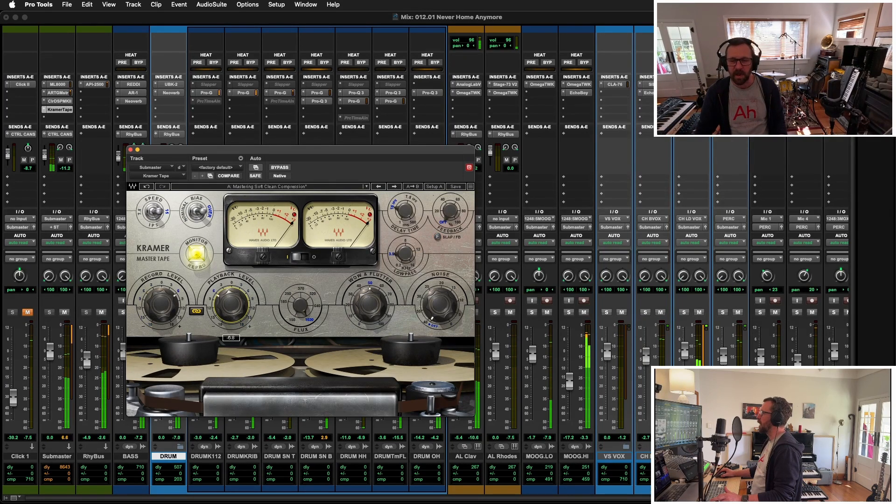
{"action": "left_click_drag", "start_coordinate": [232, 305], "coordinate": [232, 269]}
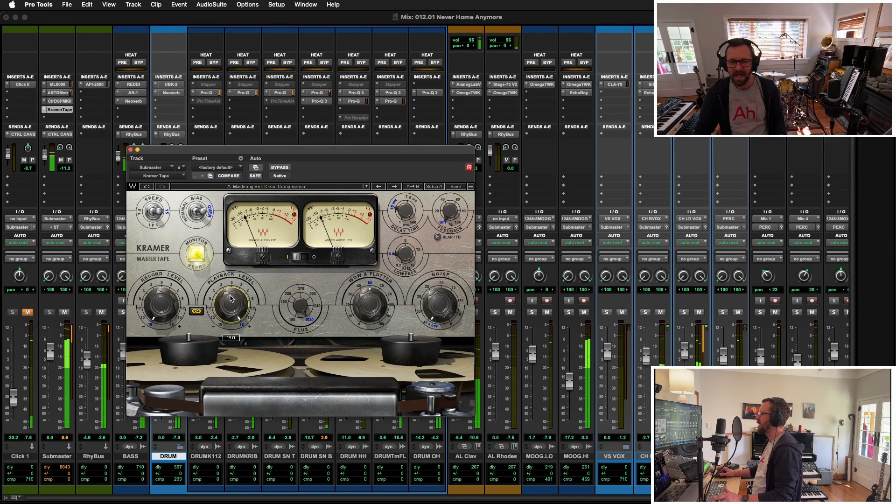
{"action": "left_click_drag", "start_coordinate": [230, 305], "coordinate": [230, 335]}
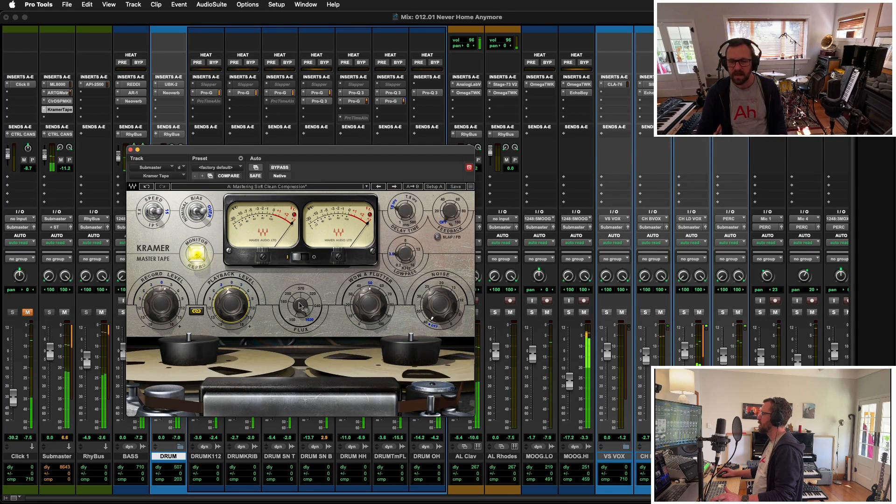
{"action": "left_click_drag", "start_coordinate": [300, 306], "coordinate": [301, 323]}
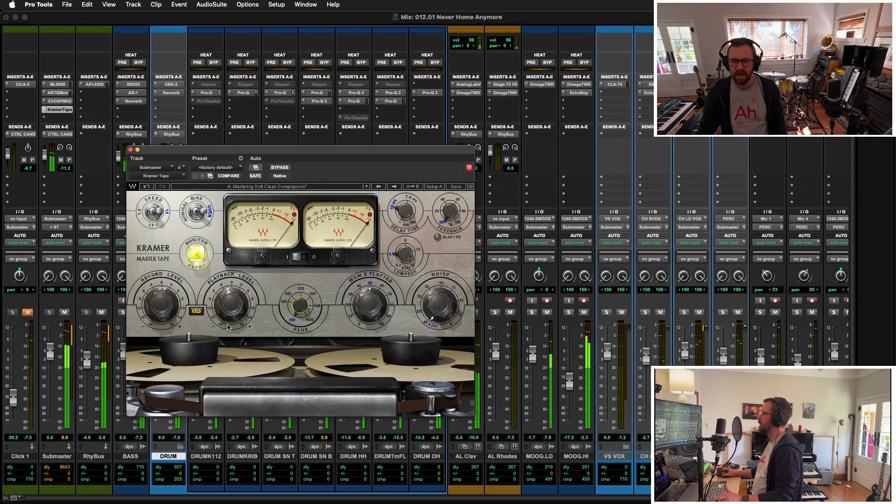
{"action": "left_click_drag", "start_coordinate": [240, 301], "coordinate": [239, 314]}
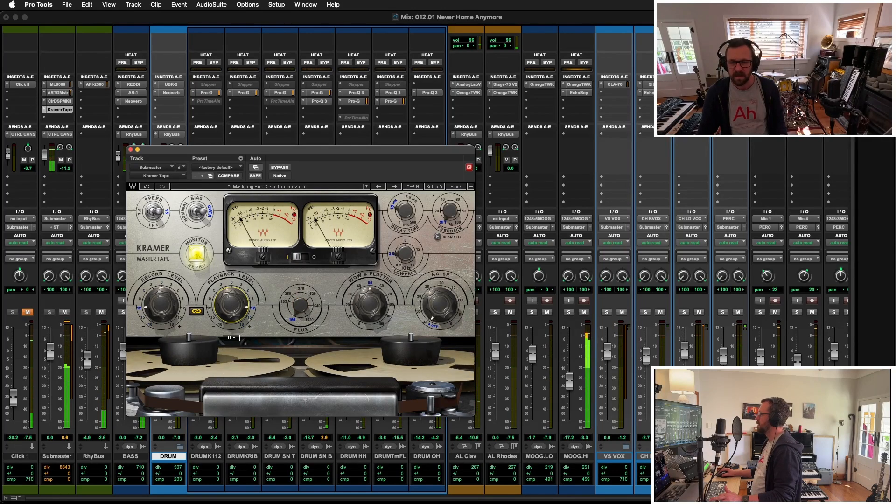
- Bounce the song from the Edit window and import the bounced file onto a new track at the selection
{"action": "key", "text": "super+equal"}
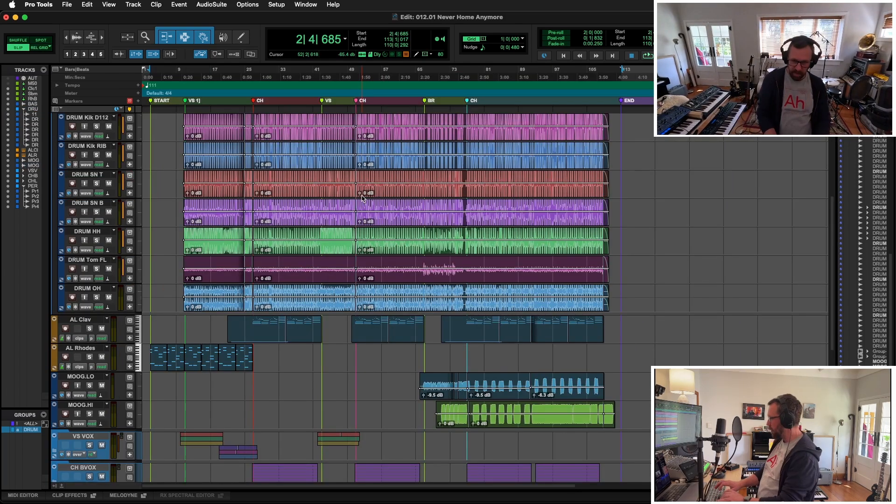
{"action": "key", "text": "alt+super+b"}
{"action": "left_click", "coordinate": [522, 333]}
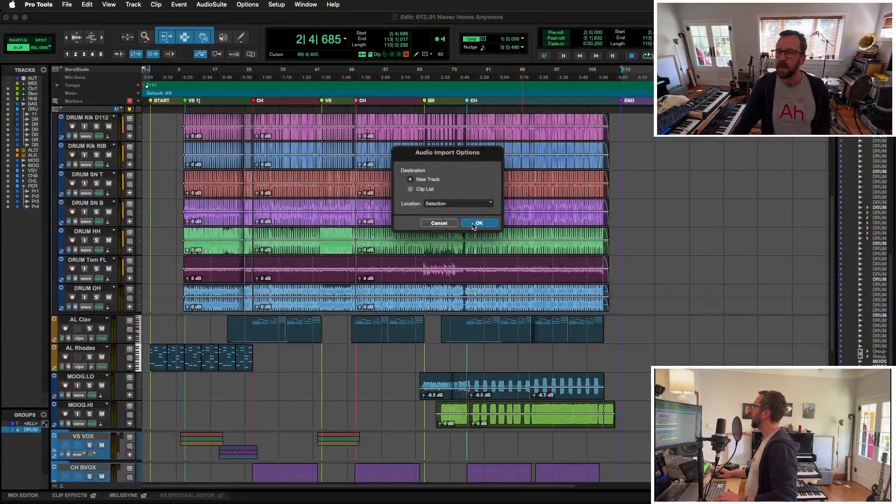
{"action": "left_click", "coordinate": [474, 227]}
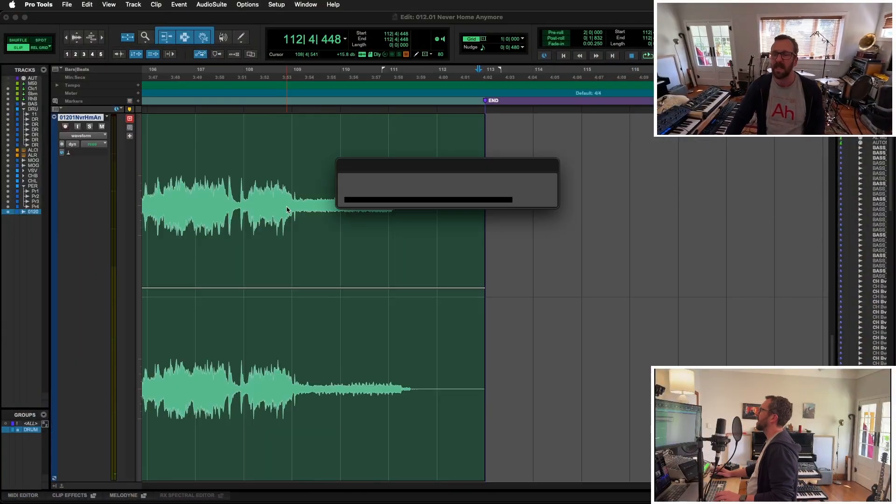
- Switch to Path Finder and expand 012 240921, then the 012.01 Never Home Anymore folder and its Bounced Files folder
{"action": "key", "text": "super+Tab"}
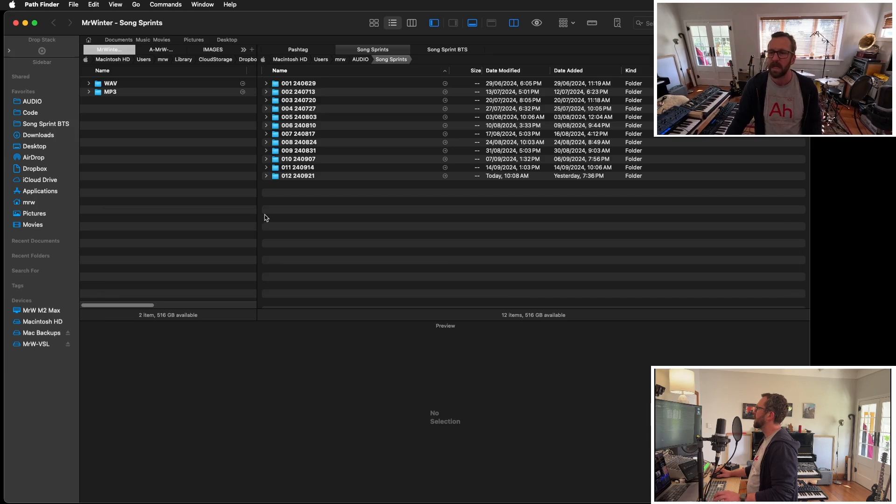
{"action": "left_click", "coordinate": [343, 176]}
{"action": "key", "text": "Right"}
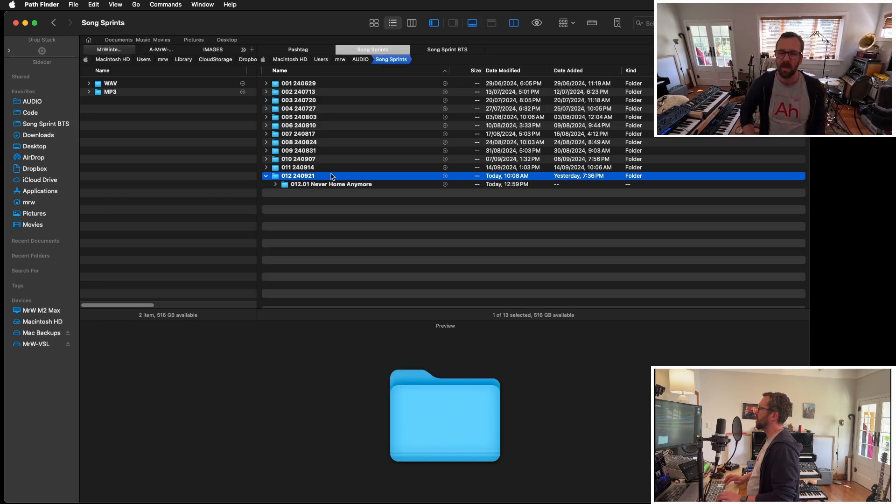
{"action": "key", "text": "Down"}
{"action": "key", "text": "Right"}
{"action": "key", "text": "Down"}
{"action": "key", "text": "Down"}
{"action": "key", "text": "Down"}
{"action": "key", "text": "Down"}
{"action": "key", "text": "Right"}
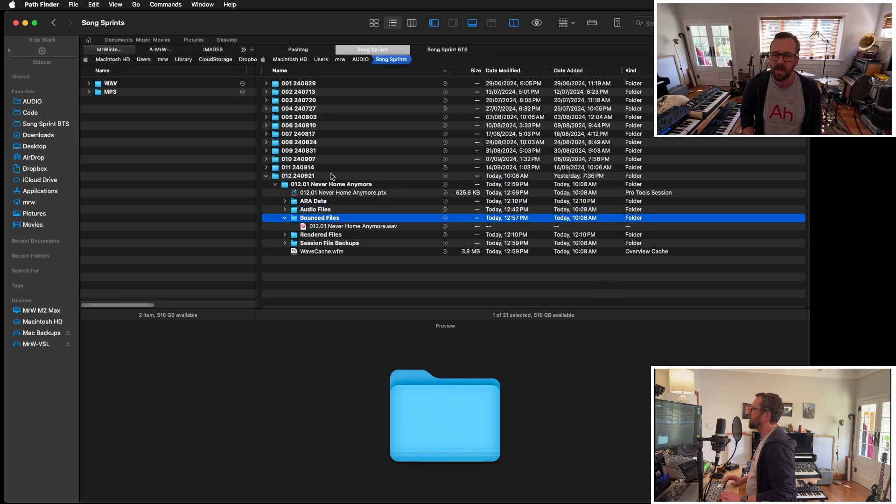
- Copy 012.01 Never Home Anymore.wav into the WAV folder and the matching MP3 to the adjacent Song Sprints location
{"action": "key", "text": "Down"}
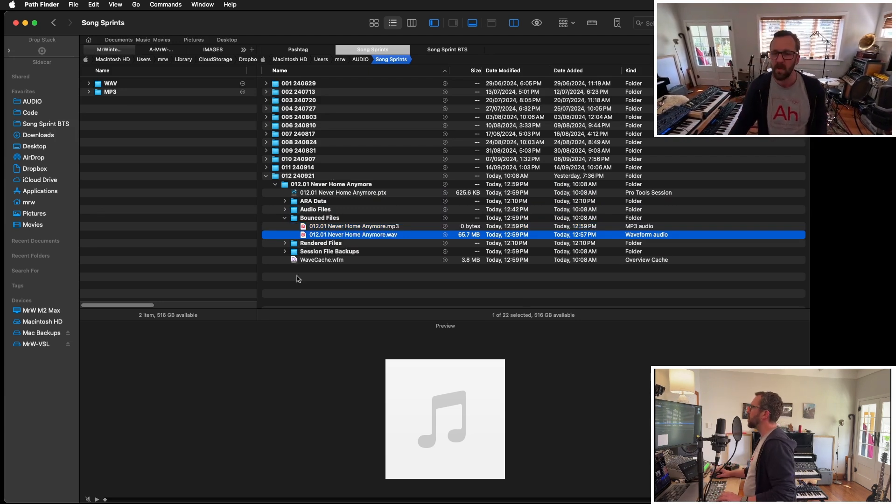
{"action": "left_click_drag", "start_coordinate": [340, 237], "coordinate": [112, 84]}
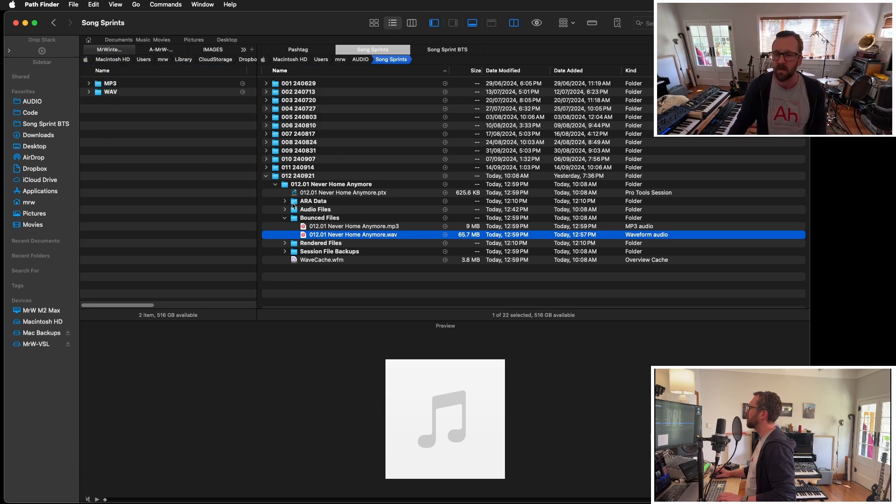
{"action": "left_click", "coordinate": [378, 227]}
{"action": "left_click_drag", "start_coordinate": [379, 228], "coordinate": [182, 129]}
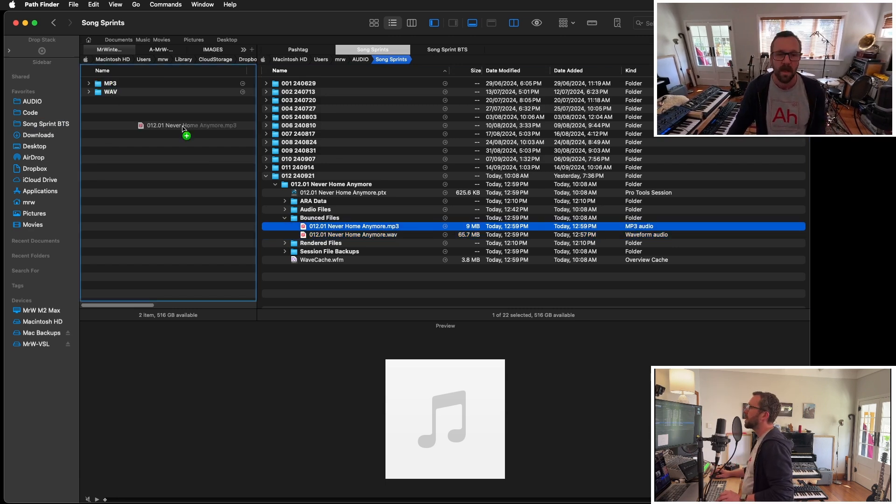